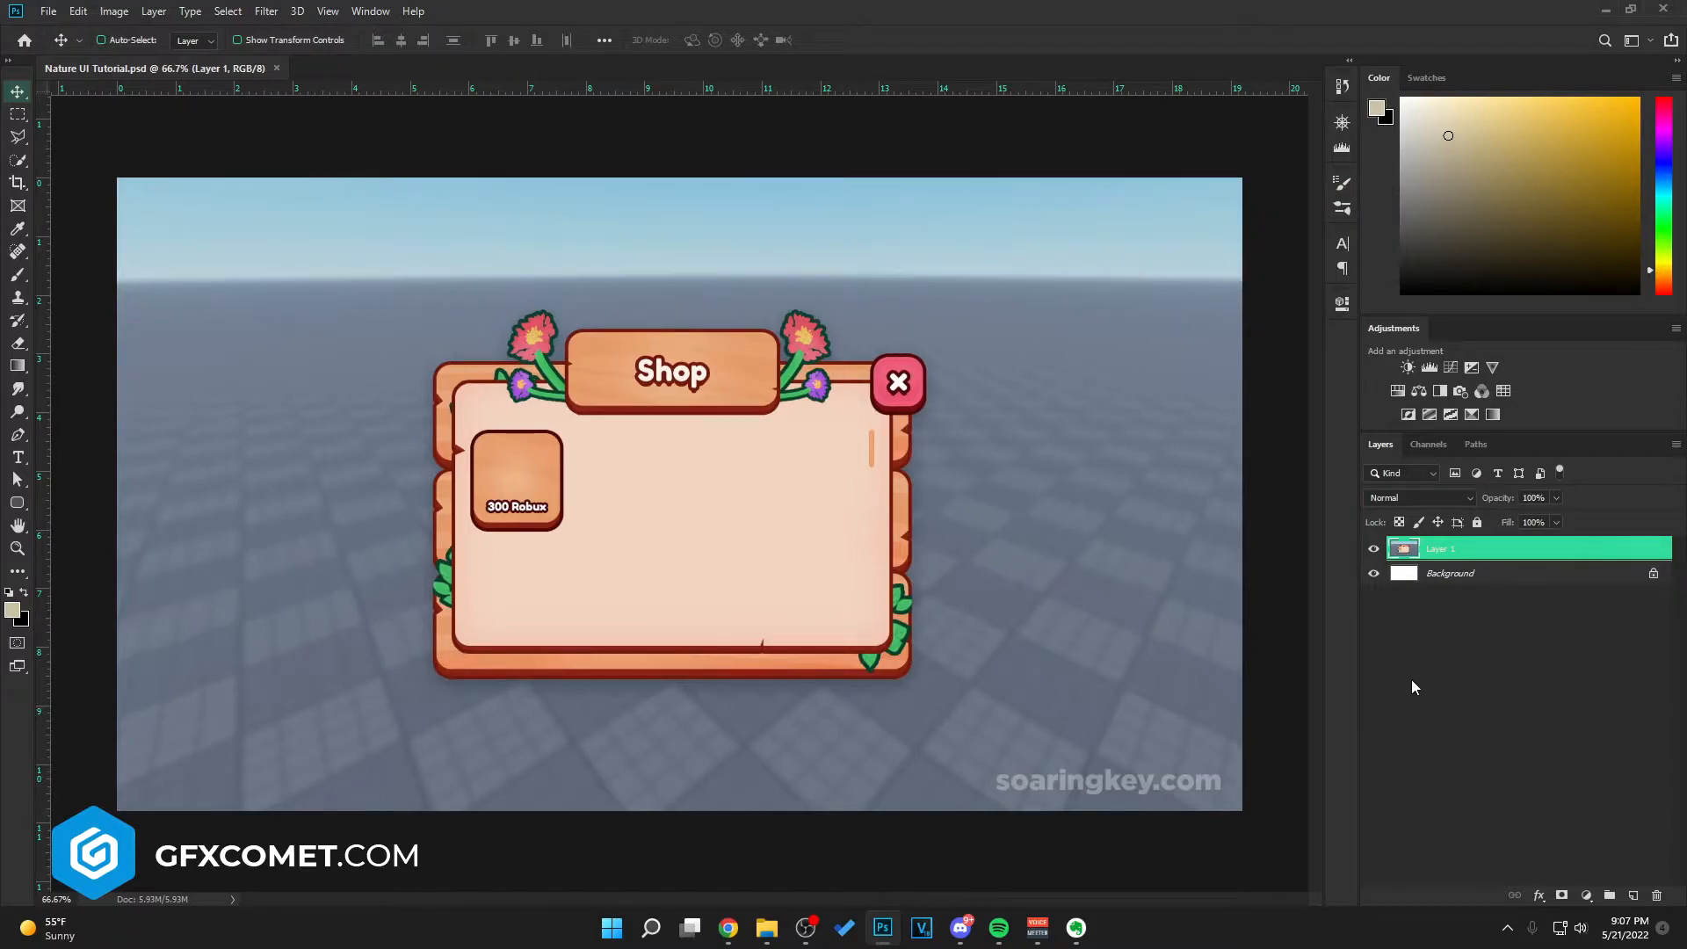
Step: On a new layer, draw a rounded rectangle about 743 × 450 px with 30 px corners over the shop panel, filled with its sampled beige
key("ctrl+plus")
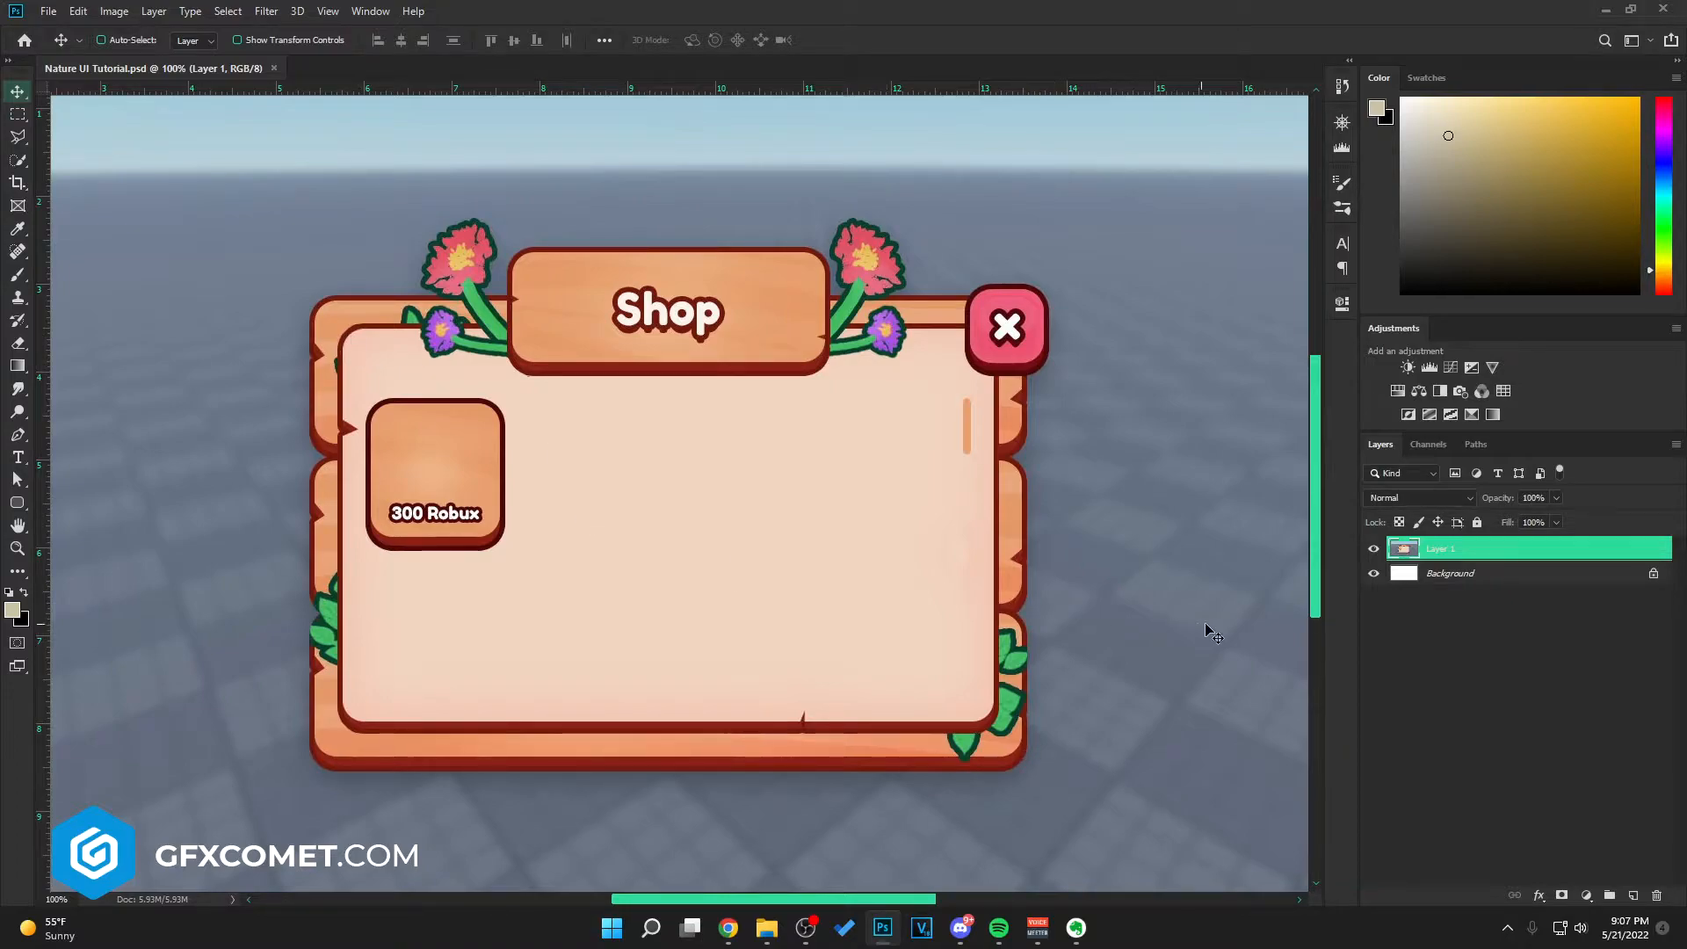
left_click(1633, 896)
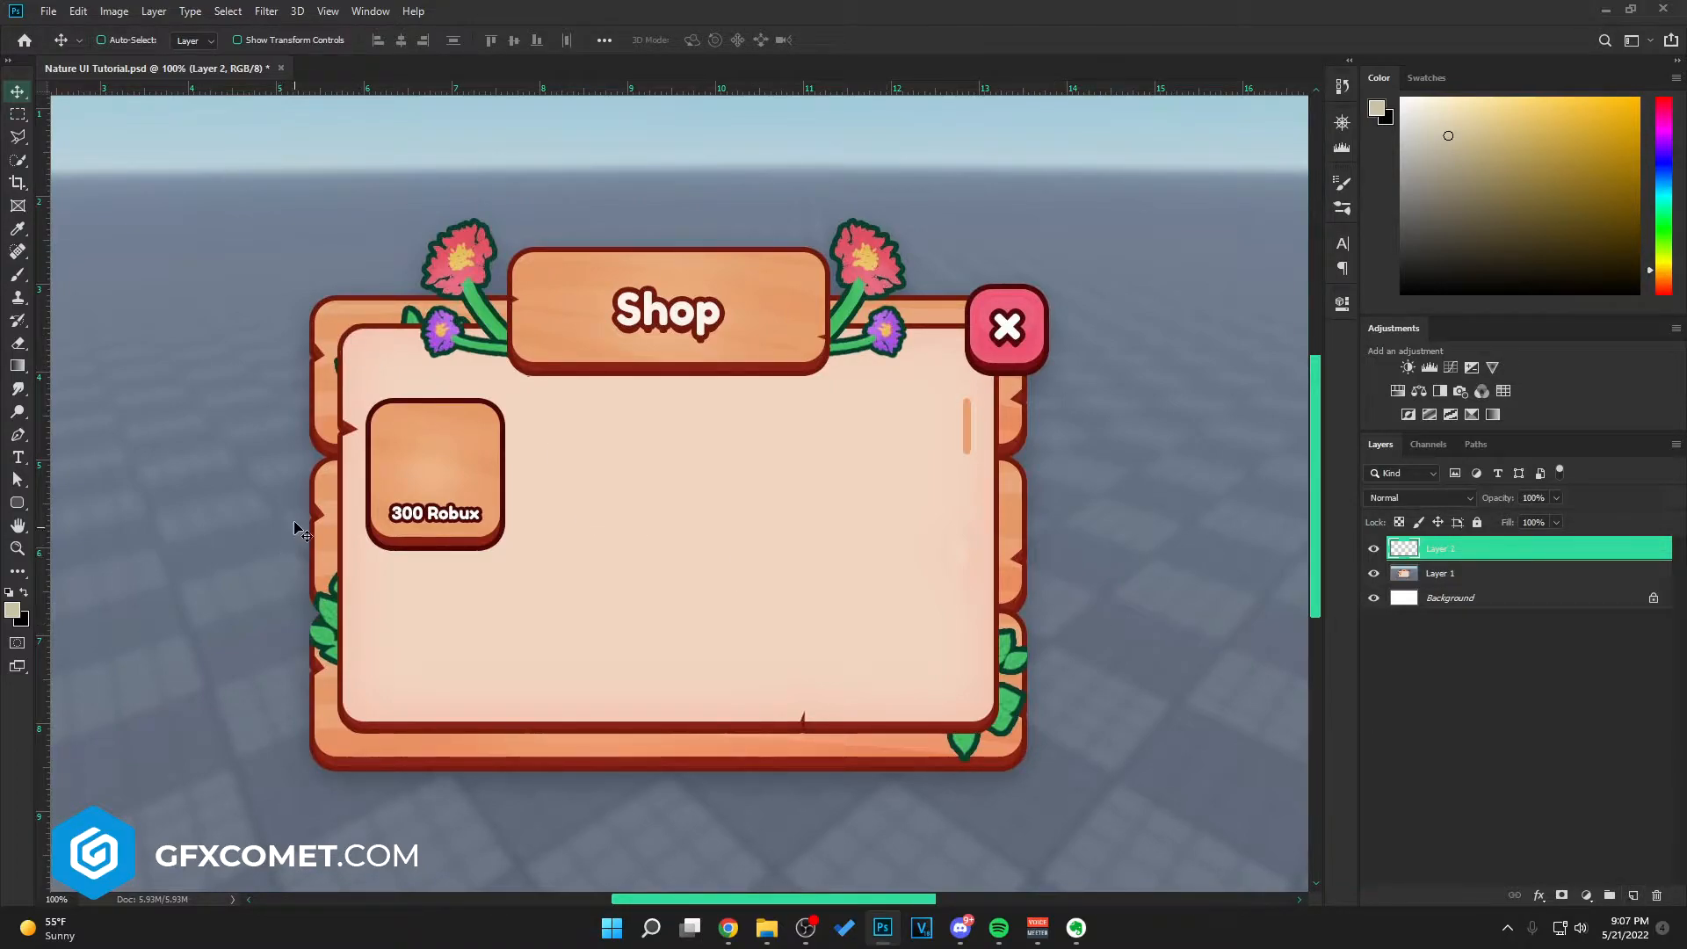
right_click(17, 502)
left_click(101, 517)
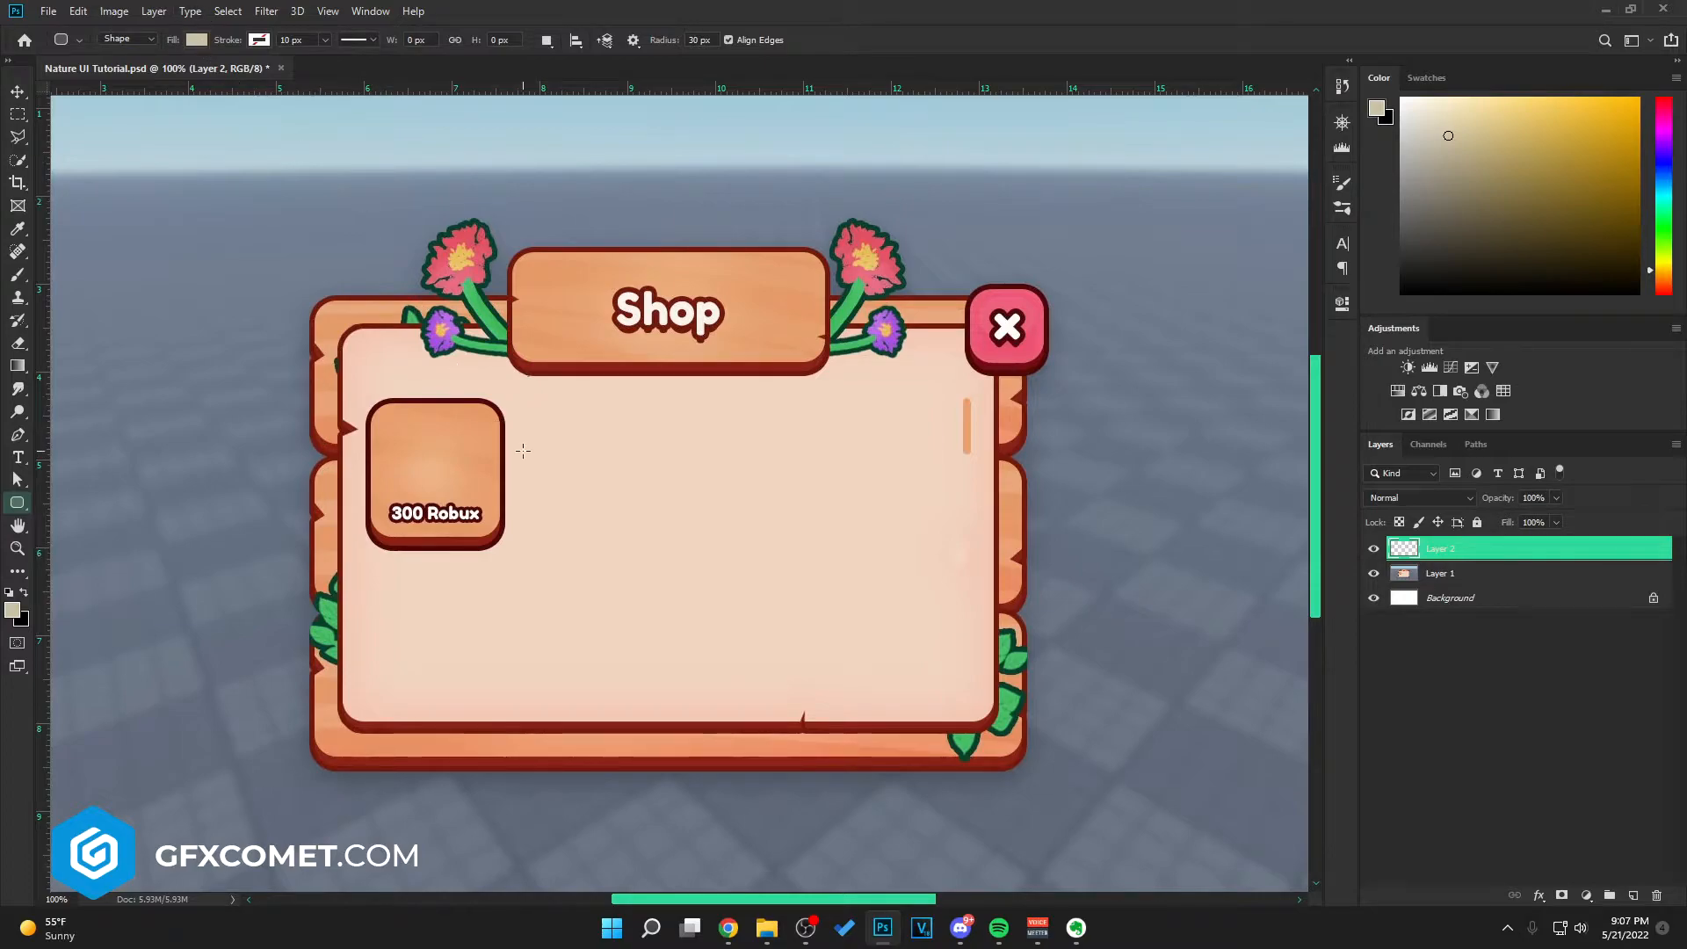
left_click(565, 440)
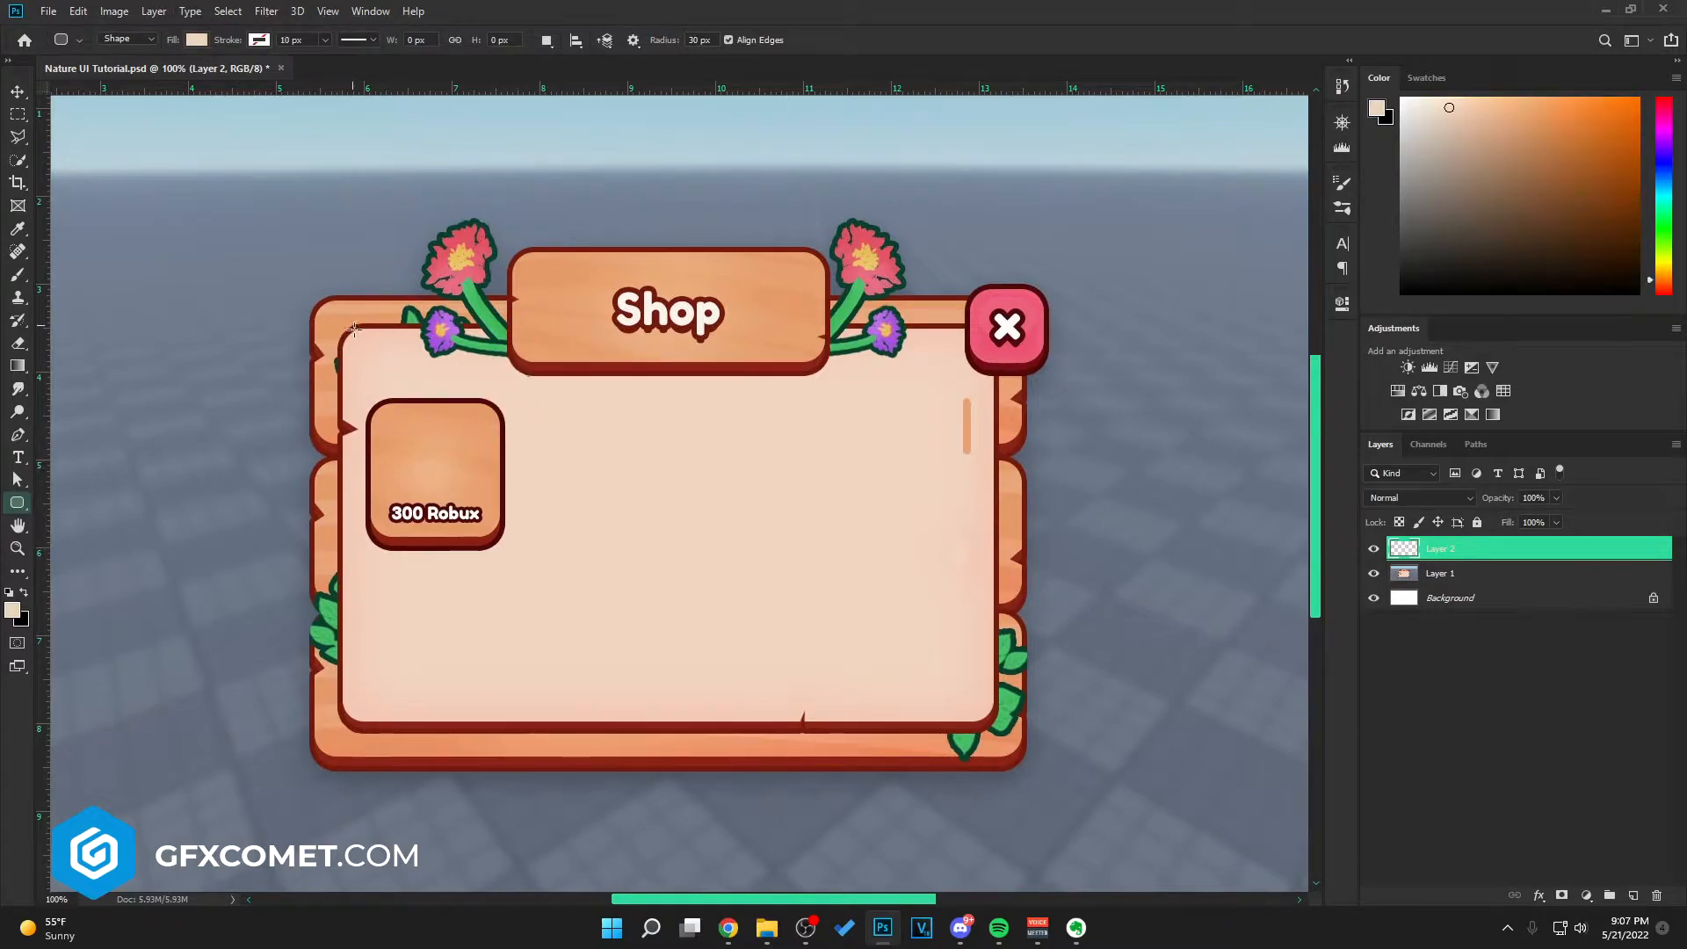
left_click_drag(341, 329, 994, 725)
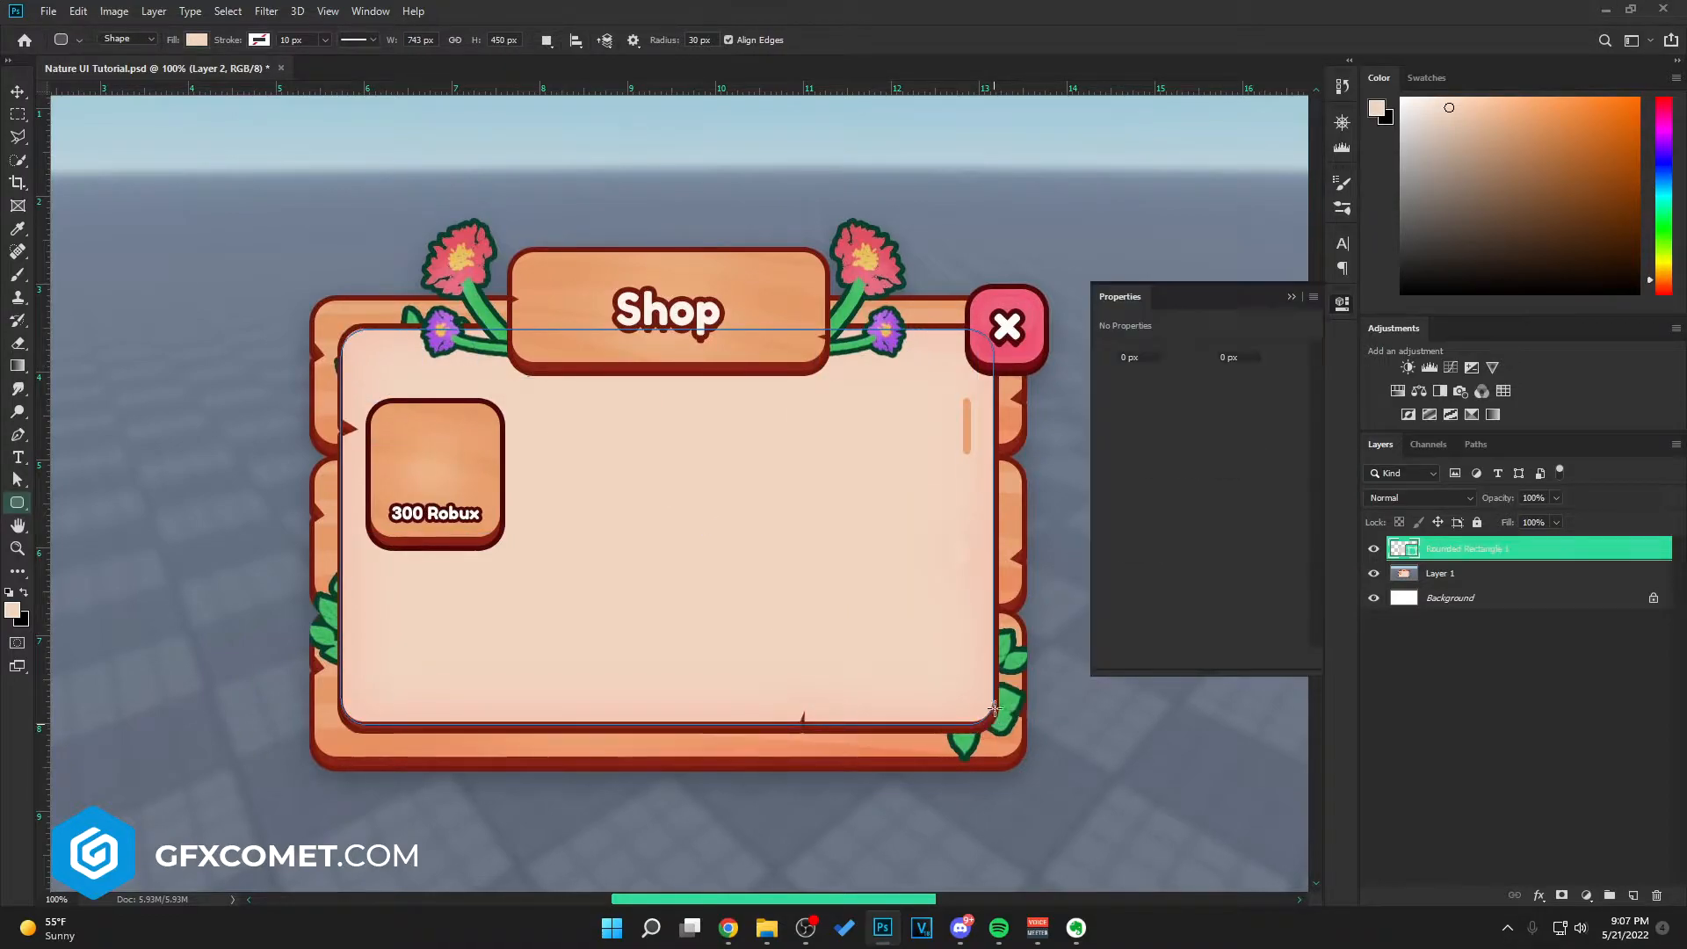
Step: Move the new rounded rectangle to the right of the reference shop, and shift the reference image on Layer 1 left to separate them
key("ctrl+minus")
key("v")
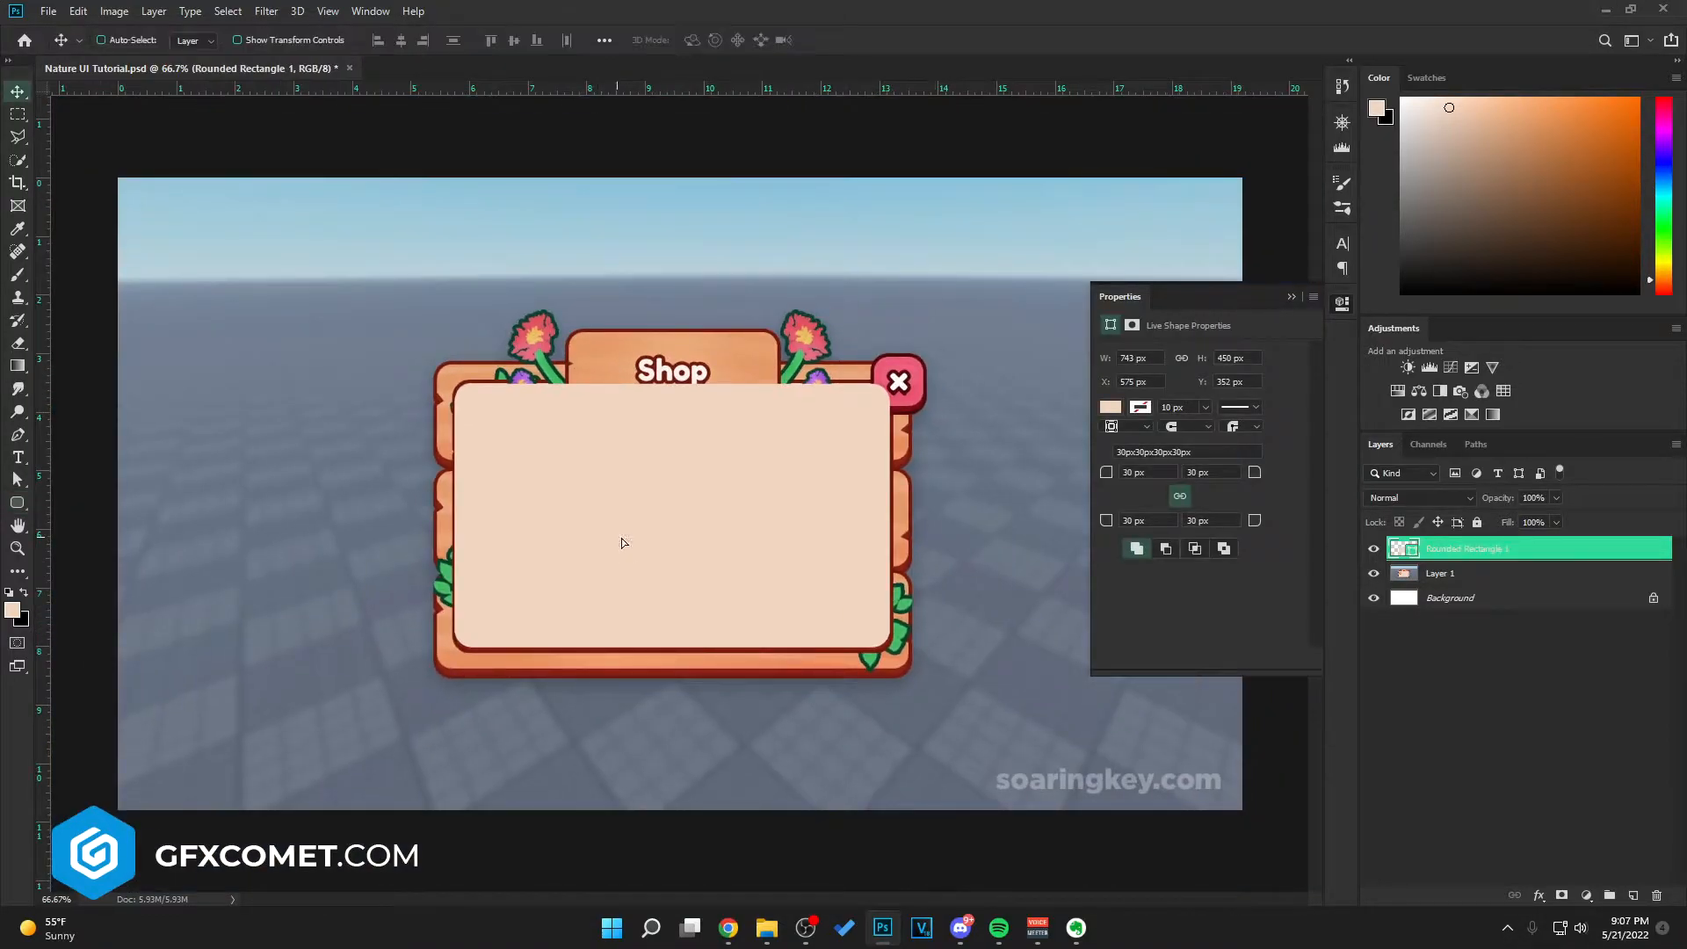
left_click_drag(622, 538, 872, 539)
left_click_drag(1061, 455, 1156, 455)
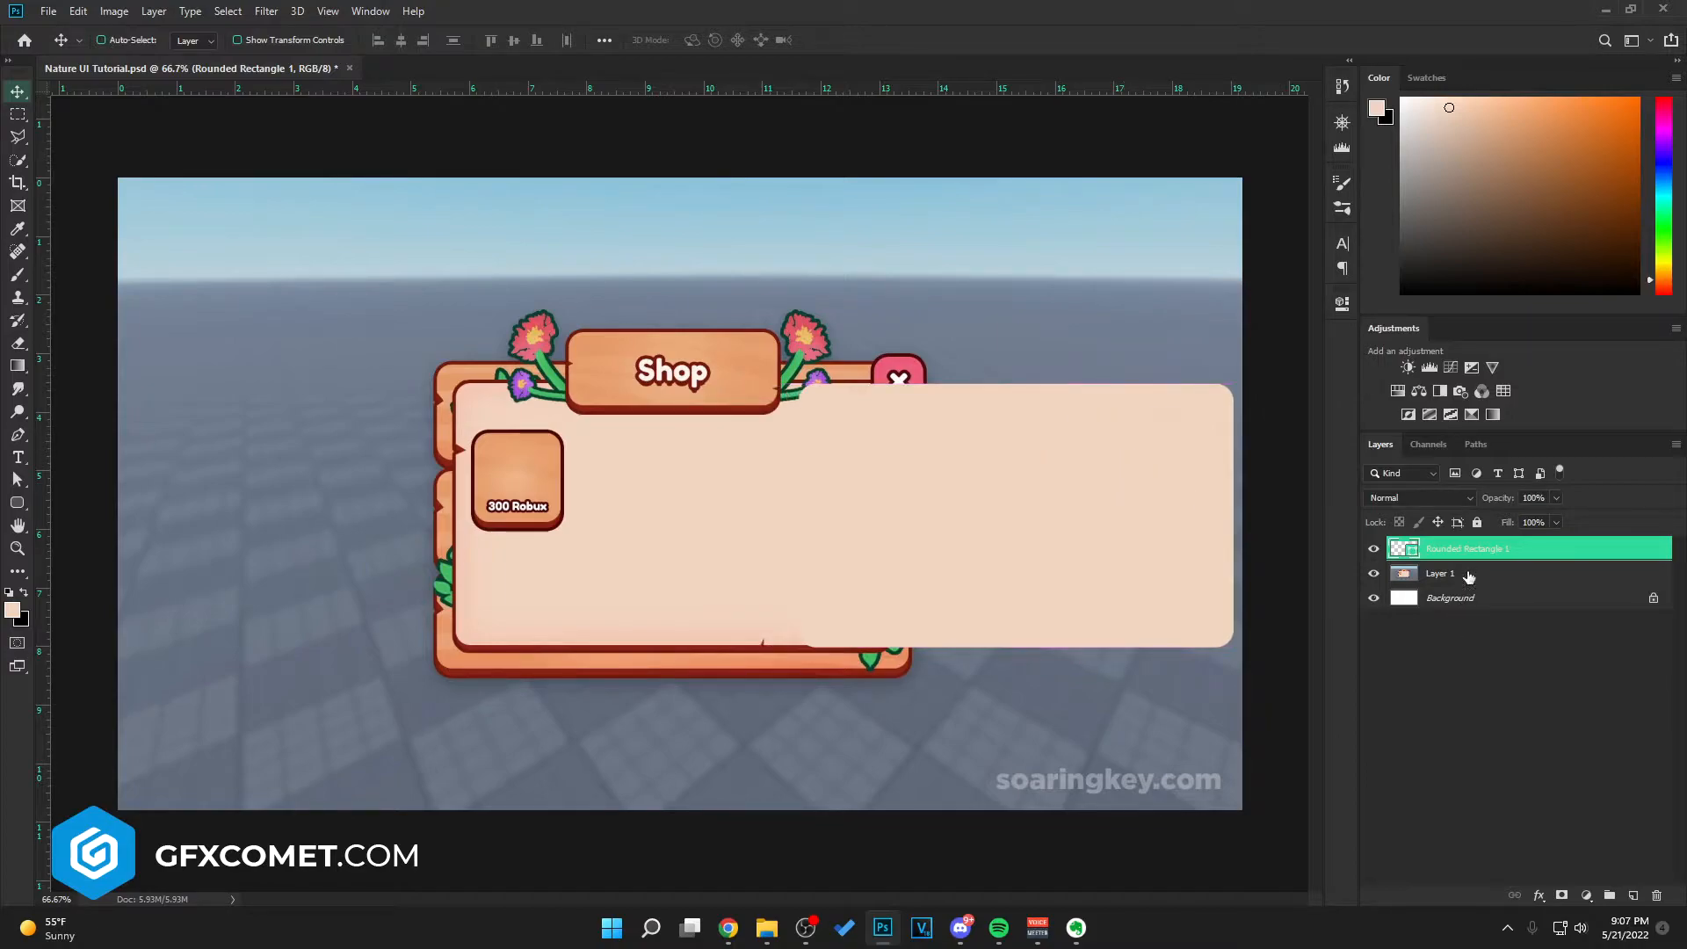
key("alt+bracketleft")
left_click_drag(1020, 545, 806, 527)
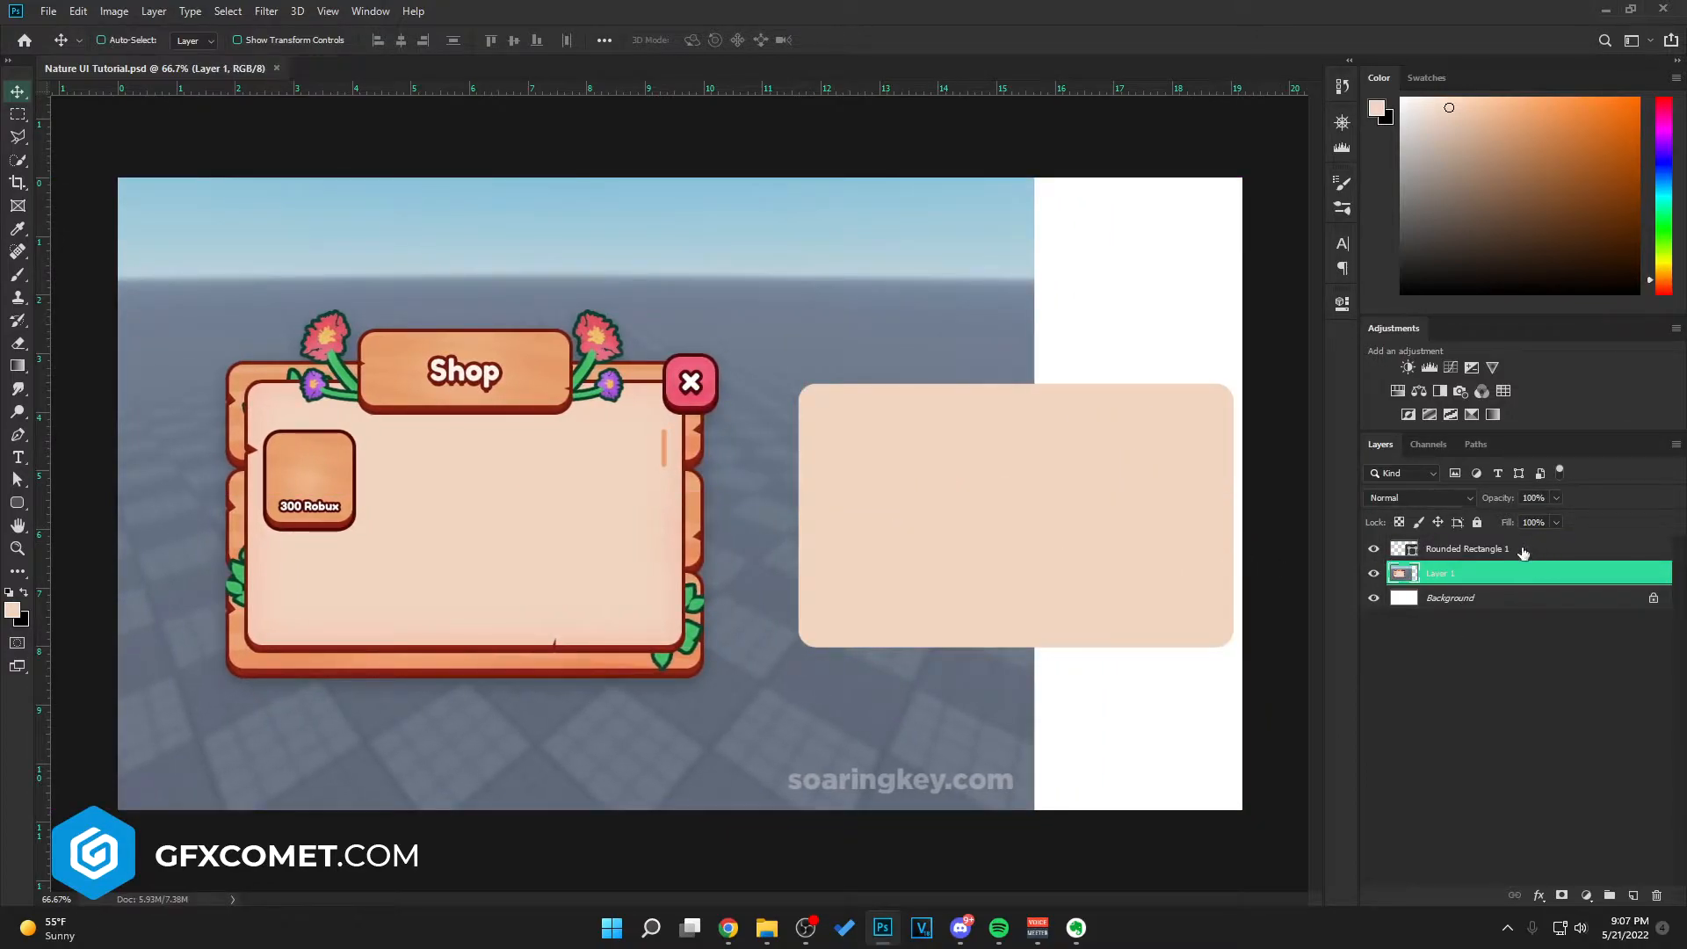
Step: Rasterize the Rounded Rectangle 1 shape layer
left_click(1523, 550)
key("ctrl+plus")
key("h")
left_click_drag(405, 587, 315, 582)
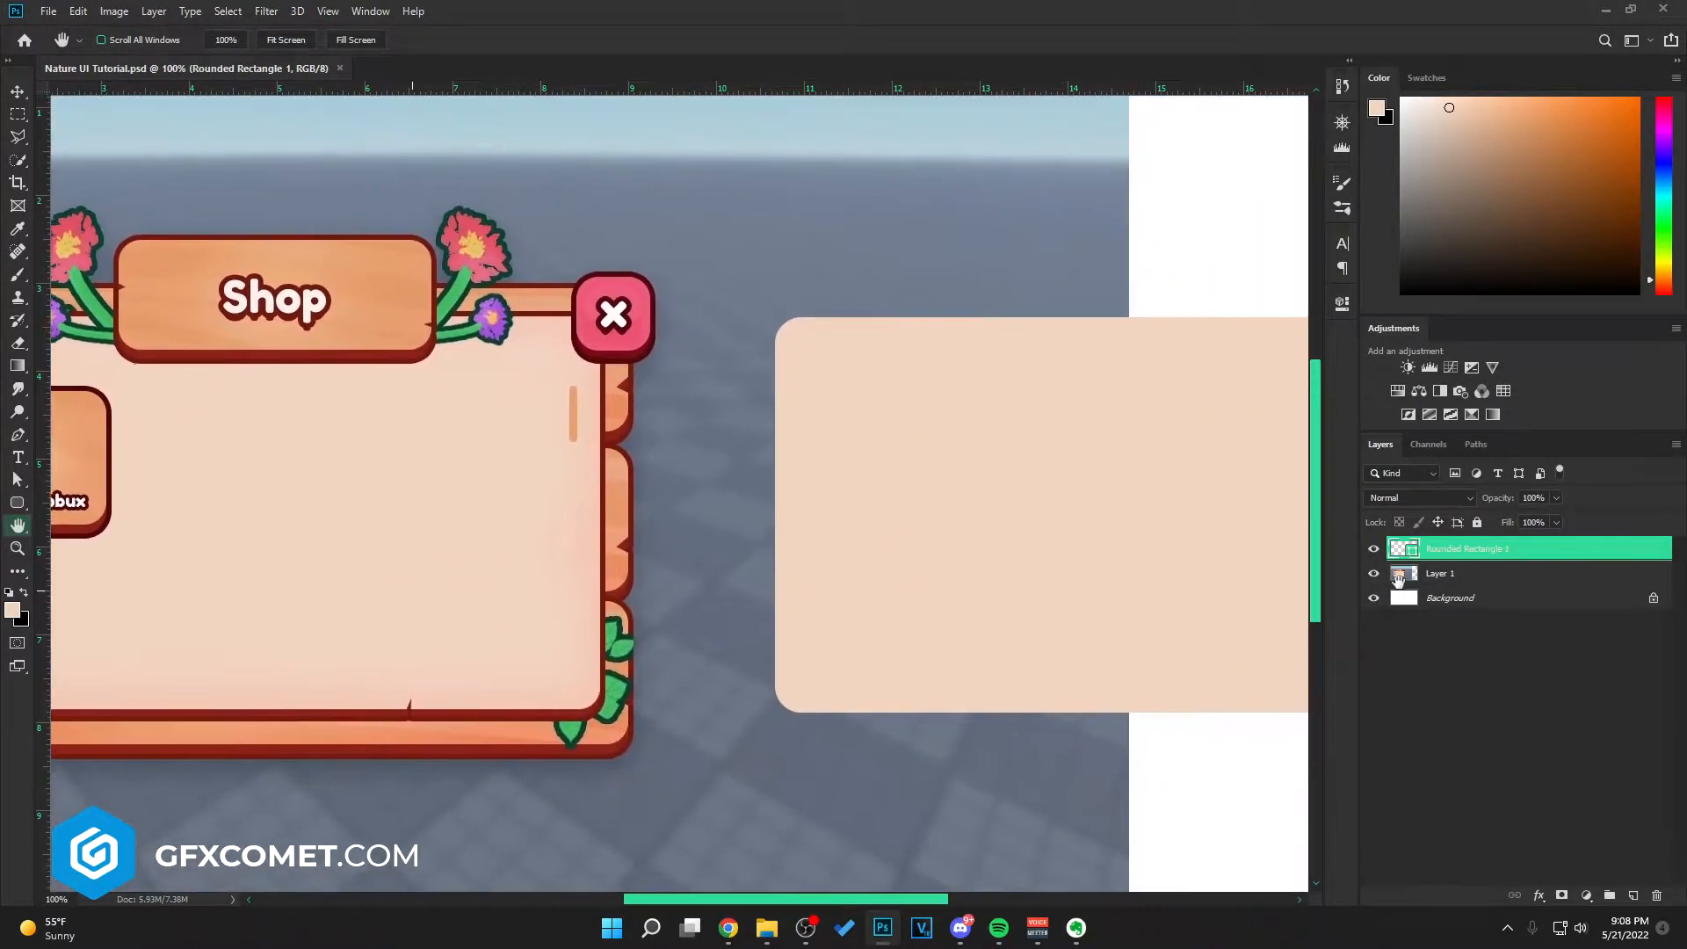
right_click(1466, 552)
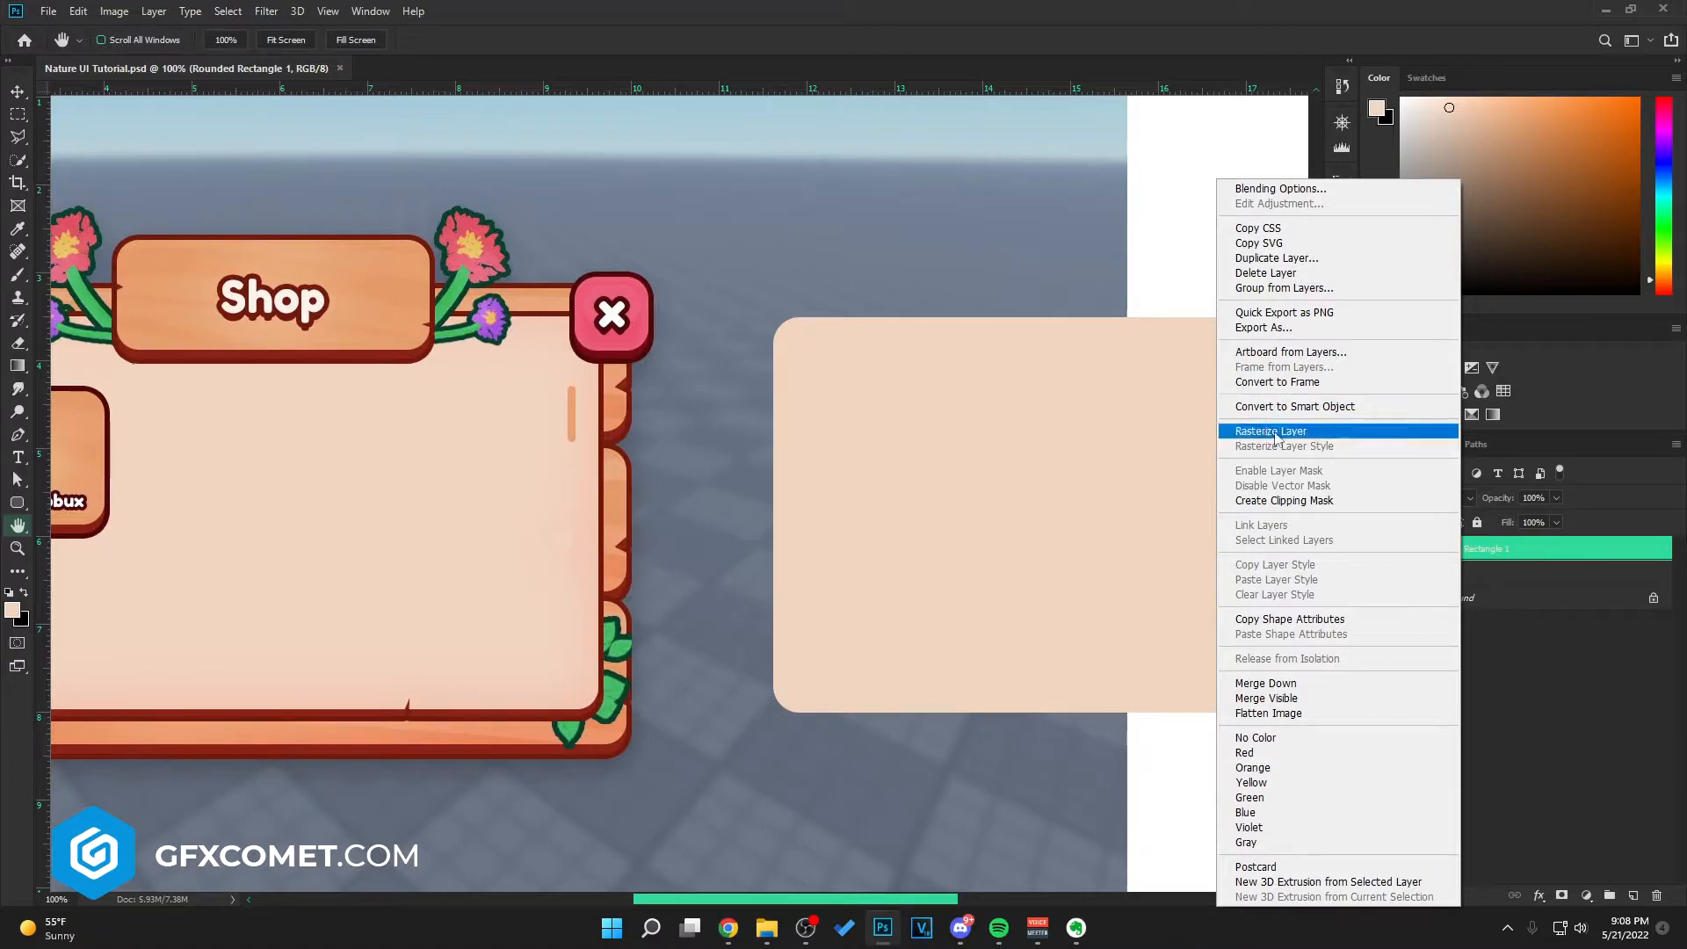
left_click(1276, 432)
Step: Cut small triangular notches out of the beige rectangle's left and bottom edges with the Polygonal Lasso, and save the document
left_click_drag(764, 478, 957, 433)
scroll(964, 433, "down", 2)
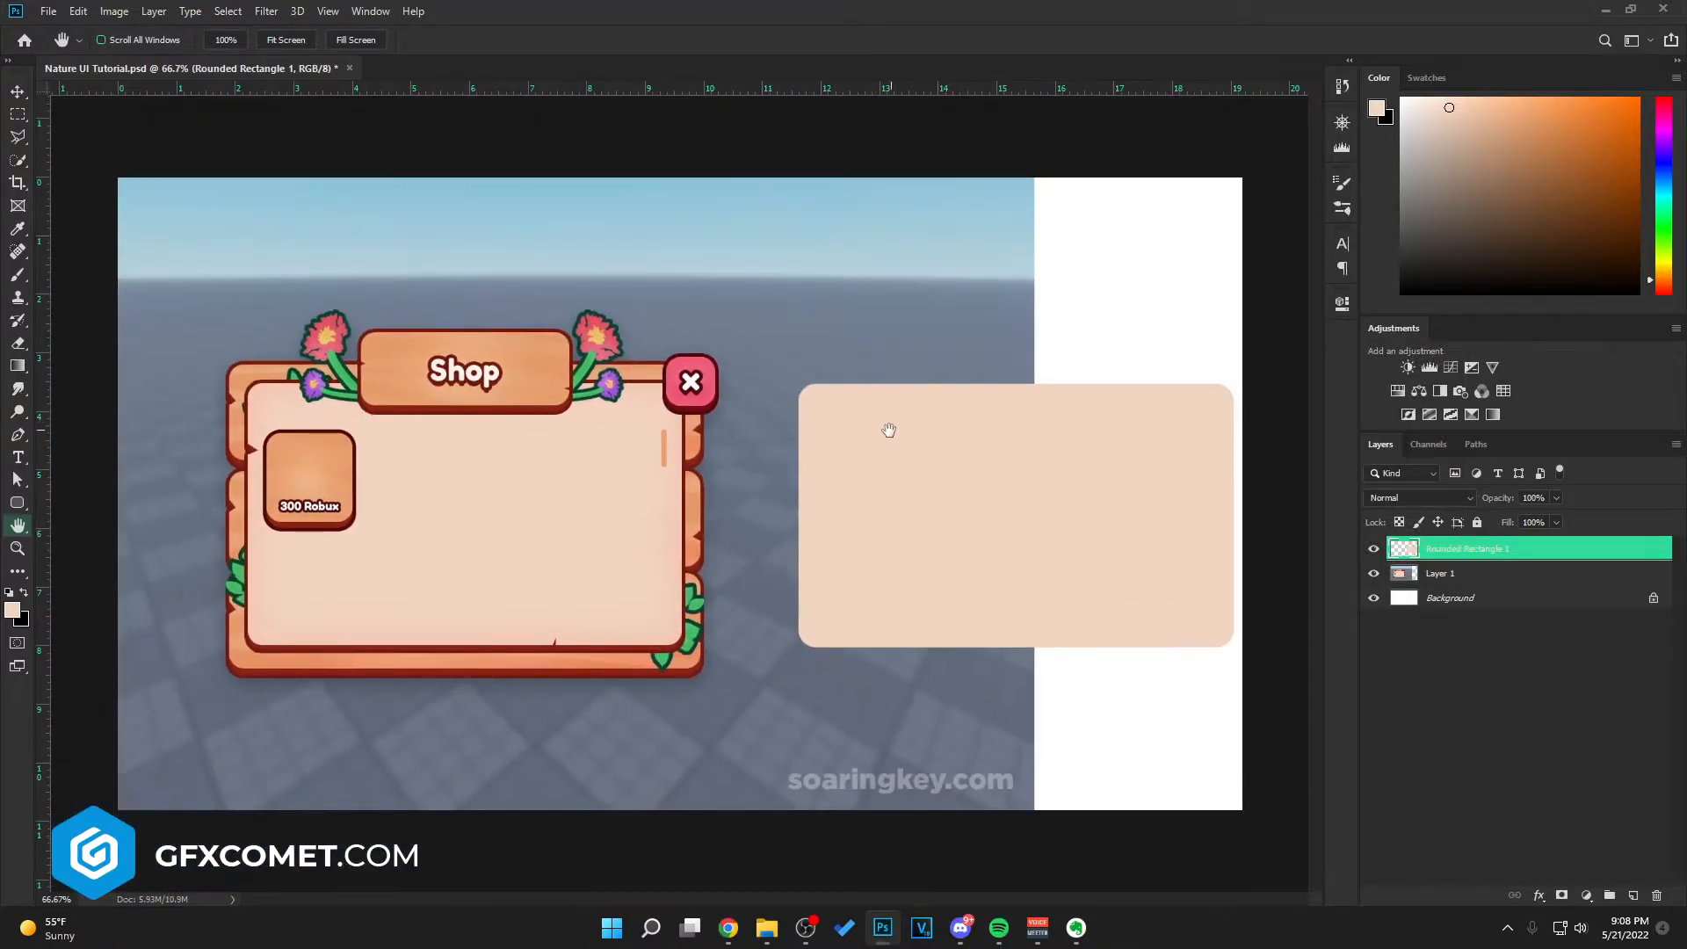
left_click(17, 138)
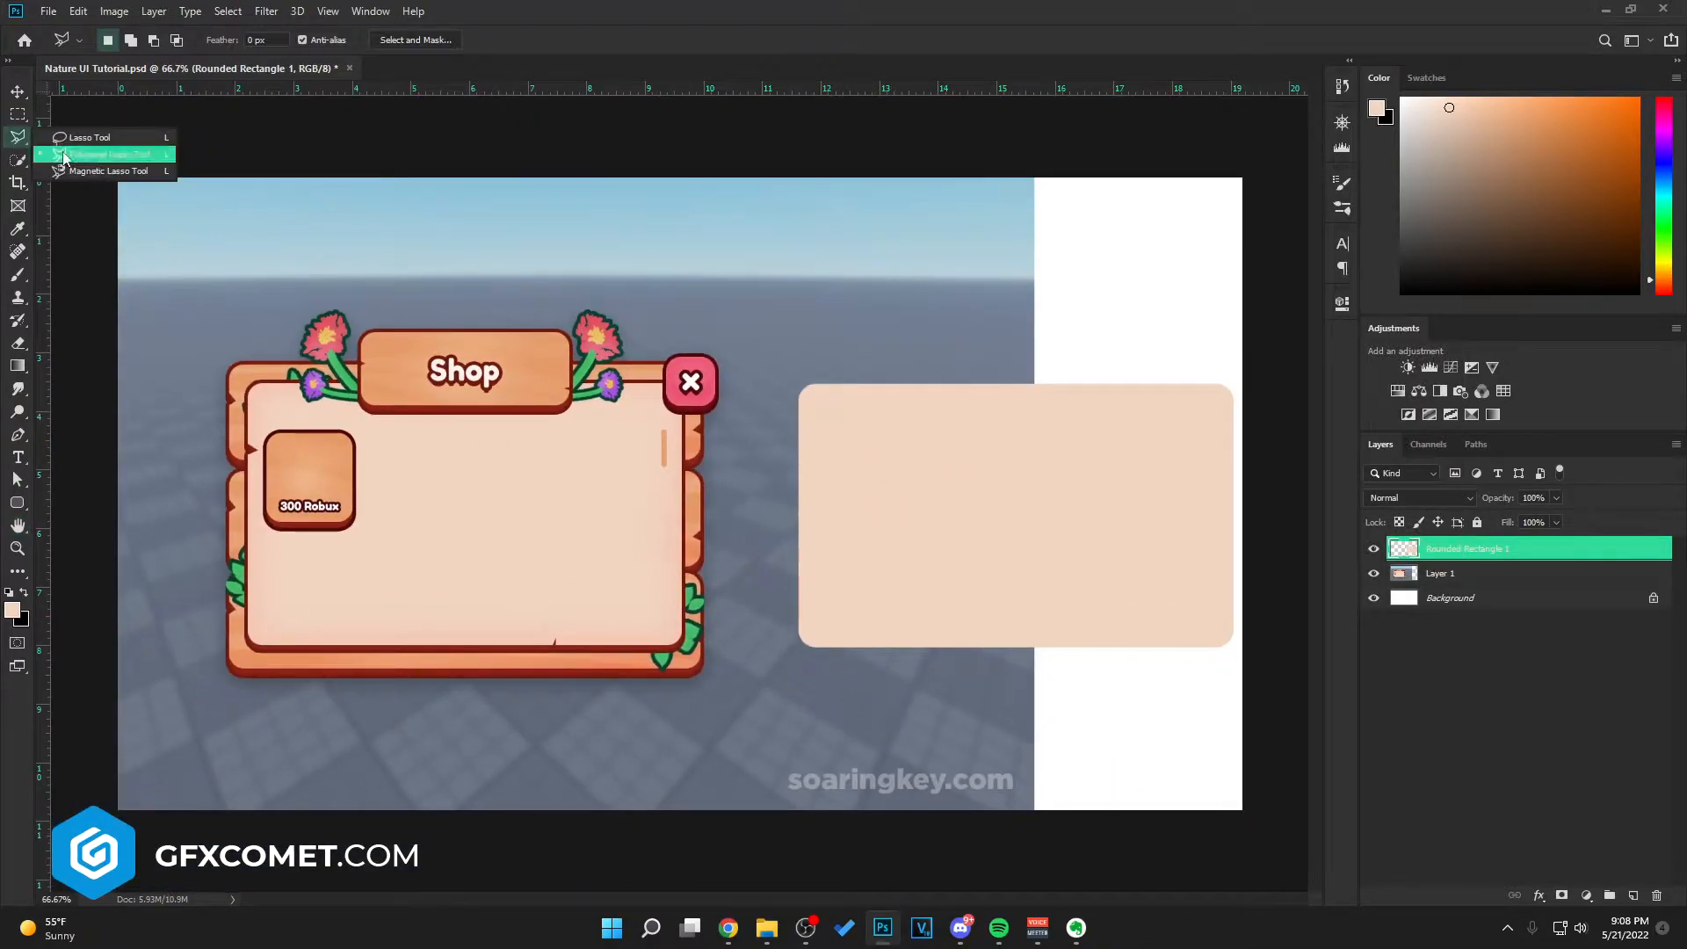
left_click(20, 139)
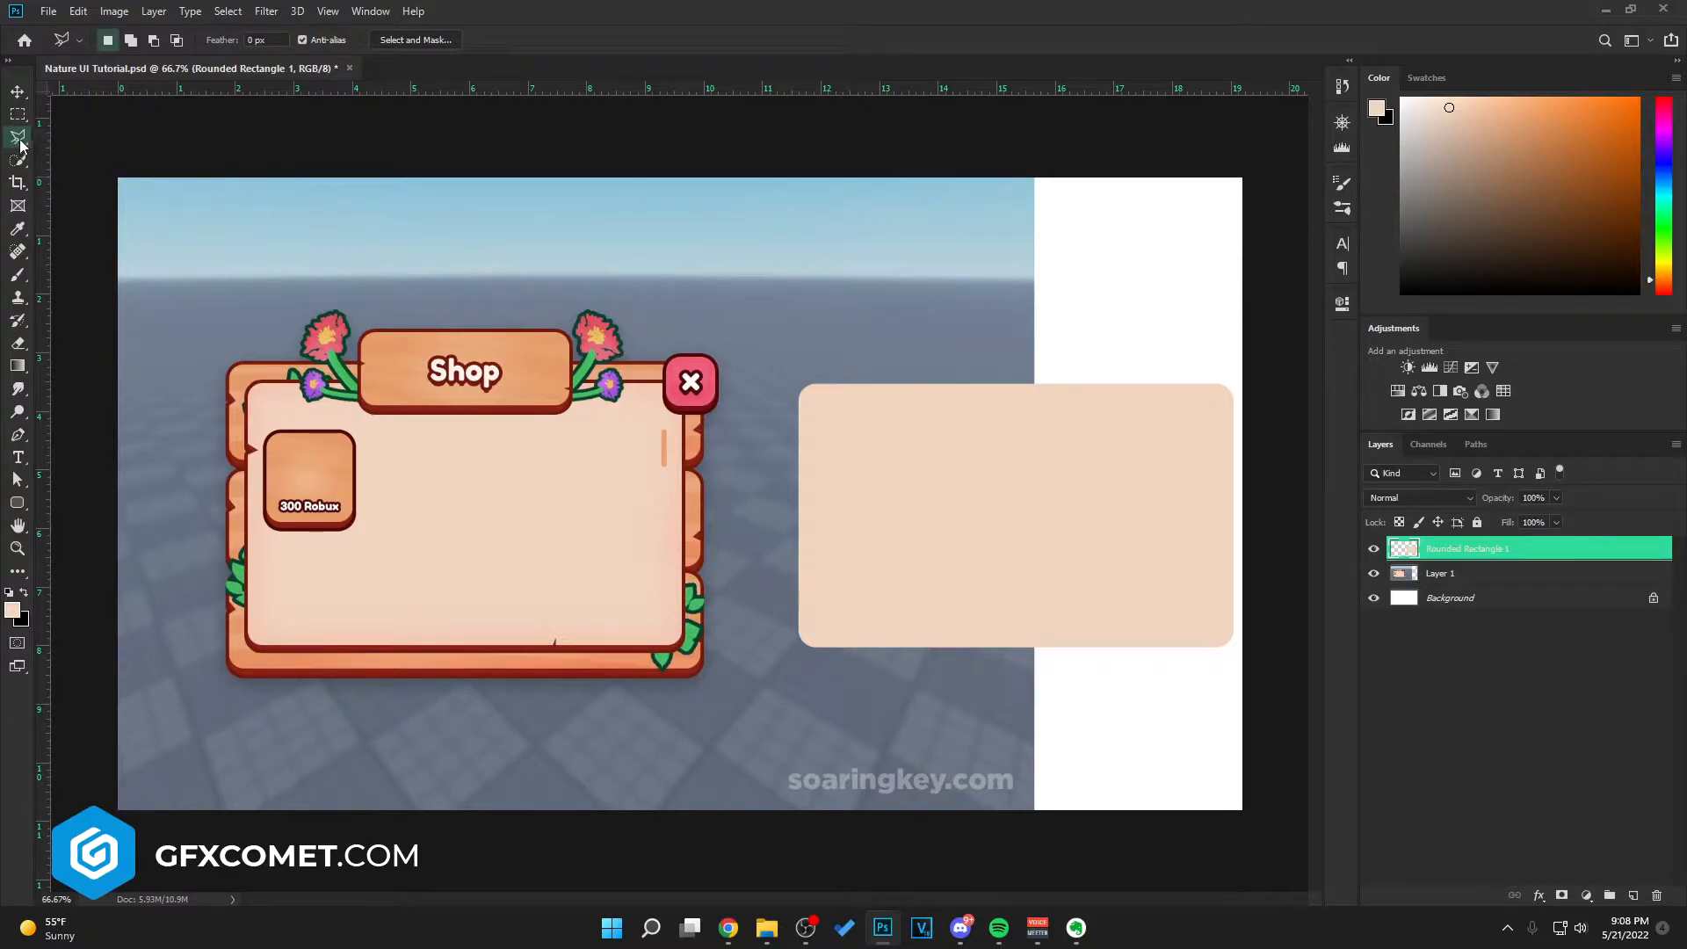
left_click(91, 157)
left_click(791, 438)
left_click(788, 438)
double_click(1068, 670)
key("Delete")
key("ctrl+d")
key("v")
key("ctrl+s")
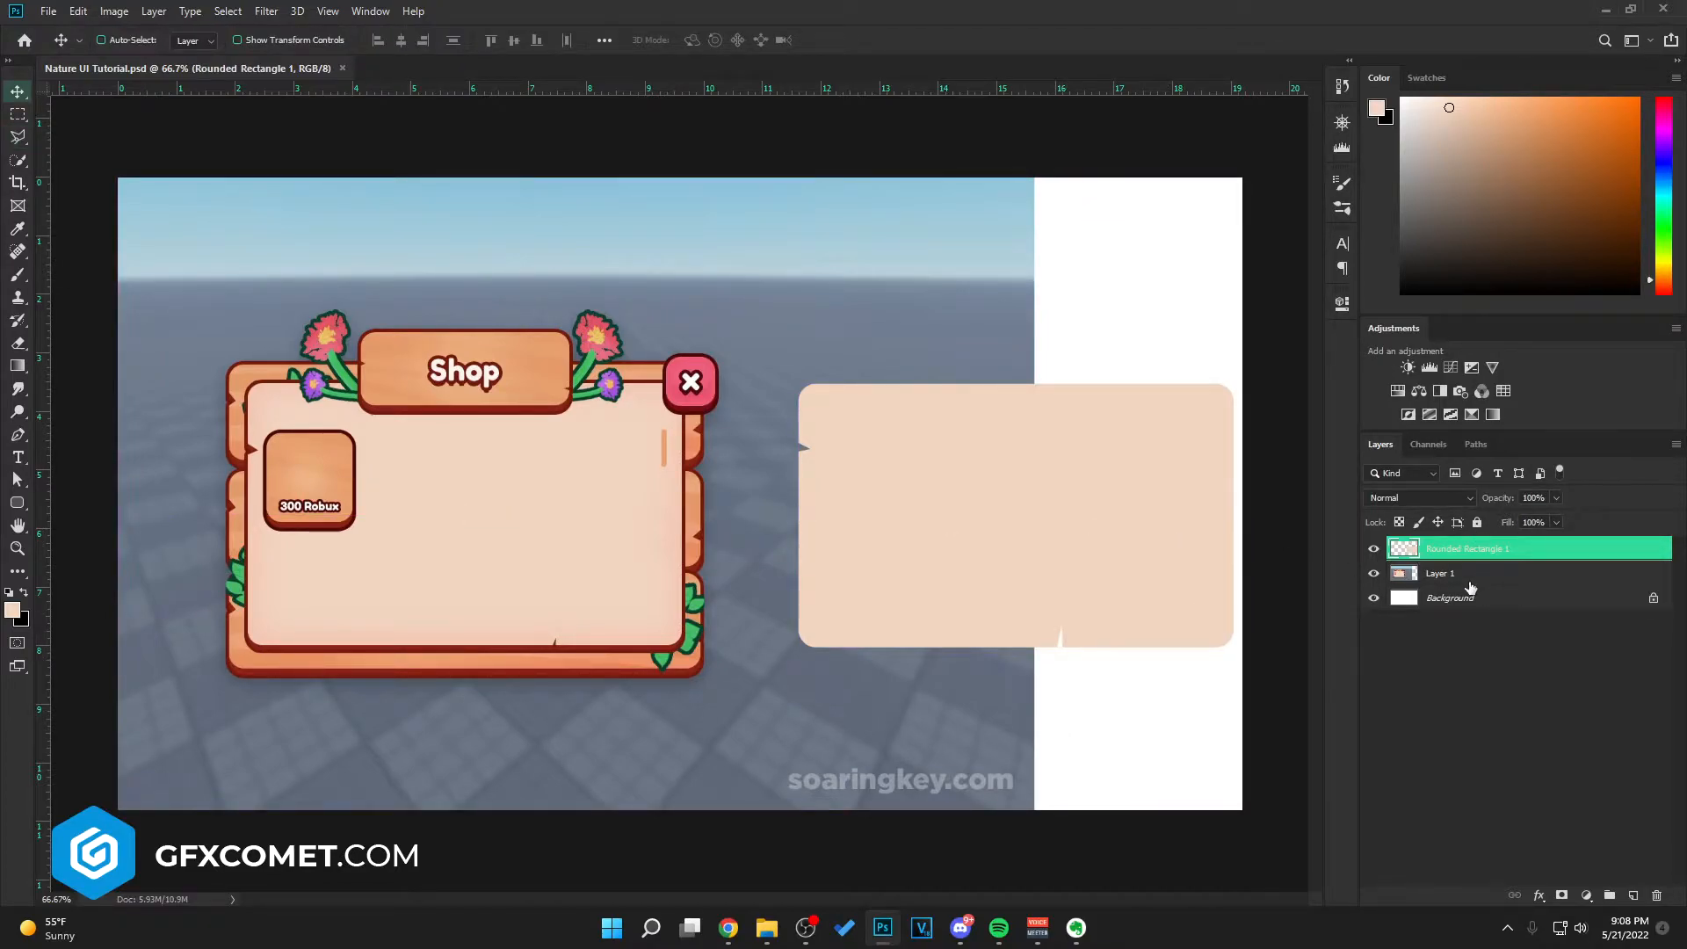
Step: Add an outside stroke to the beige rectangle, coloured with the dark red sampled from the reference panel's bottom border
right_click(1512, 552)
left_click(1346, 188)
left_click_drag(879, 182, 1206, 197)
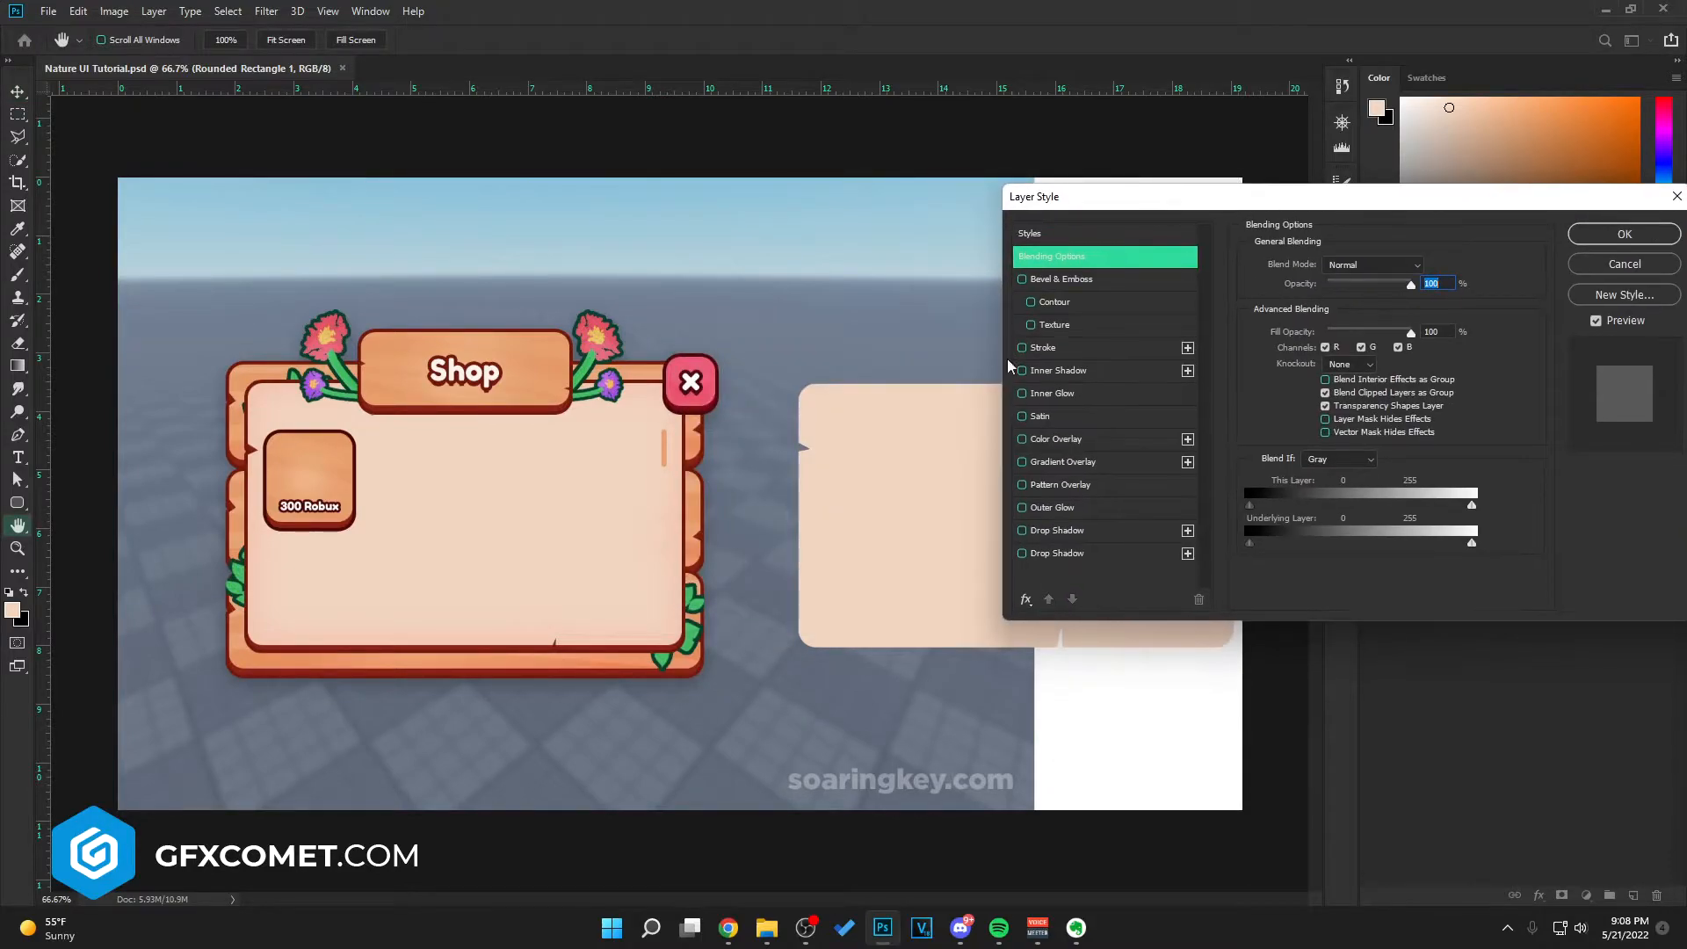
left_click(1053, 350)
key("ctrl+plus")
key("ctrl+plus")
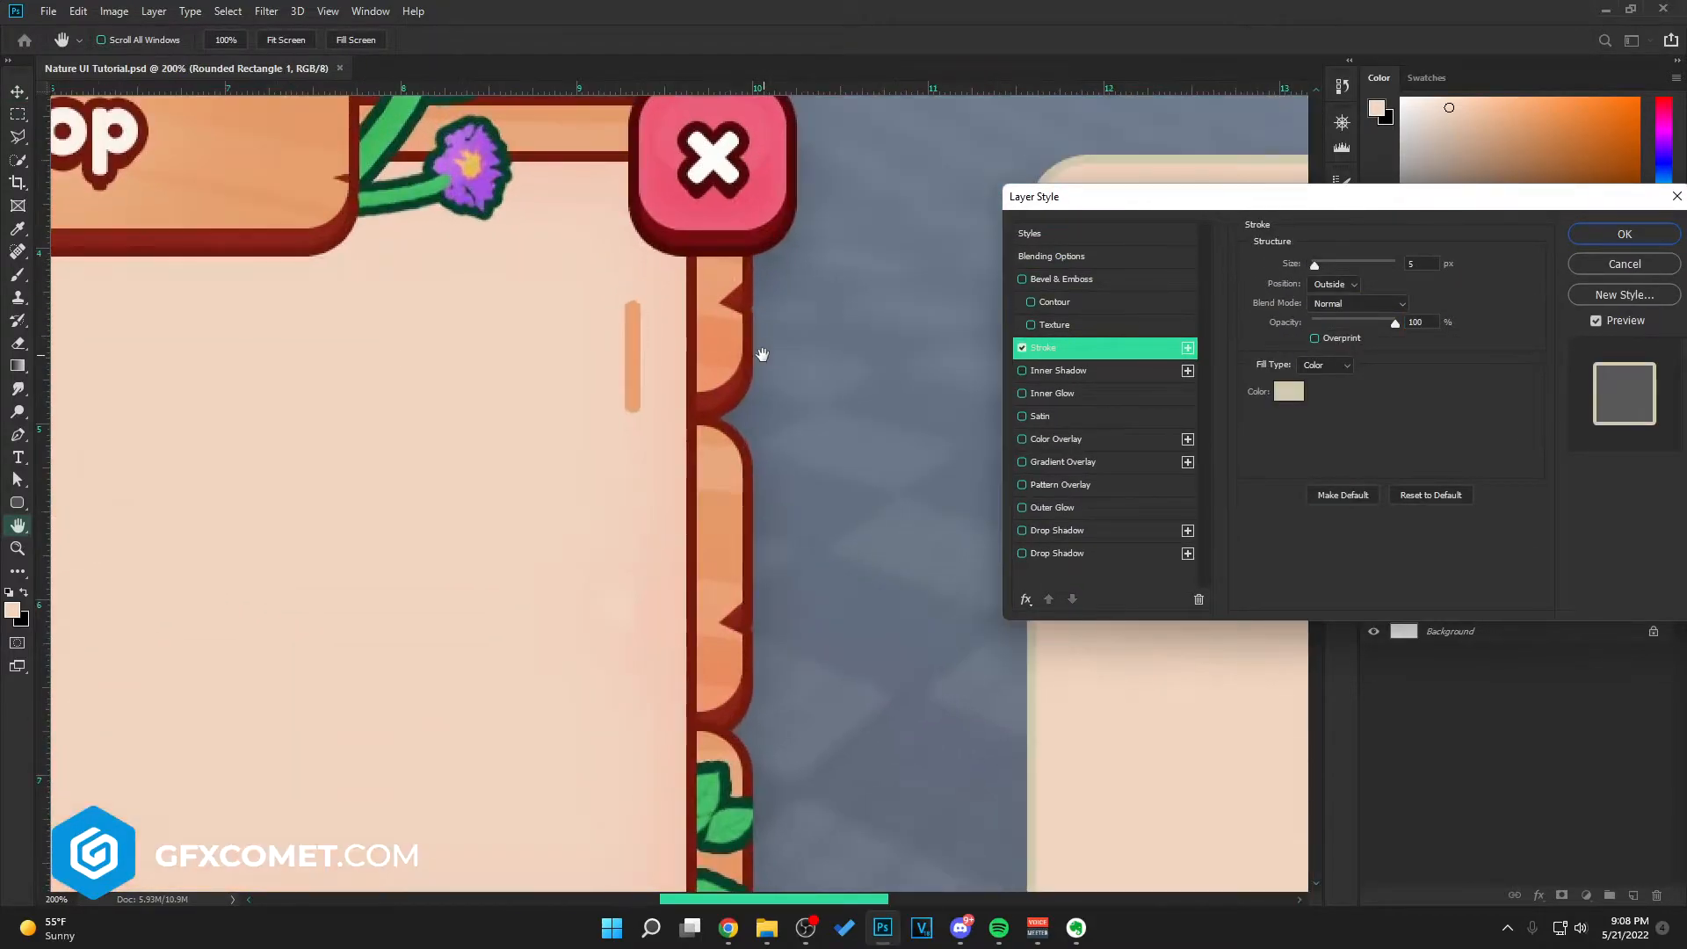
left_click_drag(671, 374, 746, 166)
left_click_drag(720, 471, 994, 410)
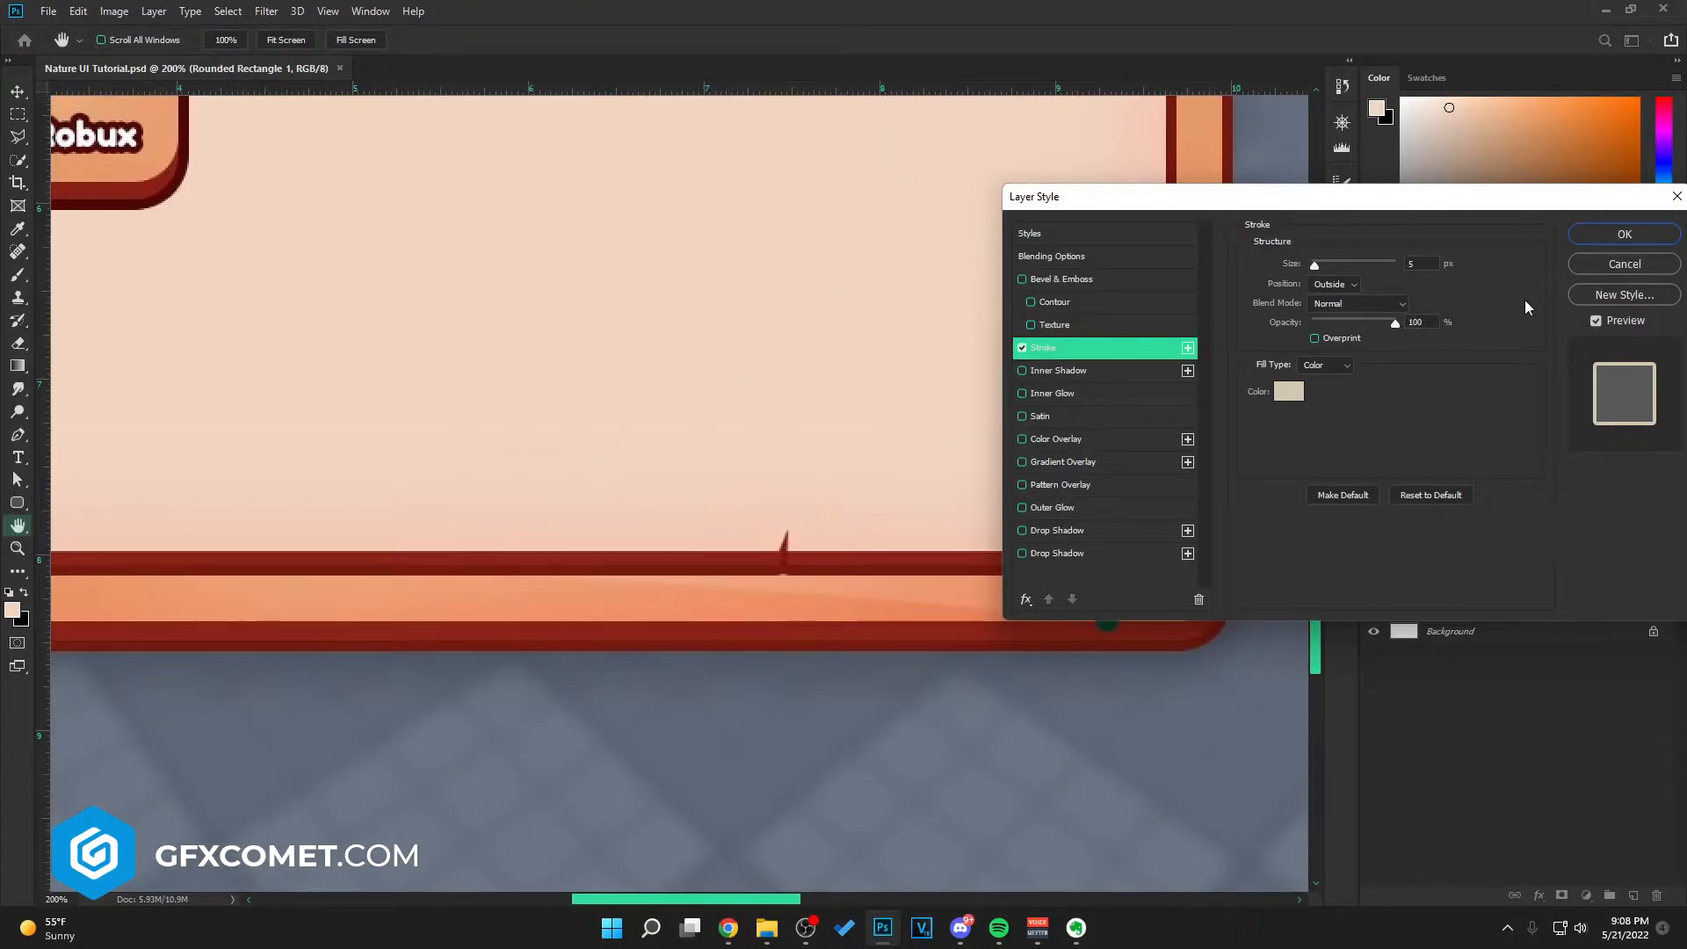
left_click(1291, 392)
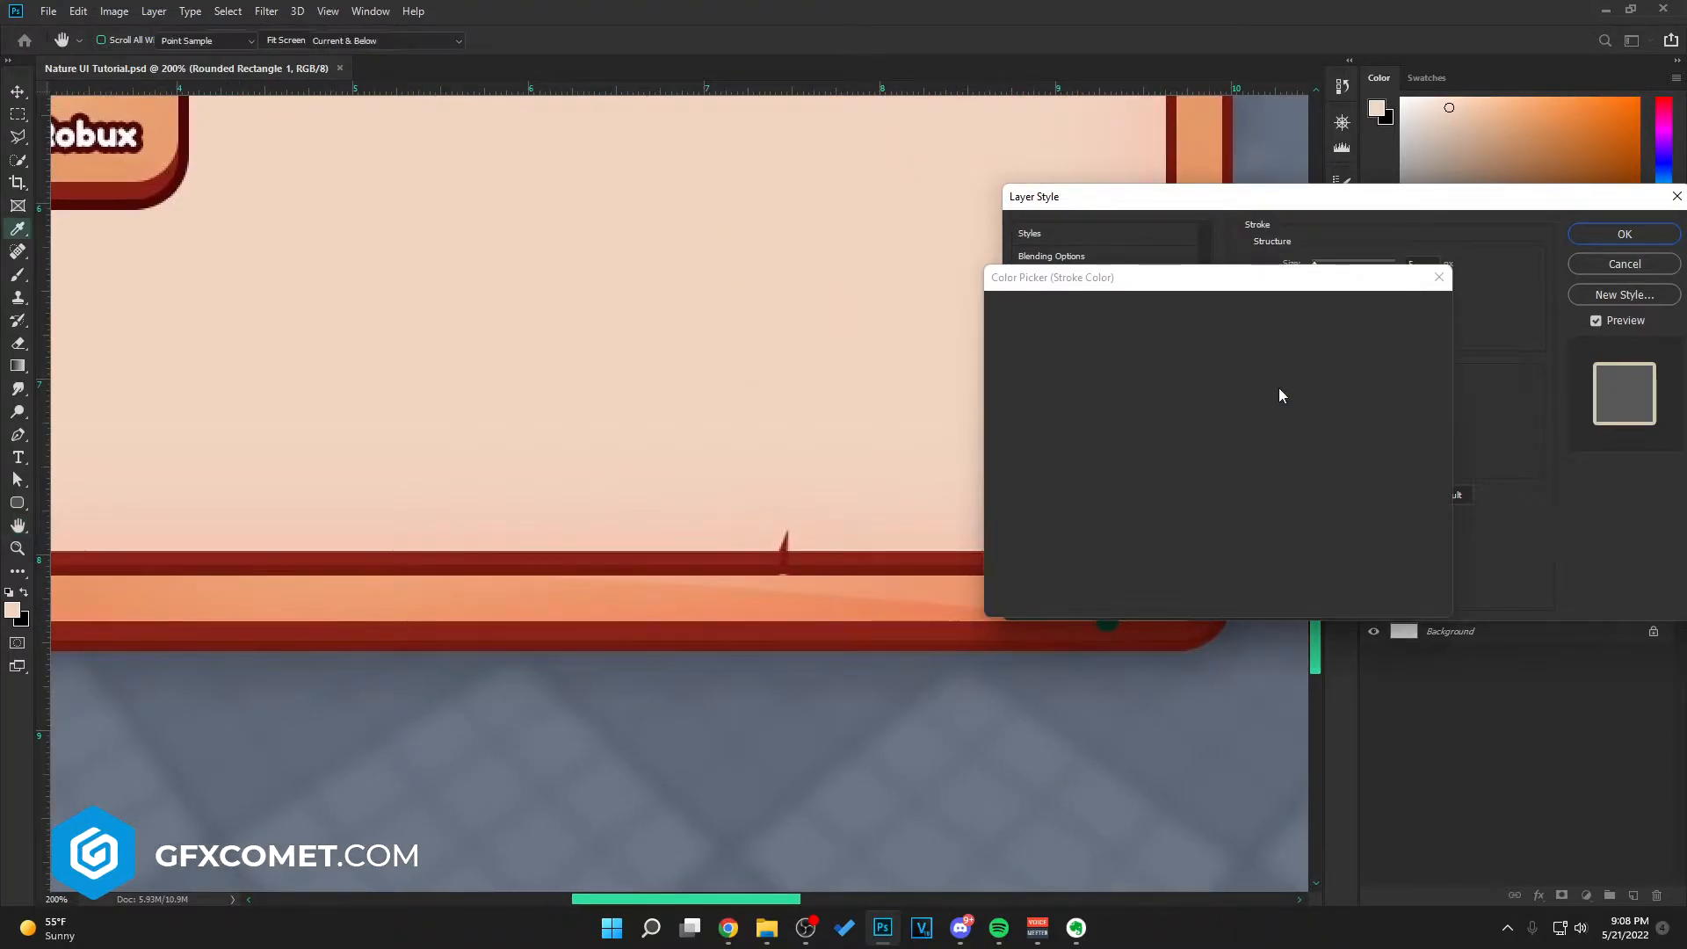
left_click(624, 562)
left_click(1388, 311)
Step: Set the beige rectangle's stroke size to 7 px
key("ctrl+minus")
key("ctrl+minus")
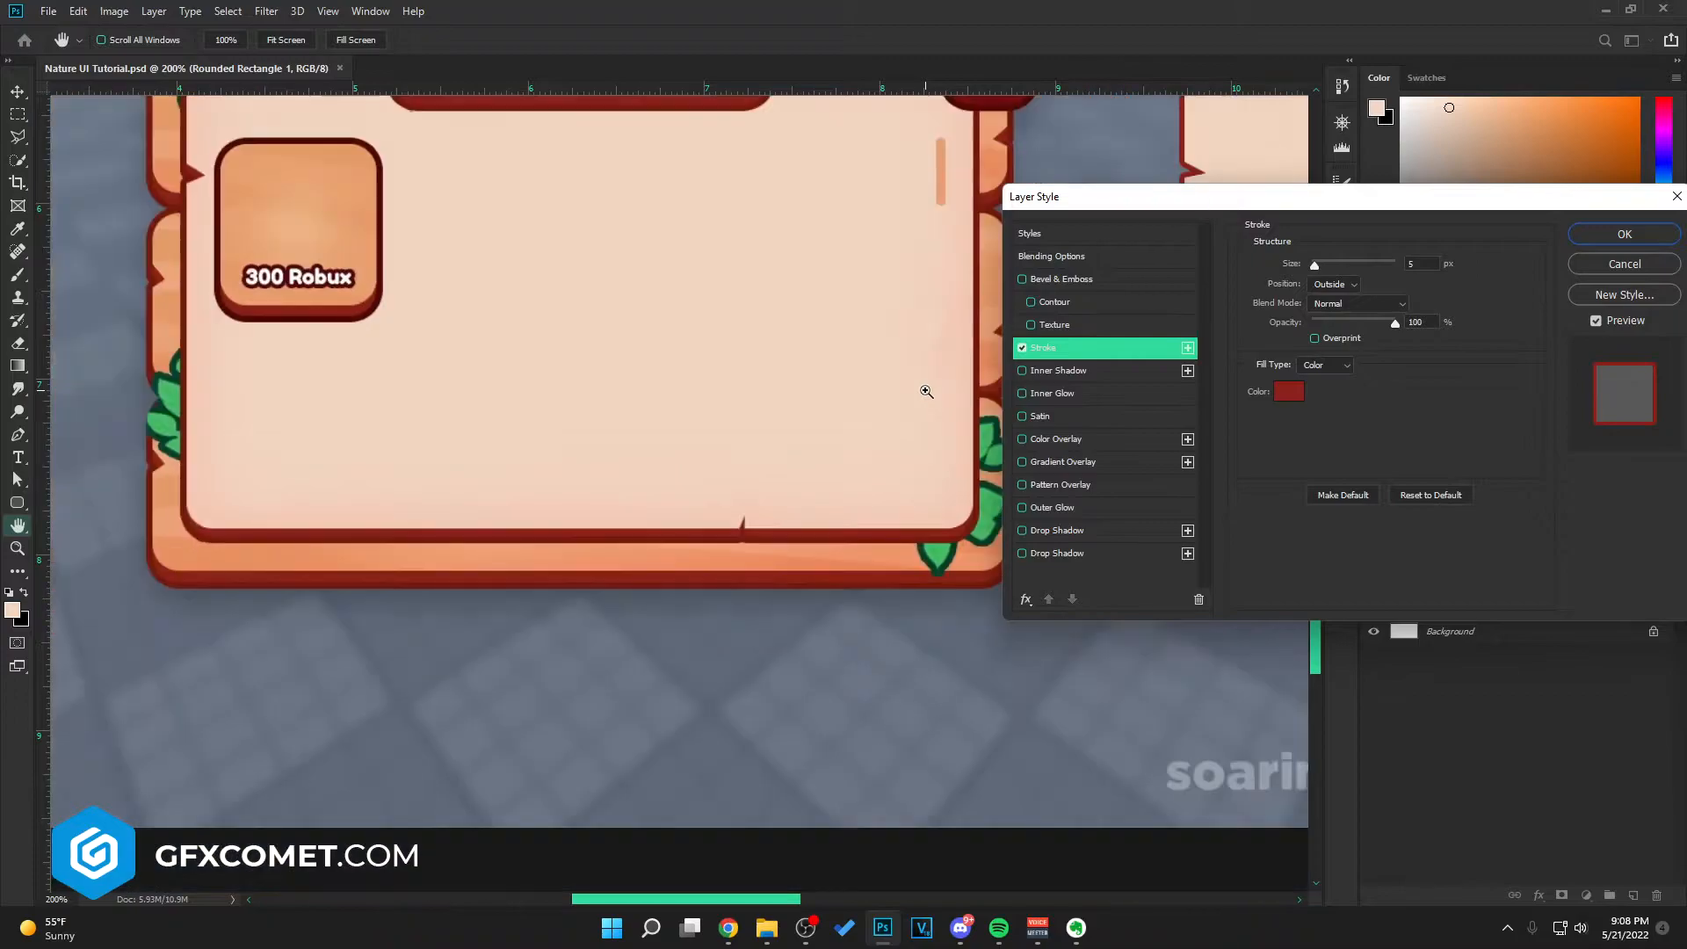
left_click(1436, 264)
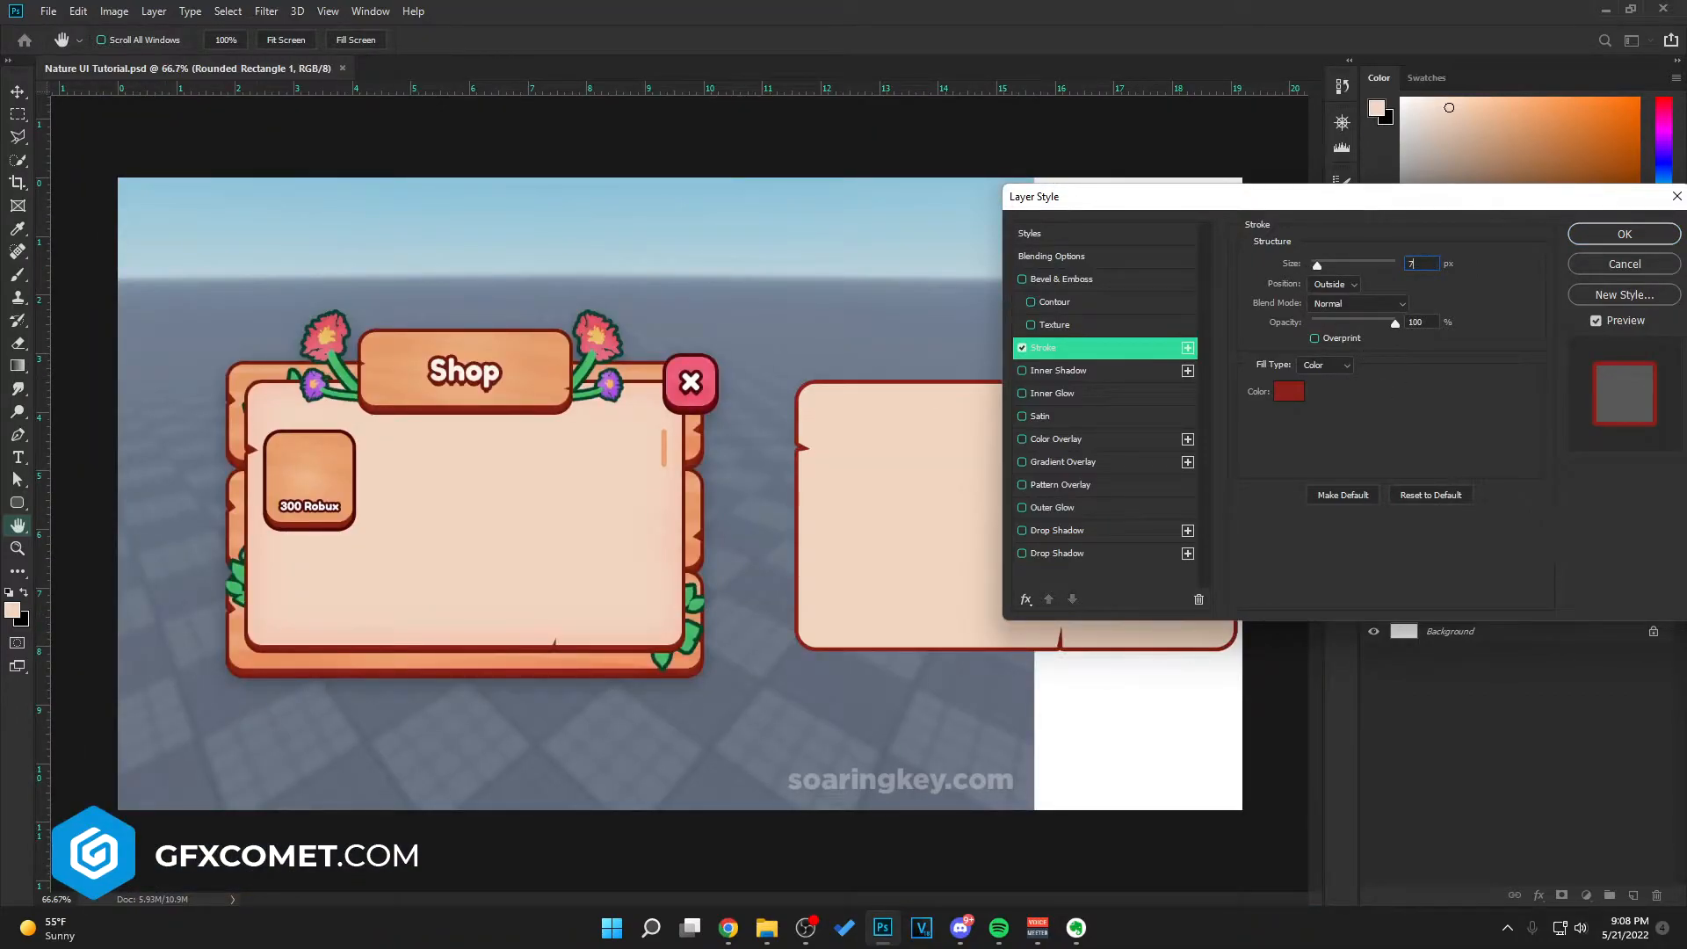
Step: Add a drop shadow to the beige rectangle in the reference border's dark red, with 100% opacity, 9 px distance, 100% spread and 6 px size
key("ctrl+plus")
left_click(1078, 530)
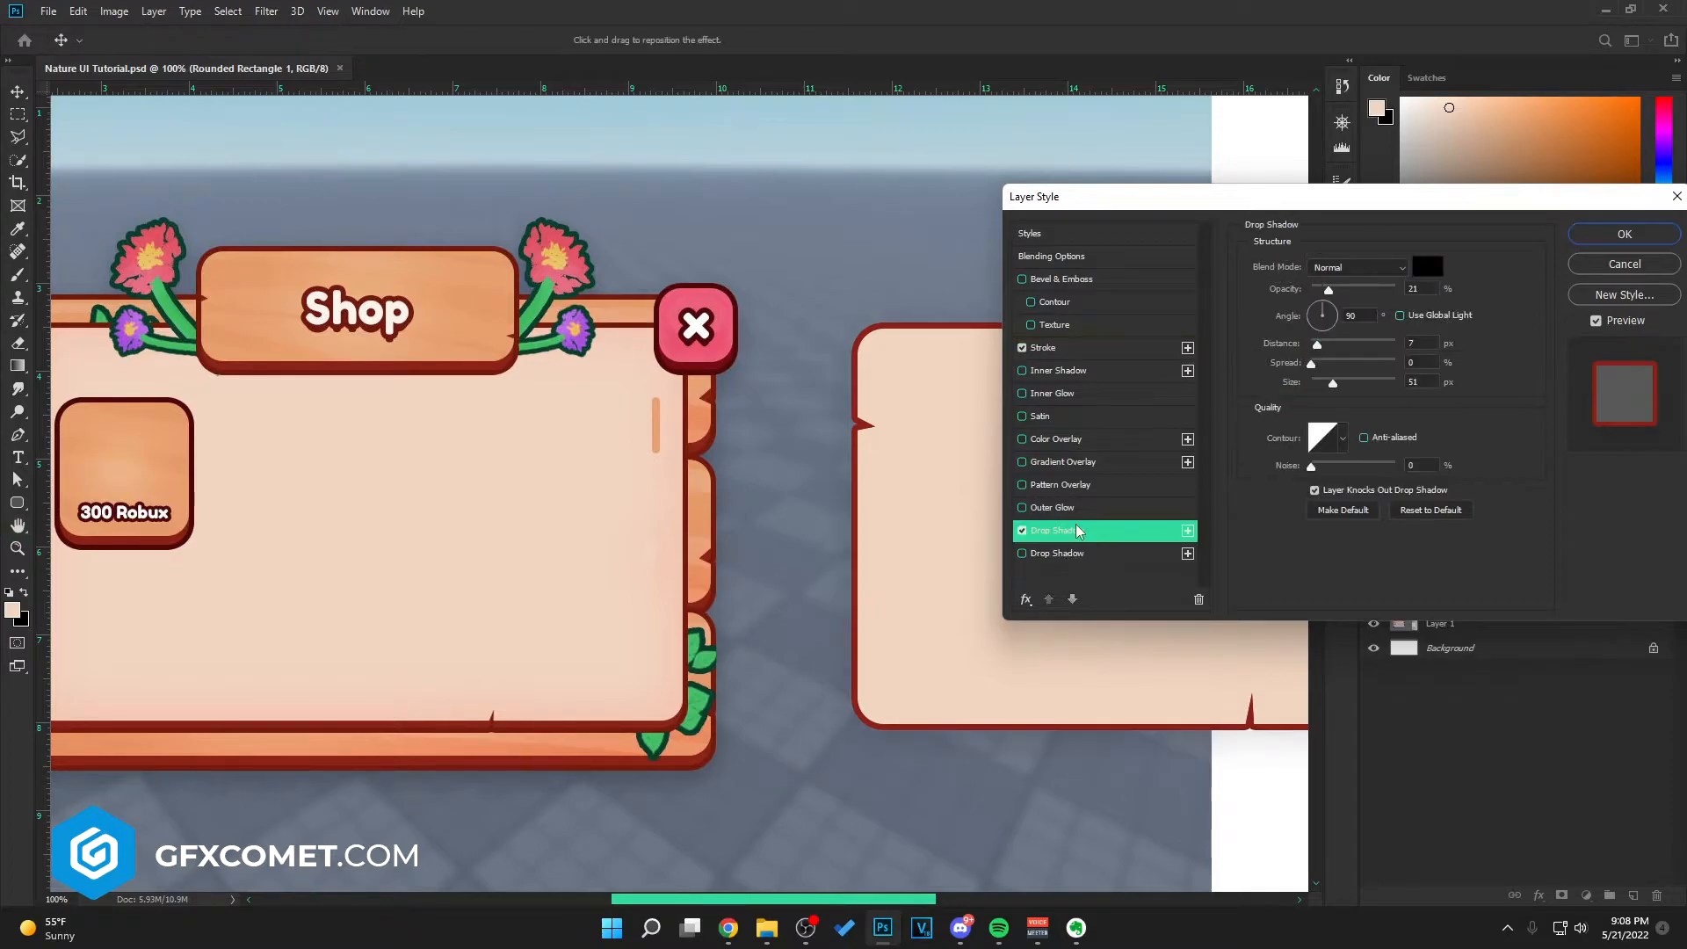
left_click(1373, 315)
left_click_drag(1336, 293, 1397, 290)
mouse_move(1314, 367)
left_mouse_down()
mouse_move(1395, 363)
mouse_move(1292, 385)
mouse_move(1328, 348)
mouse_move(1318, 387)
mouse_move(1323, 345)
left_mouse_up()
left_click(1424, 265)
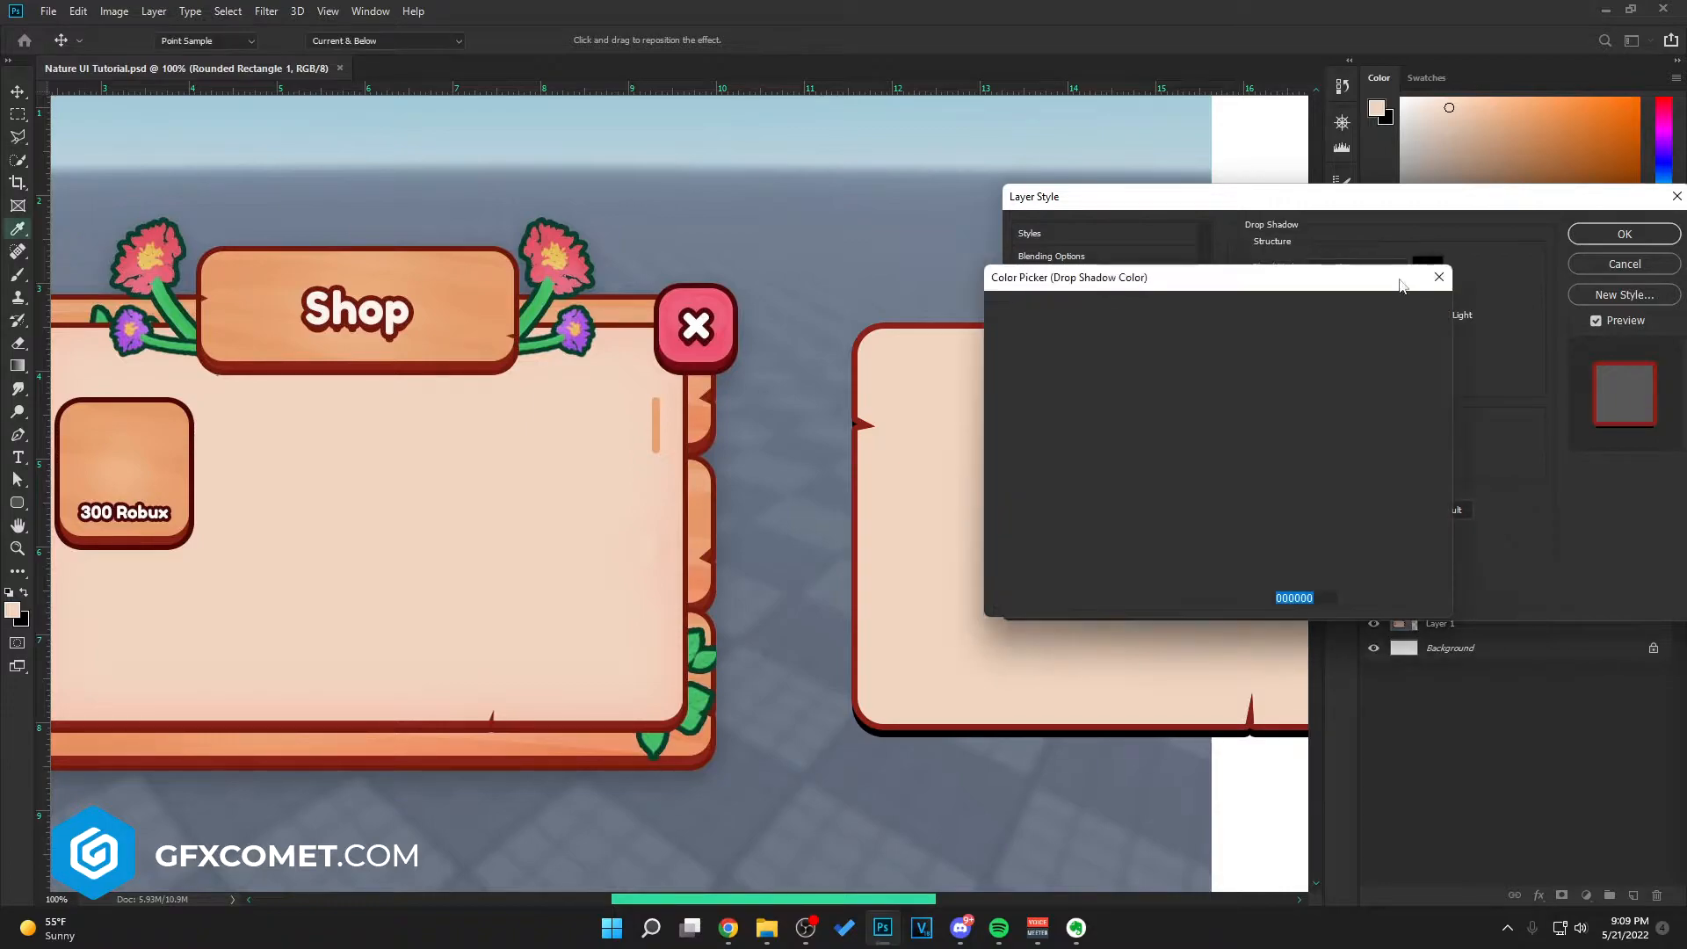
left_click(568, 727)
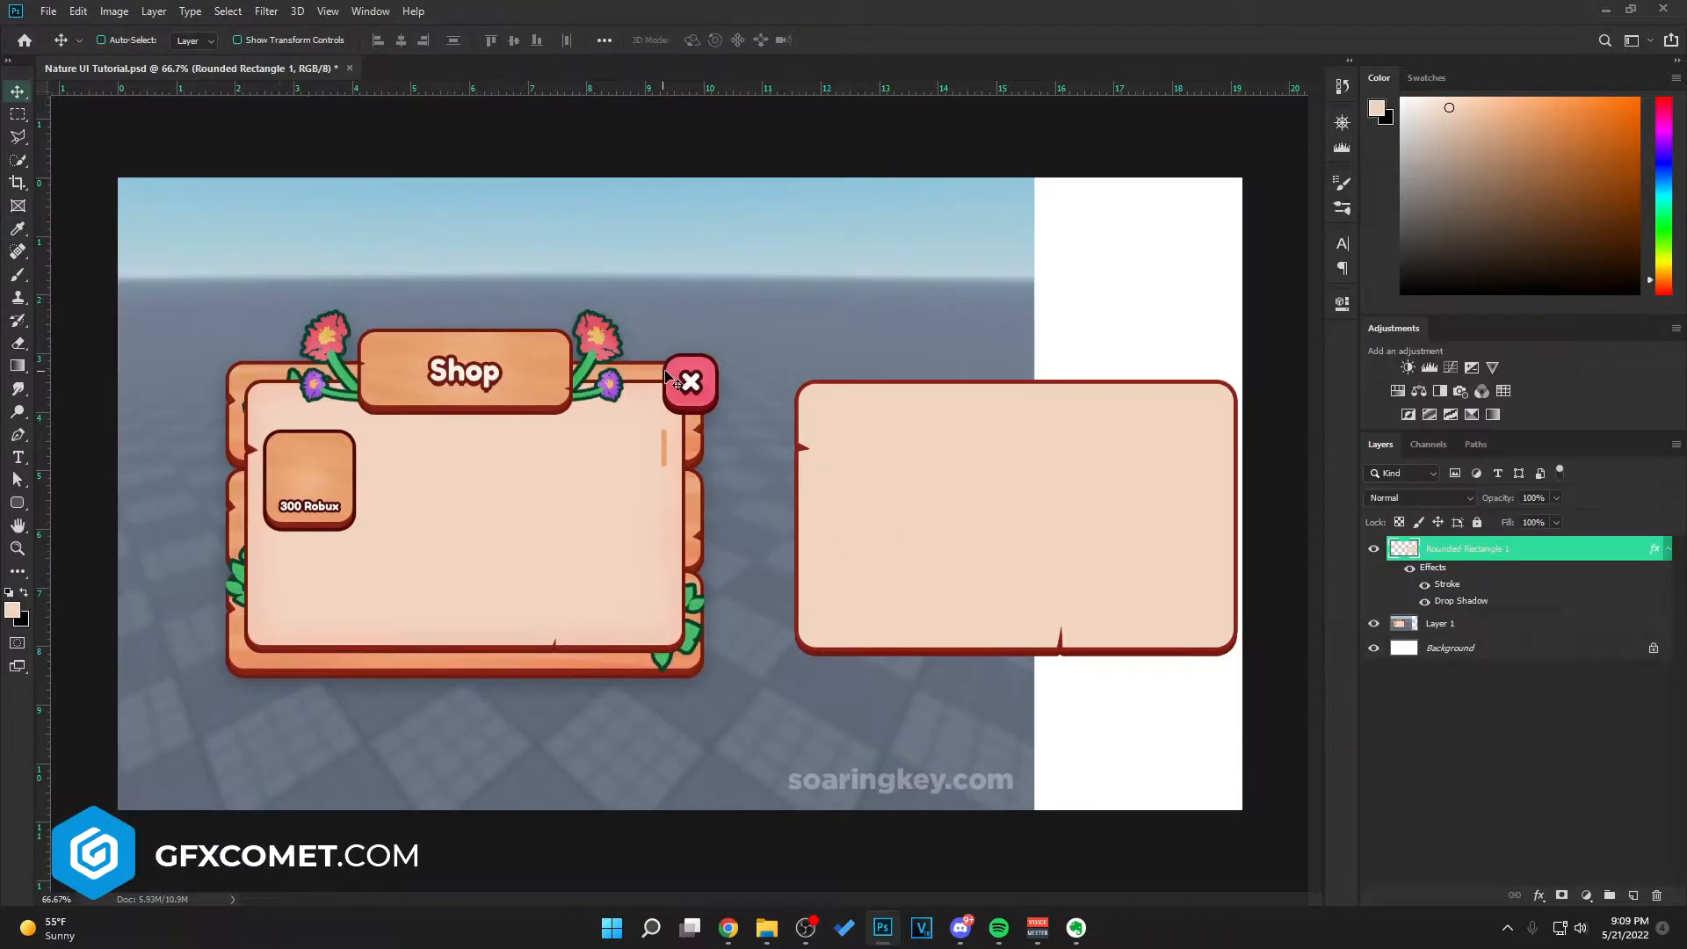
Step: On a new layer, draw a rounded square about 108 × 108 px and place it over the beige panel's upper-right corner
left_click(1636, 894)
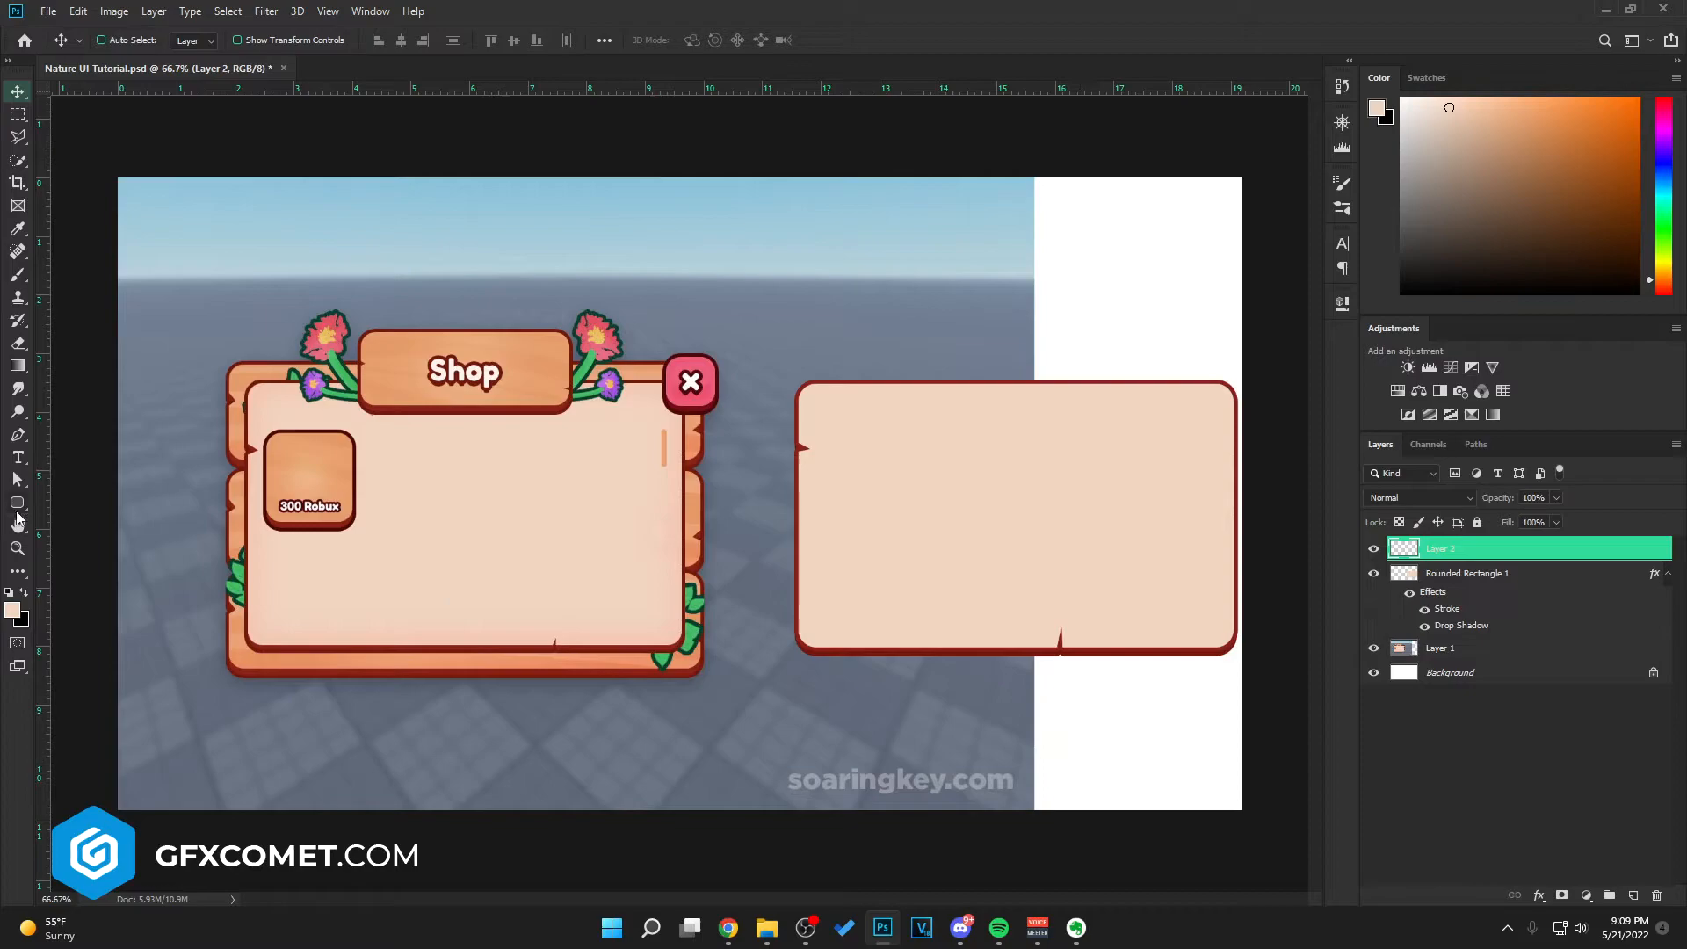
left_click(19, 506)
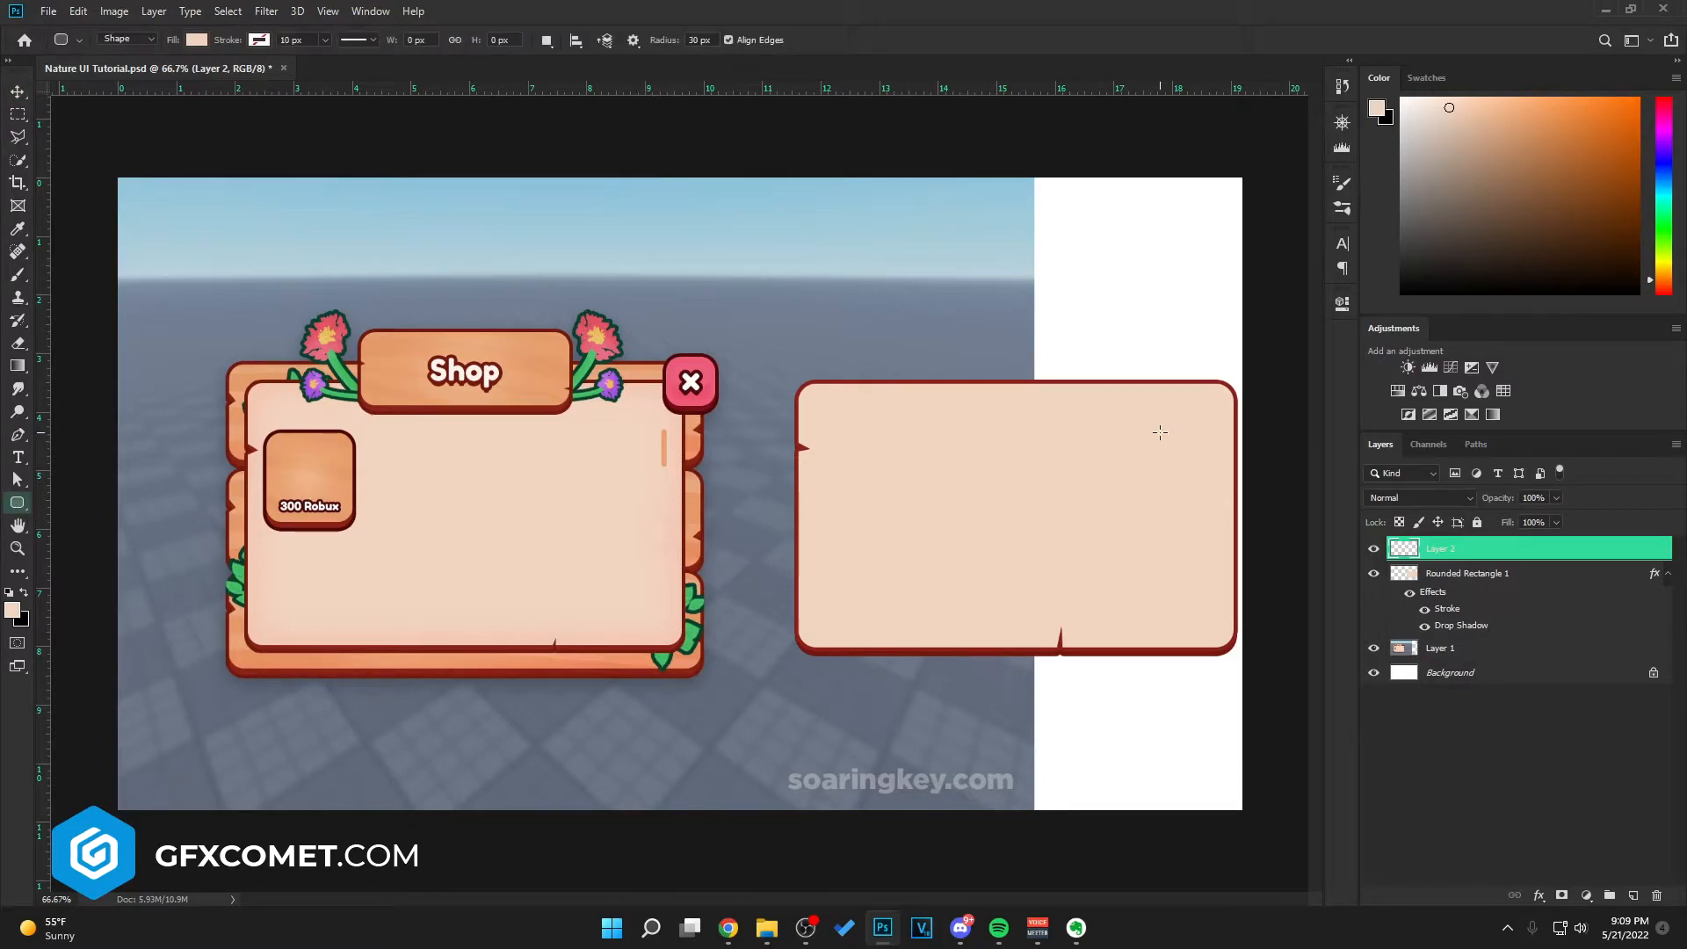
left_click_drag(1160, 432, 1214, 401)
left_click(1299, 294)
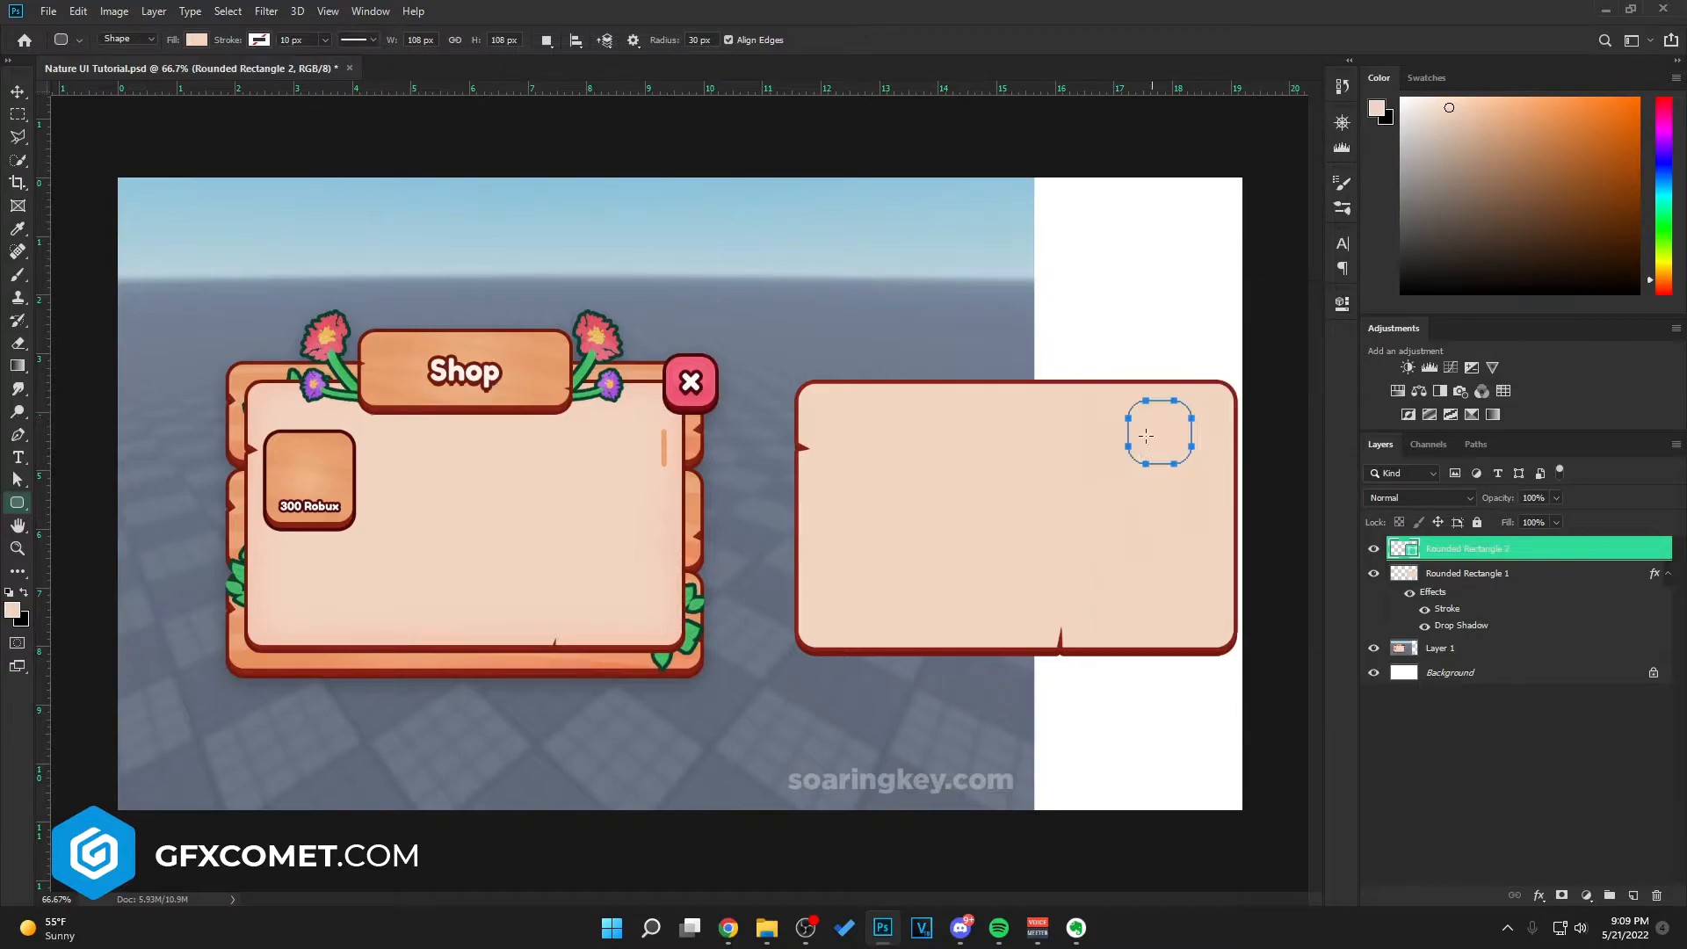
key("v")
left_click_drag(1199, 422, 1249, 372)
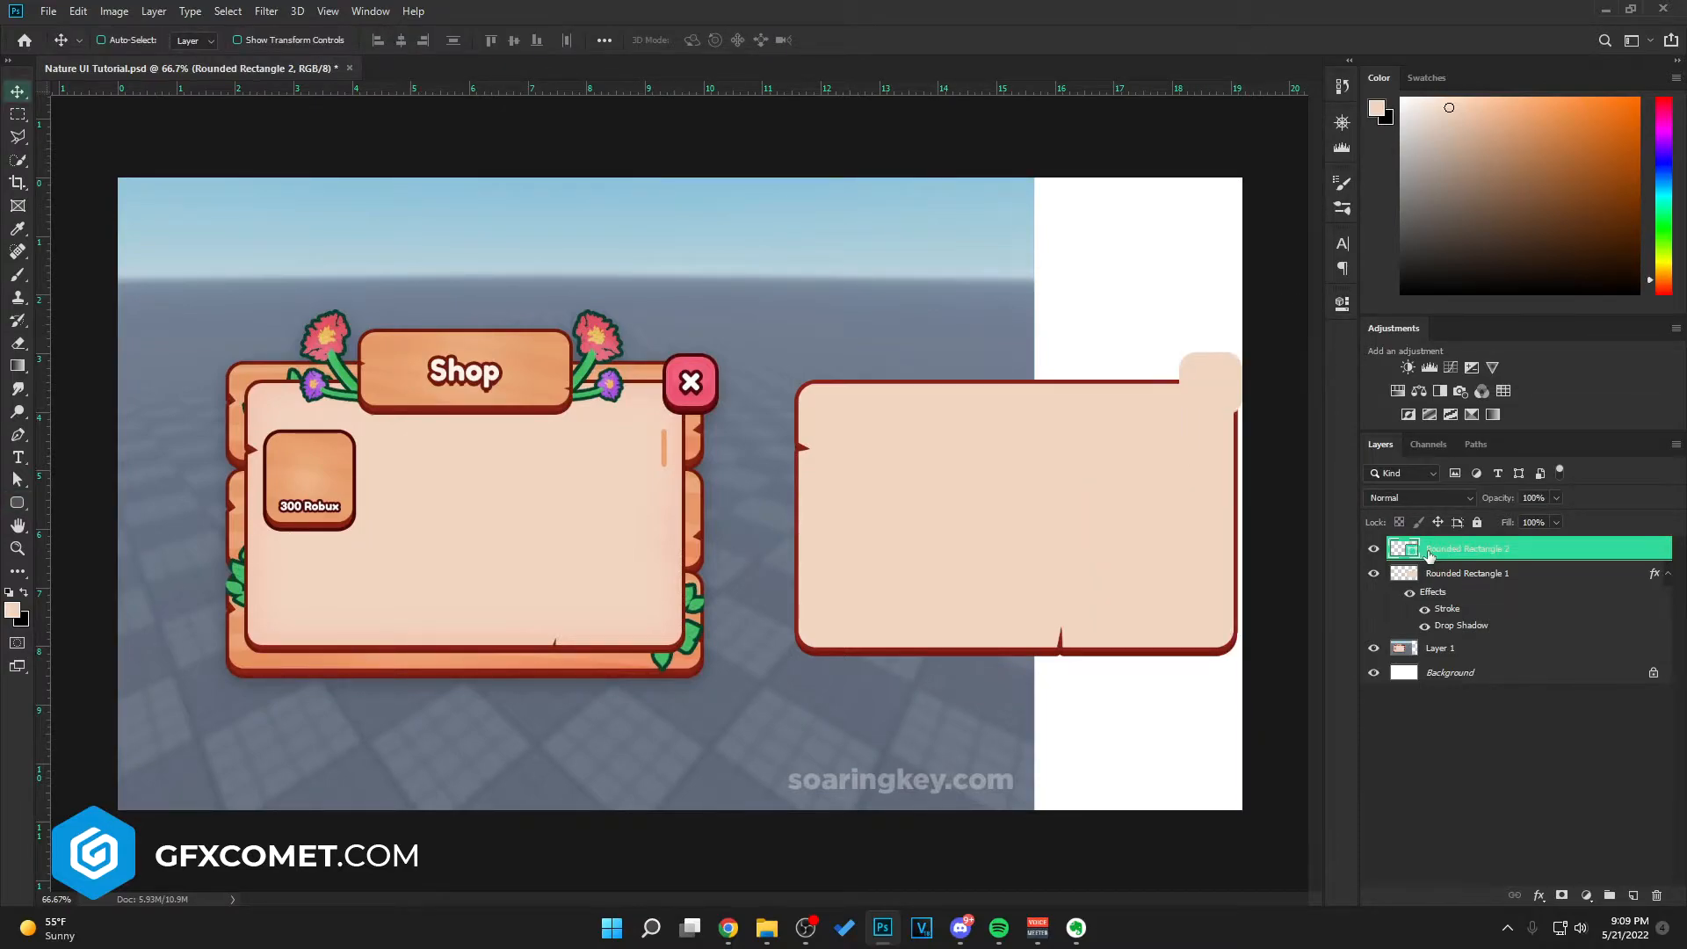
Step: Apply a Color Overlay to the rounded square using the pink sampled from the reference close button
key("ctrl+plus")
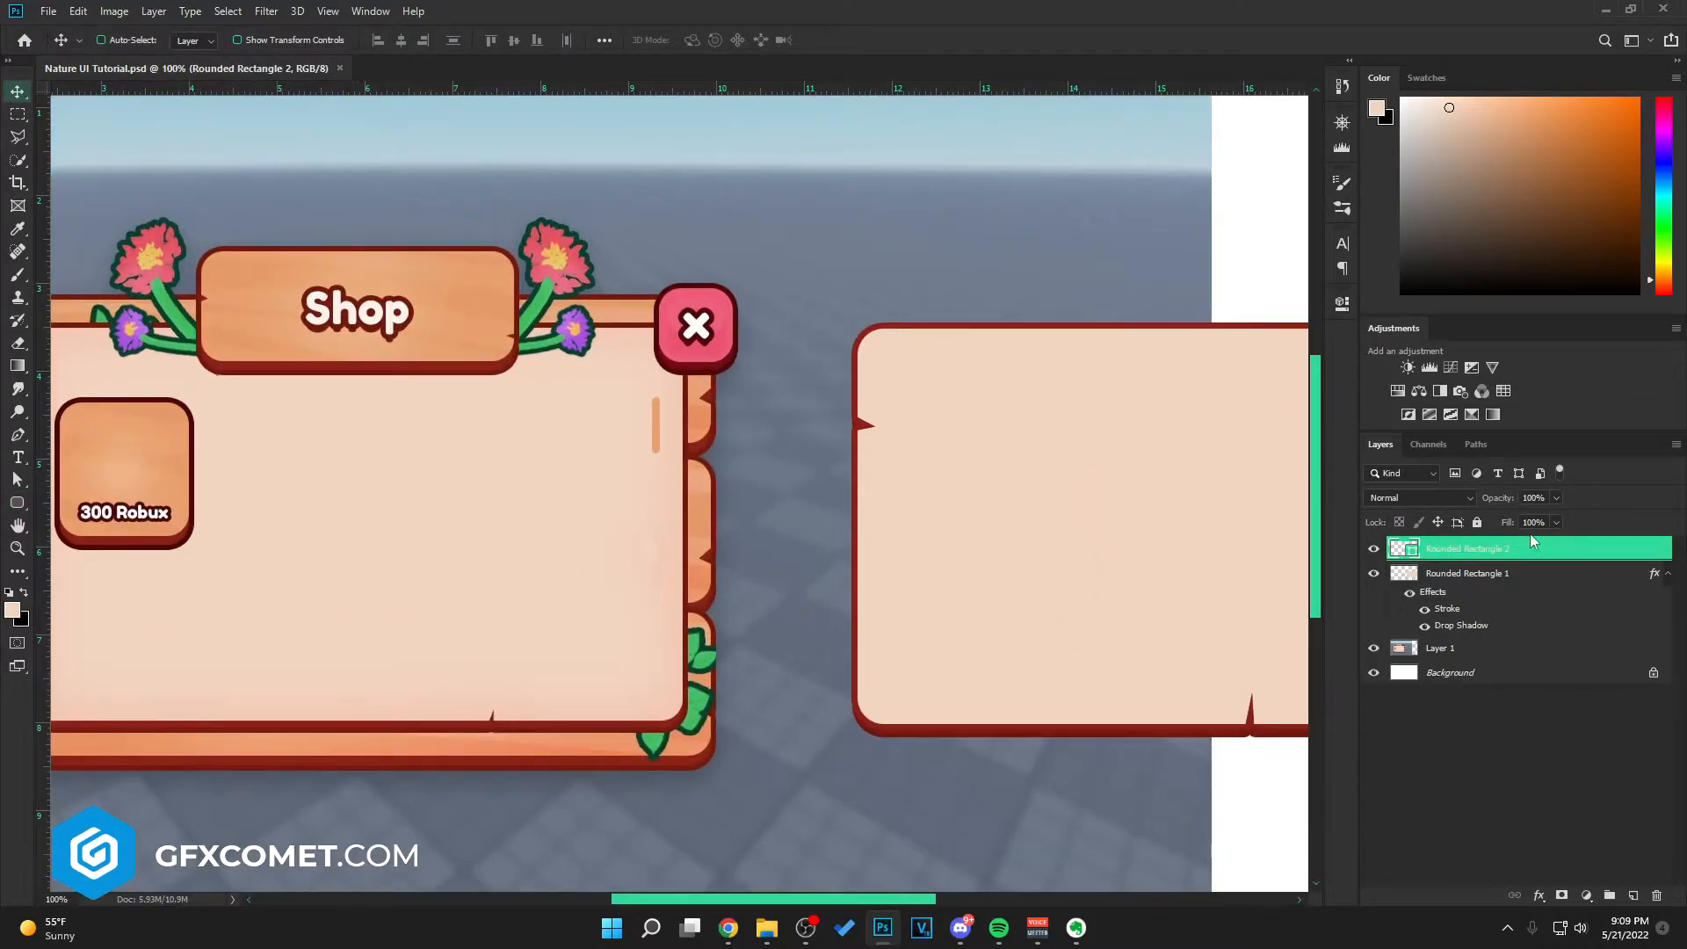
double_click(1549, 550)
left_click_drag(1020, 314, 990, 470)
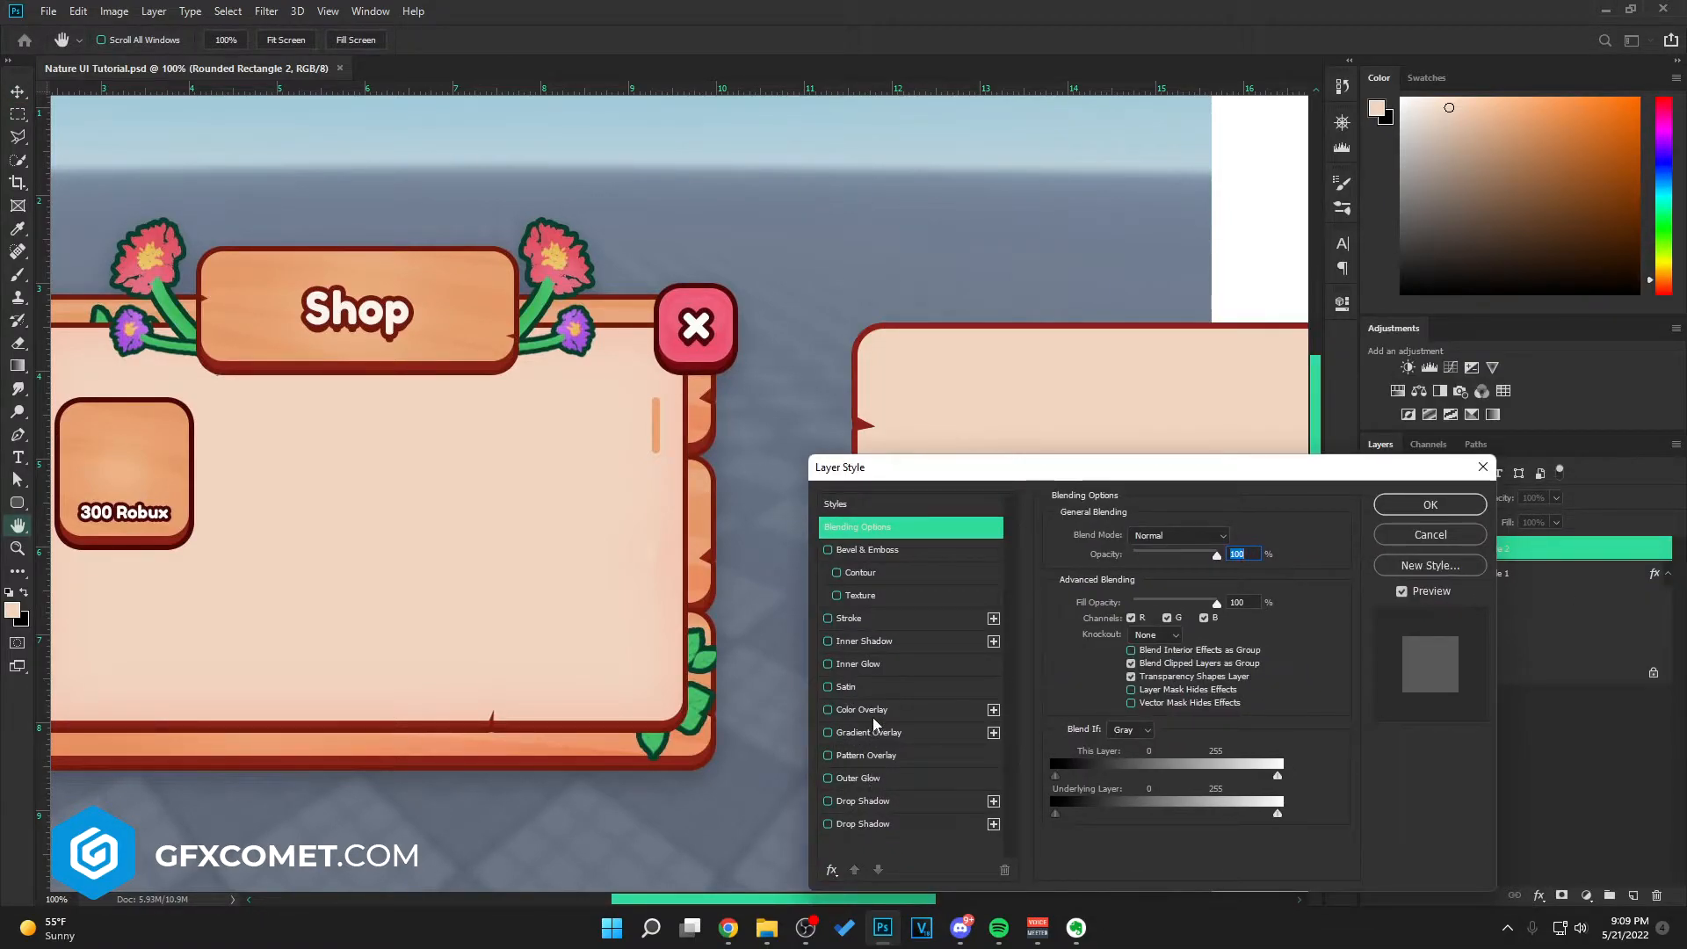
left_click(876, 712)
left_click(1233, 538)
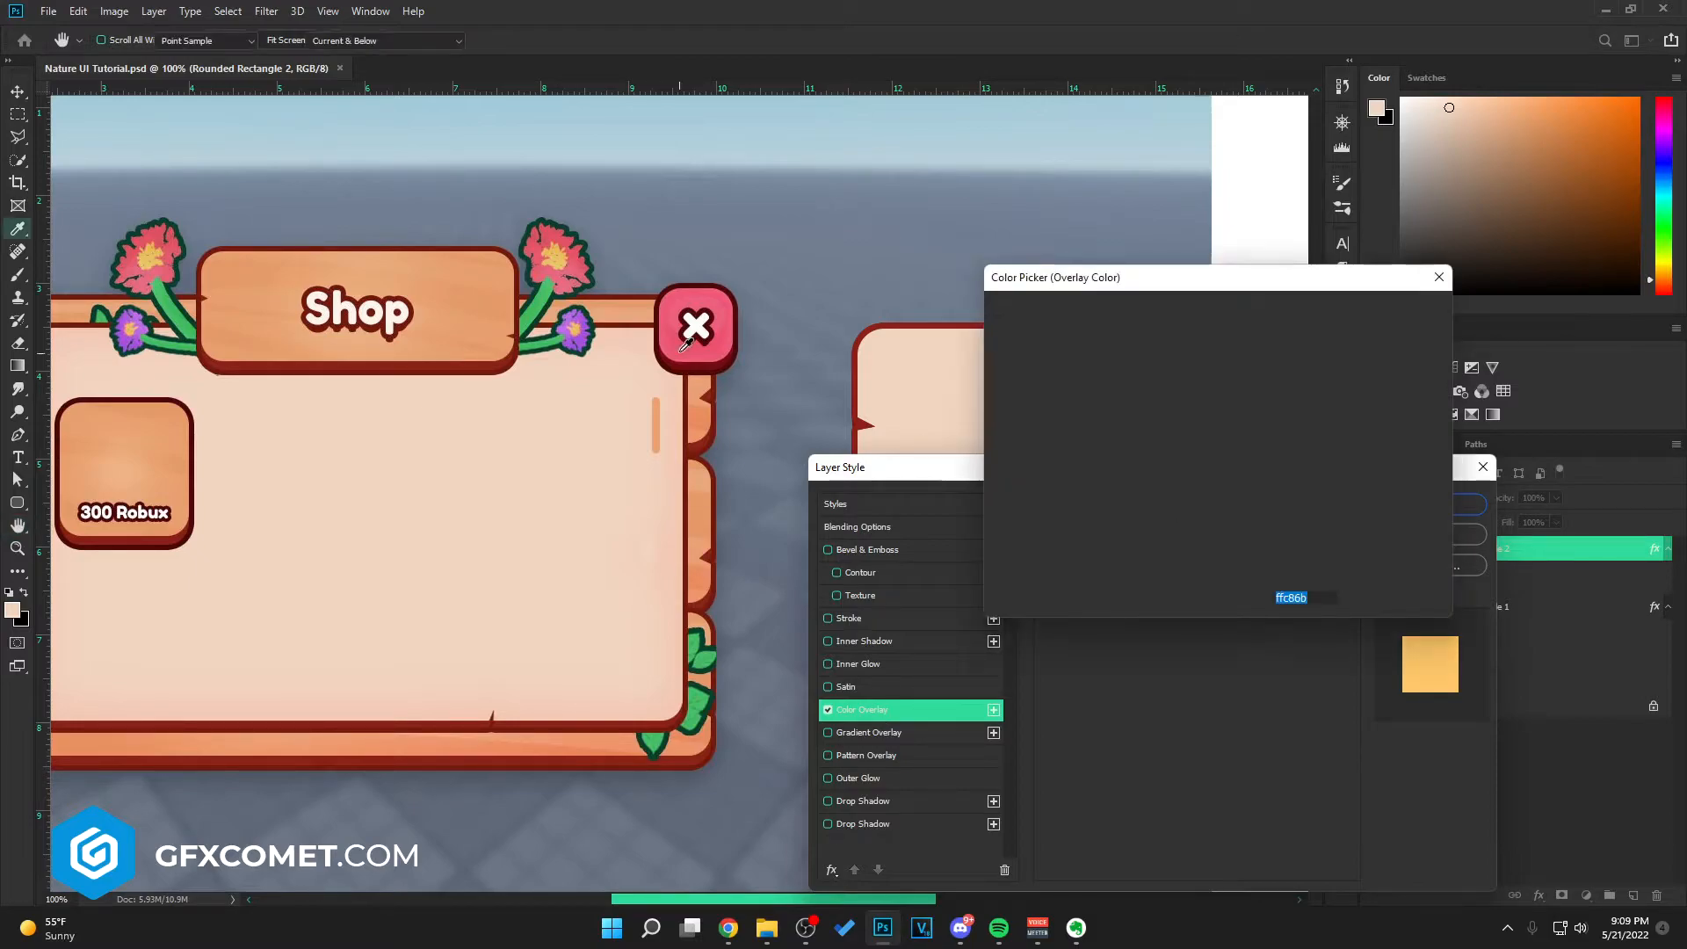
left_click(730, 305)
left_click(1391, 312)
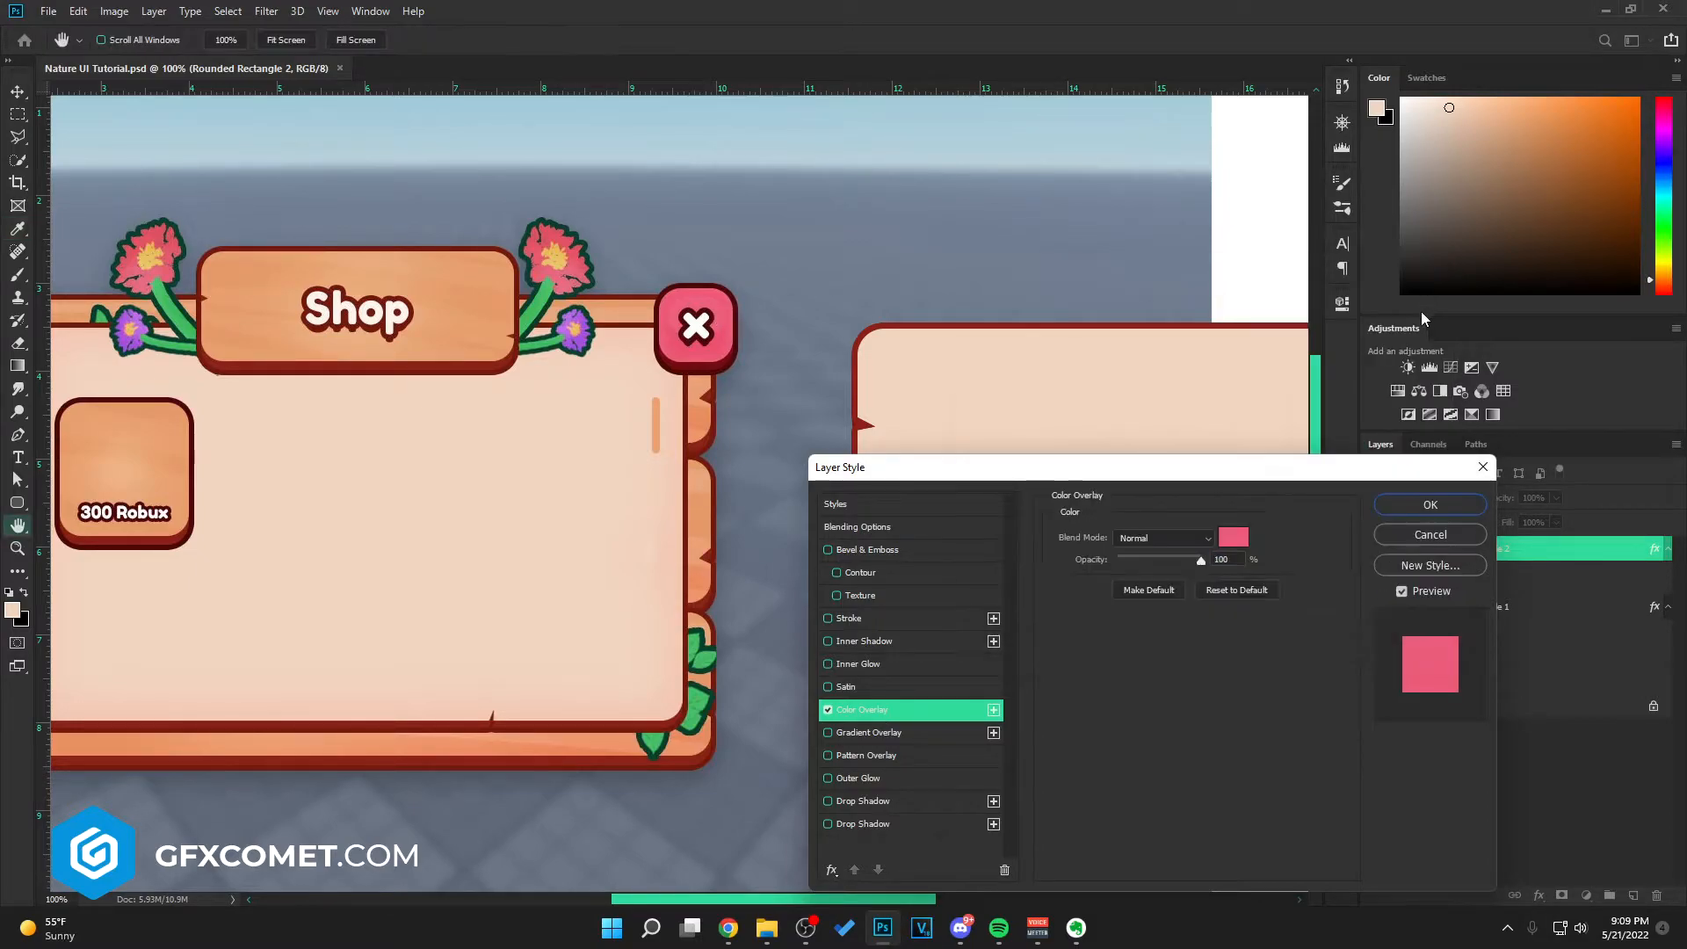
Step: Add a drop shadow to the pink square in dark red #710e13 sampled from the reference close button, reducing its size to 1 px
left_click_drag(878, 898, 936, 897)
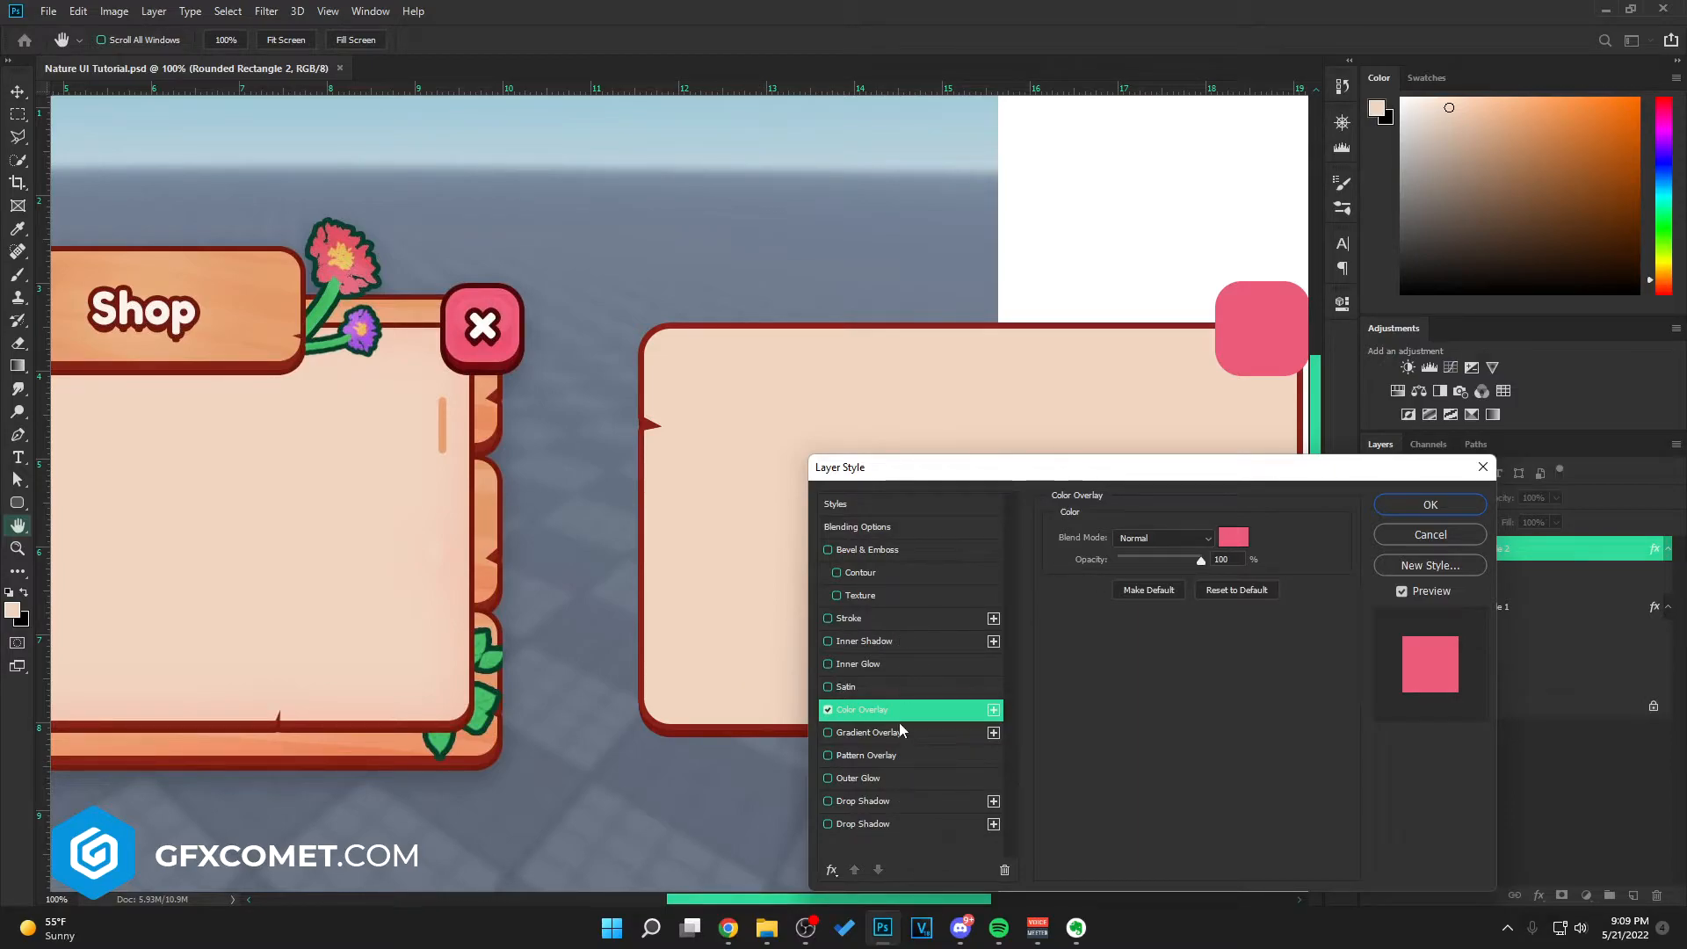
scroll(897, 807, "down", 2)
left_click(895, 802)
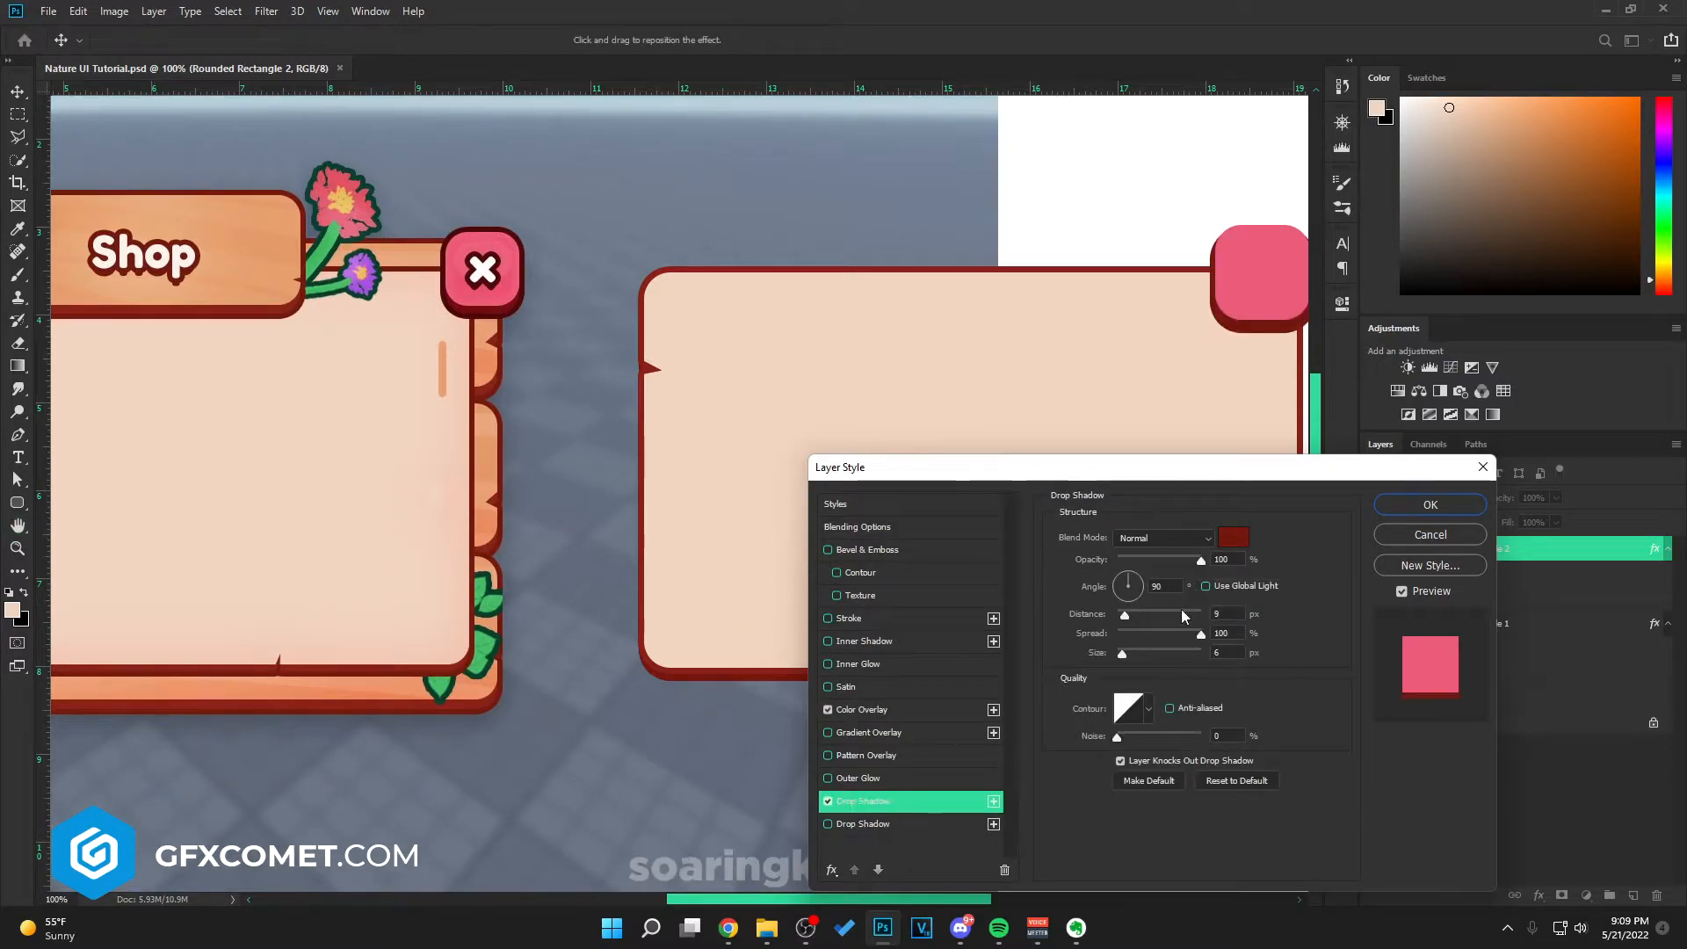
left_click(1230, 547)
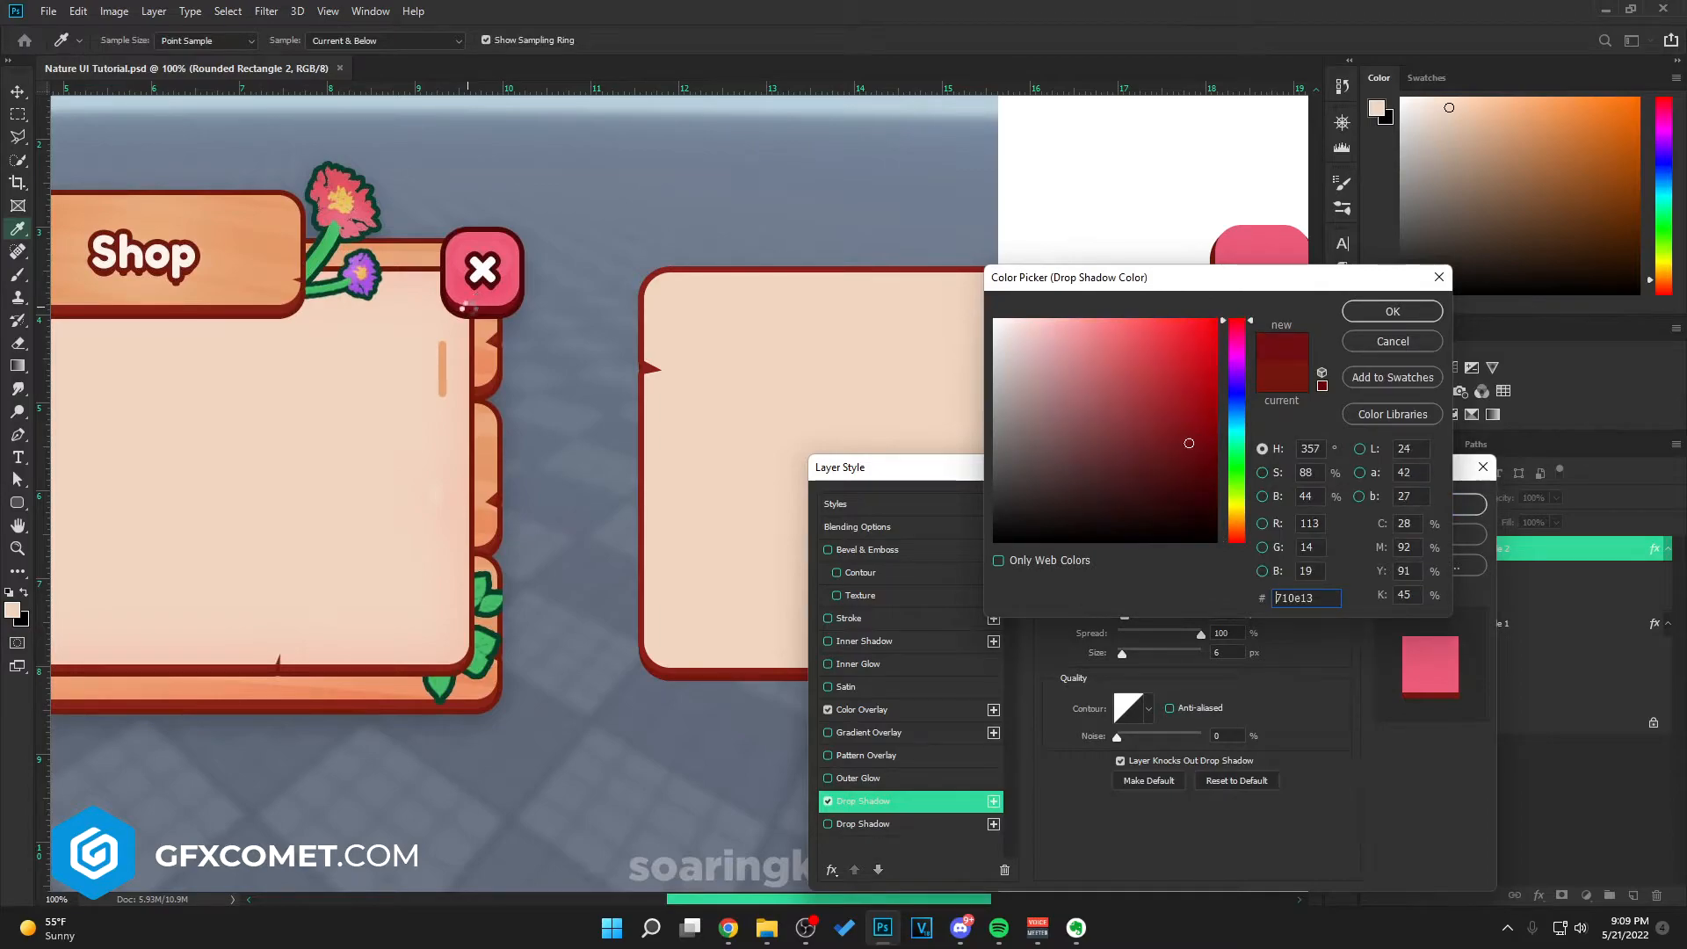
left_click(1393, 311)
left_click_drag(1123, 651, 1124, 616)
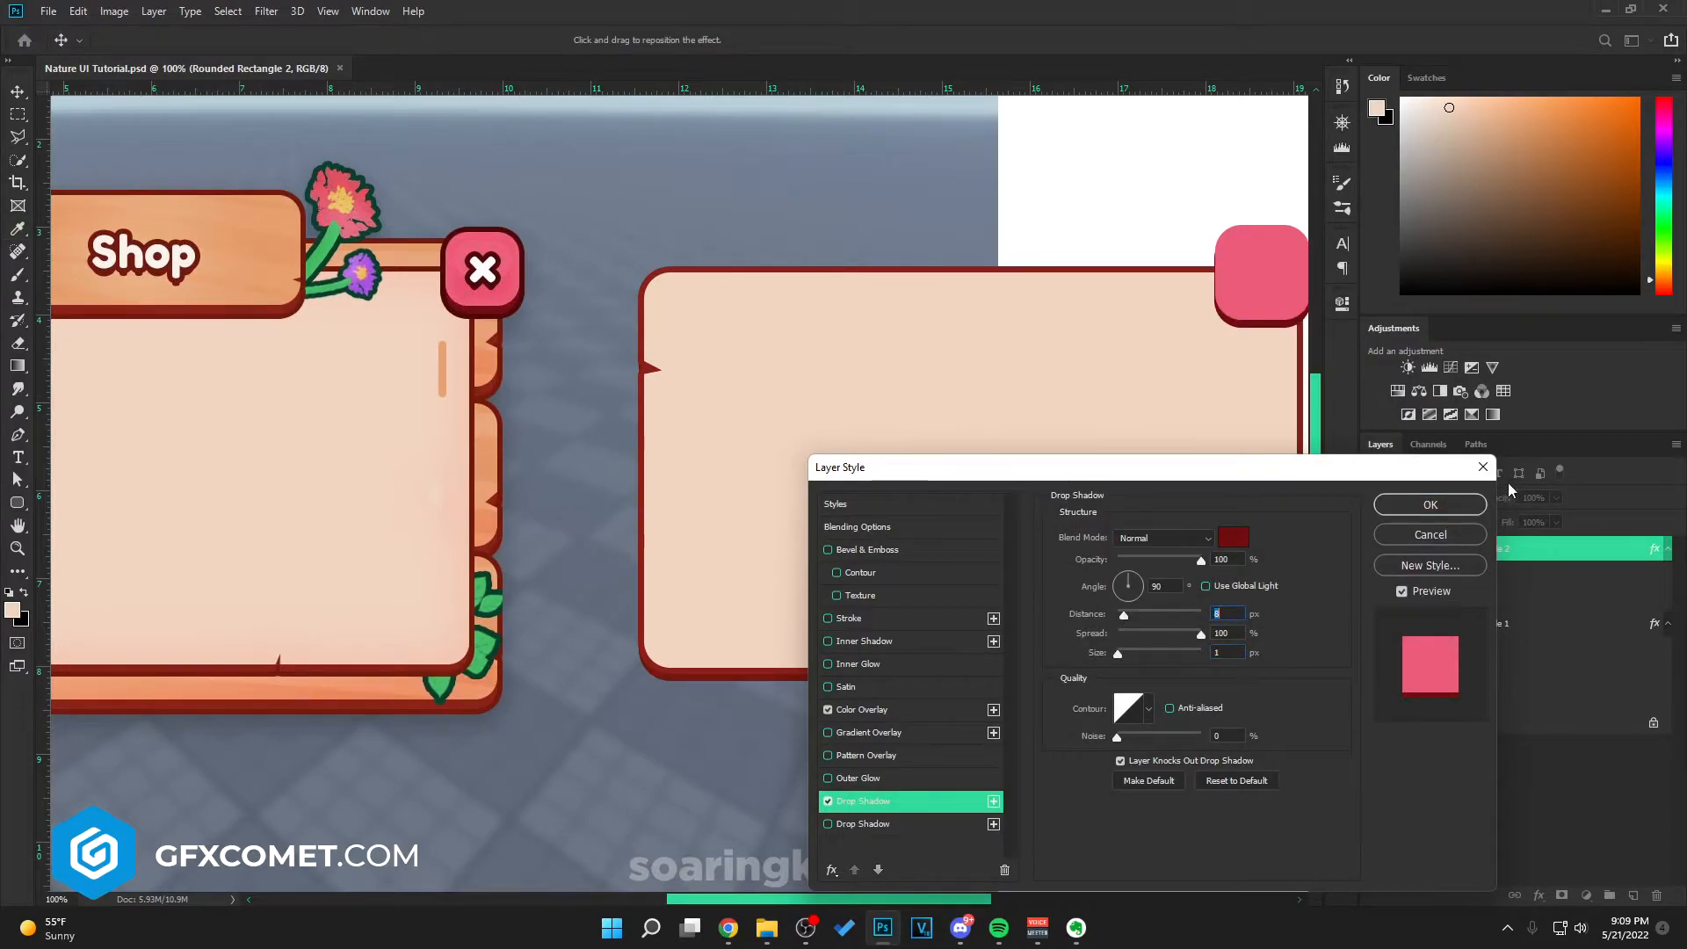
Step: Apply the pink square's effects and rasterize its layer style
left_click(1447, 508)
right_click(1540, 555)
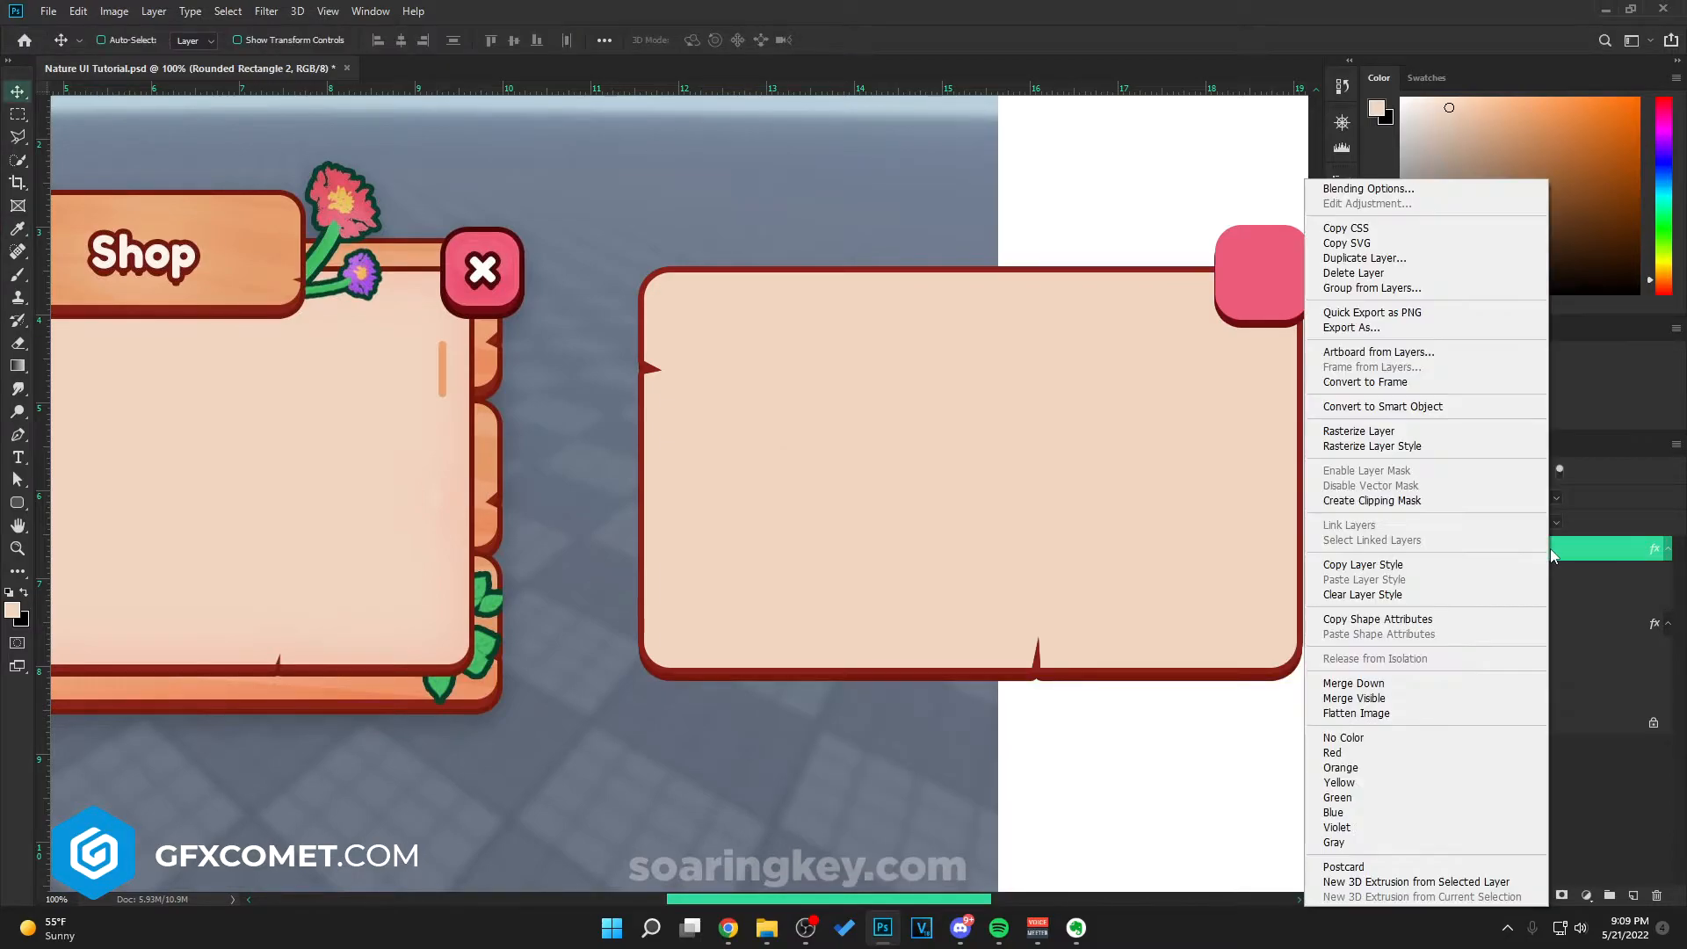
left_click(1394, 446)
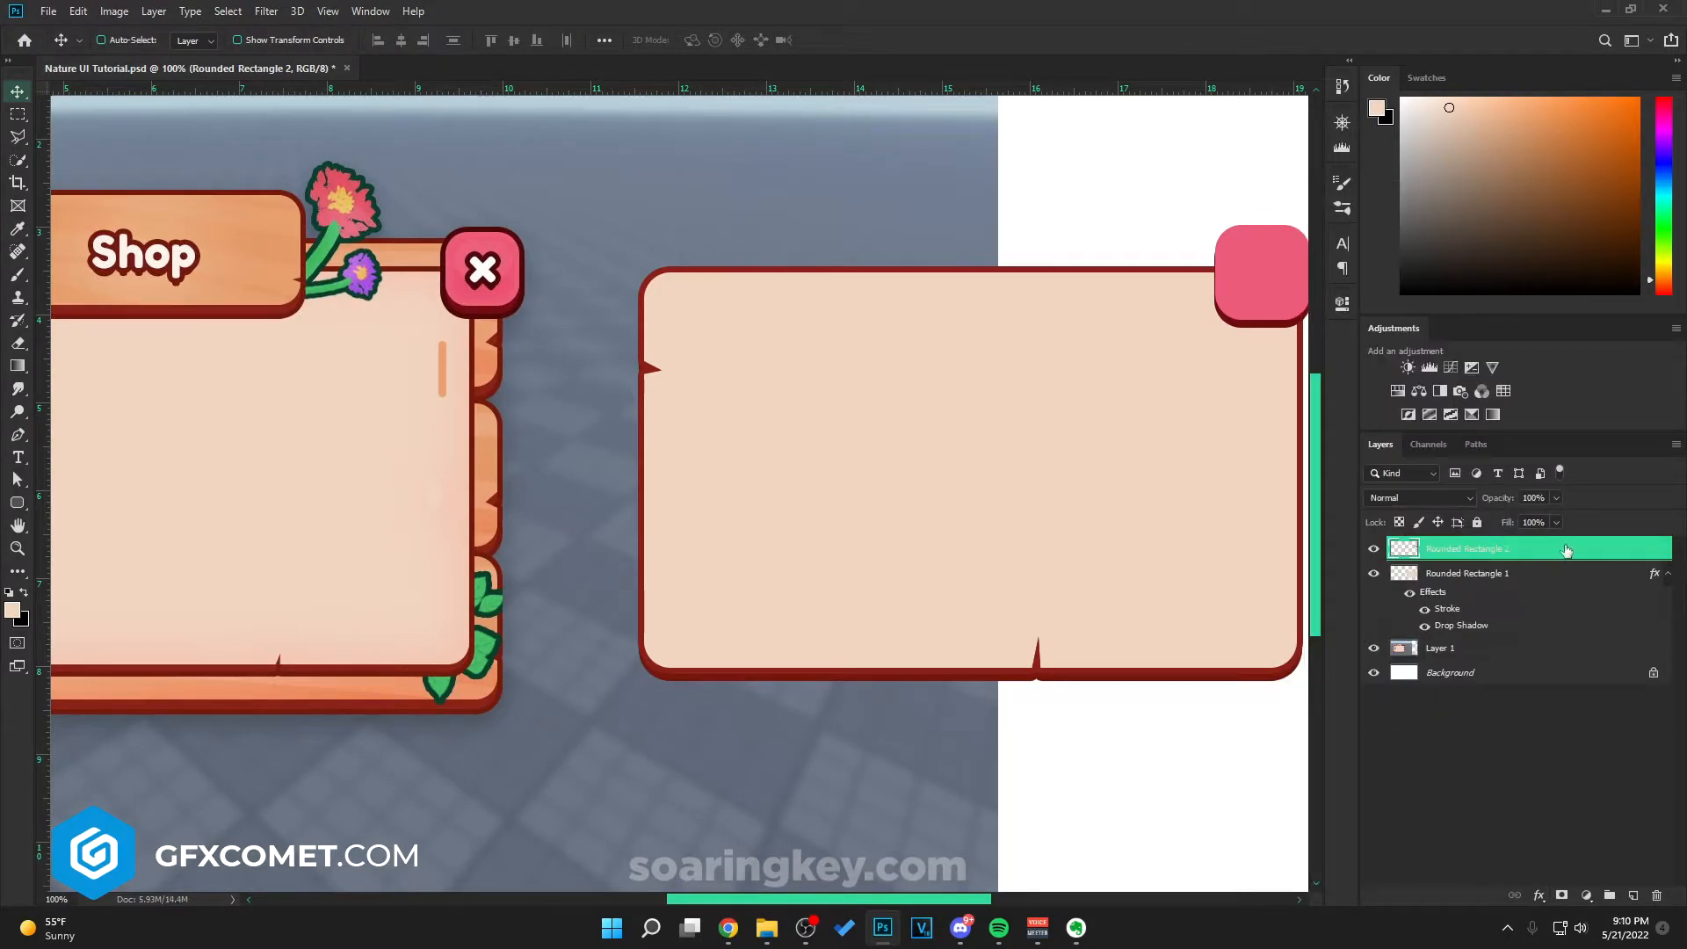
Step: Add a 6 px outside stroke to the pink square in the dark red #4e0806 sampled from the reference close button's outline
double_click(1567, 549)
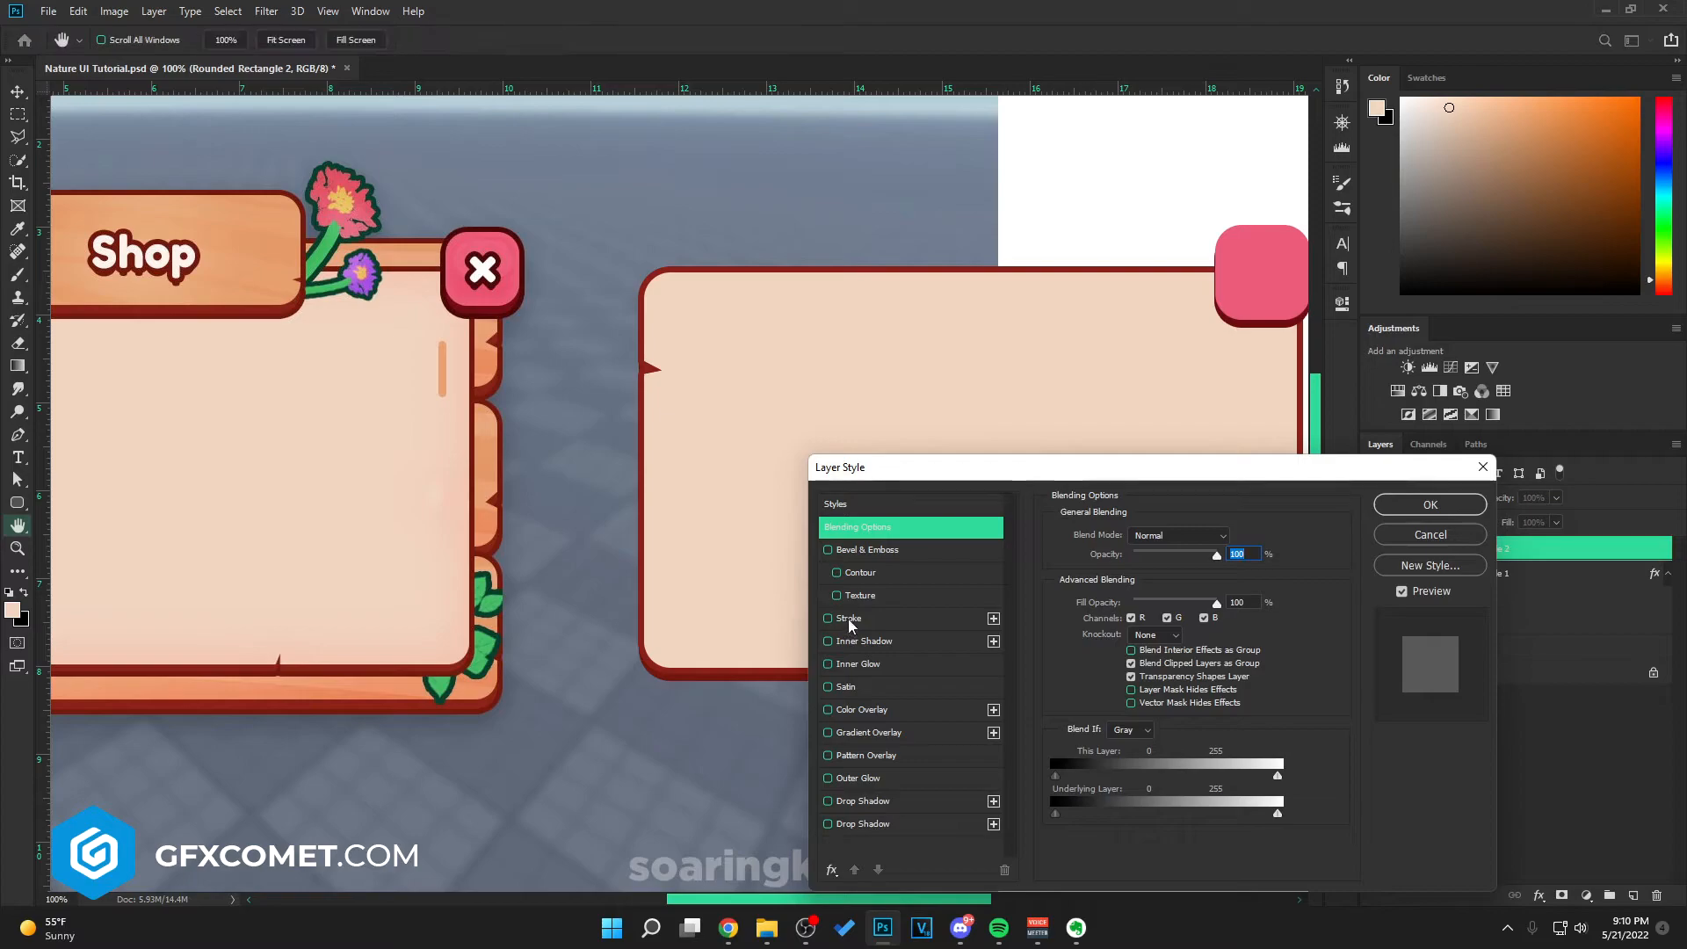
left_click(849, 620)
left_click(1094, 661)
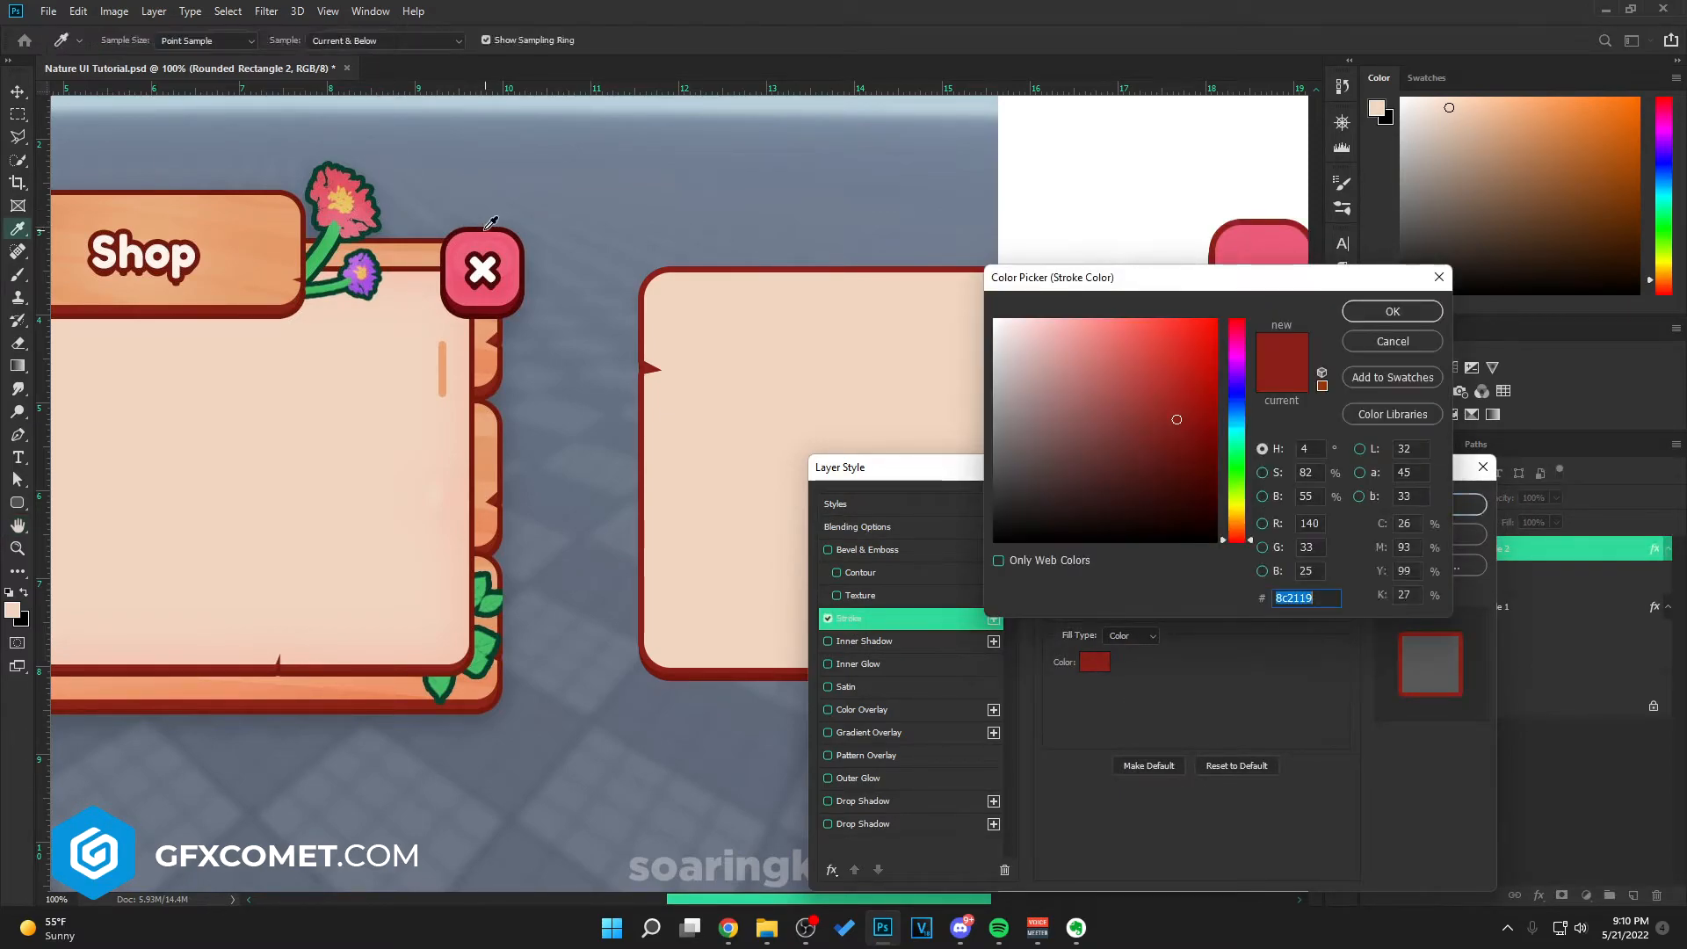
left_click(491, 220)
left_click_drag(1365, 279, 1236, 501)
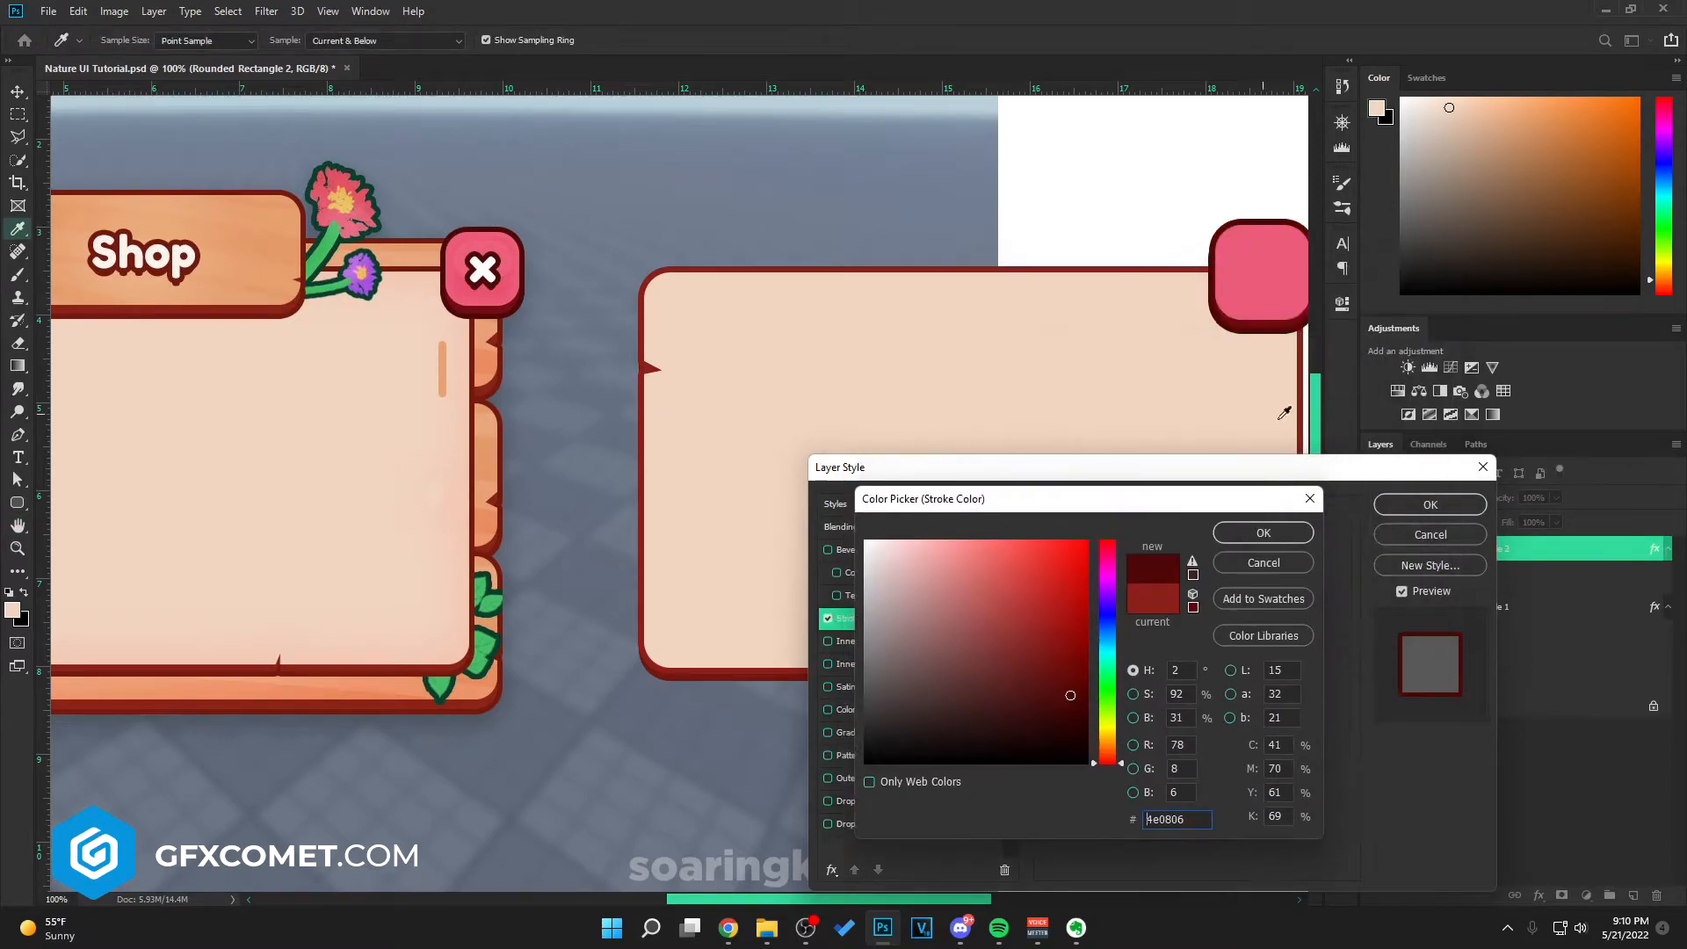
left_click(1263, 532)
left_click_drag(1127, 536, 1125, 538)
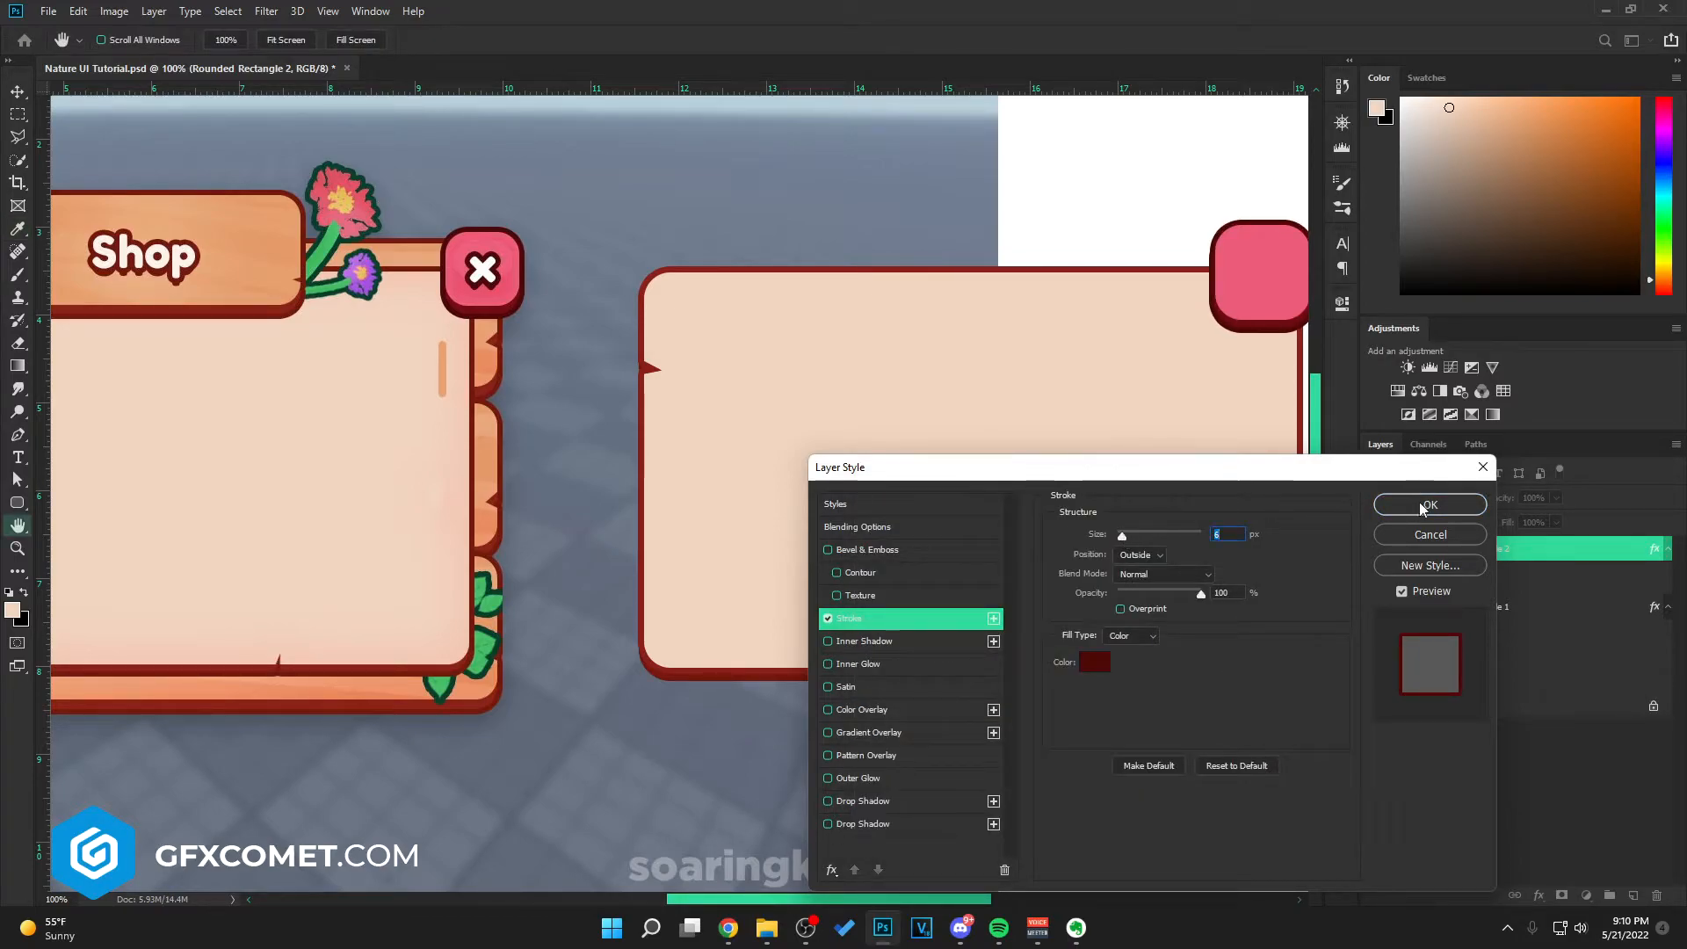
key("Return")
Step: Collapse the pink square's effects list and move the beige panel and pink square together leftward, closer to the reference shop
key("ctrl+minus")
key("v")
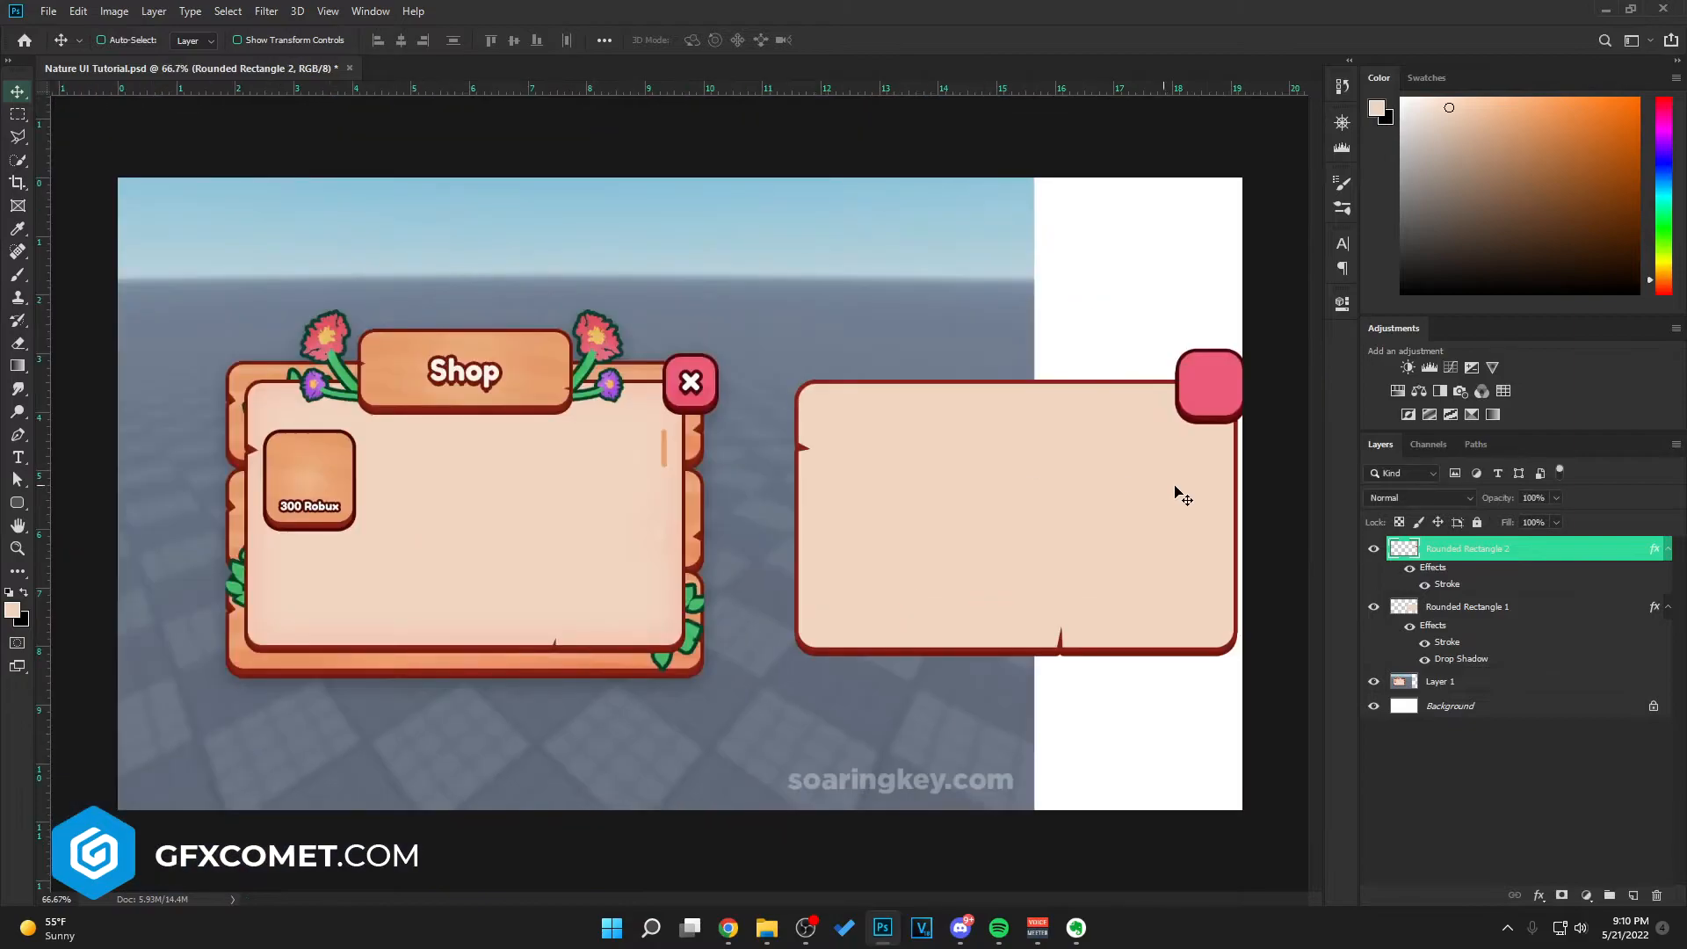
left_click(1667, 550)
left_click(1529, 580, "shift")
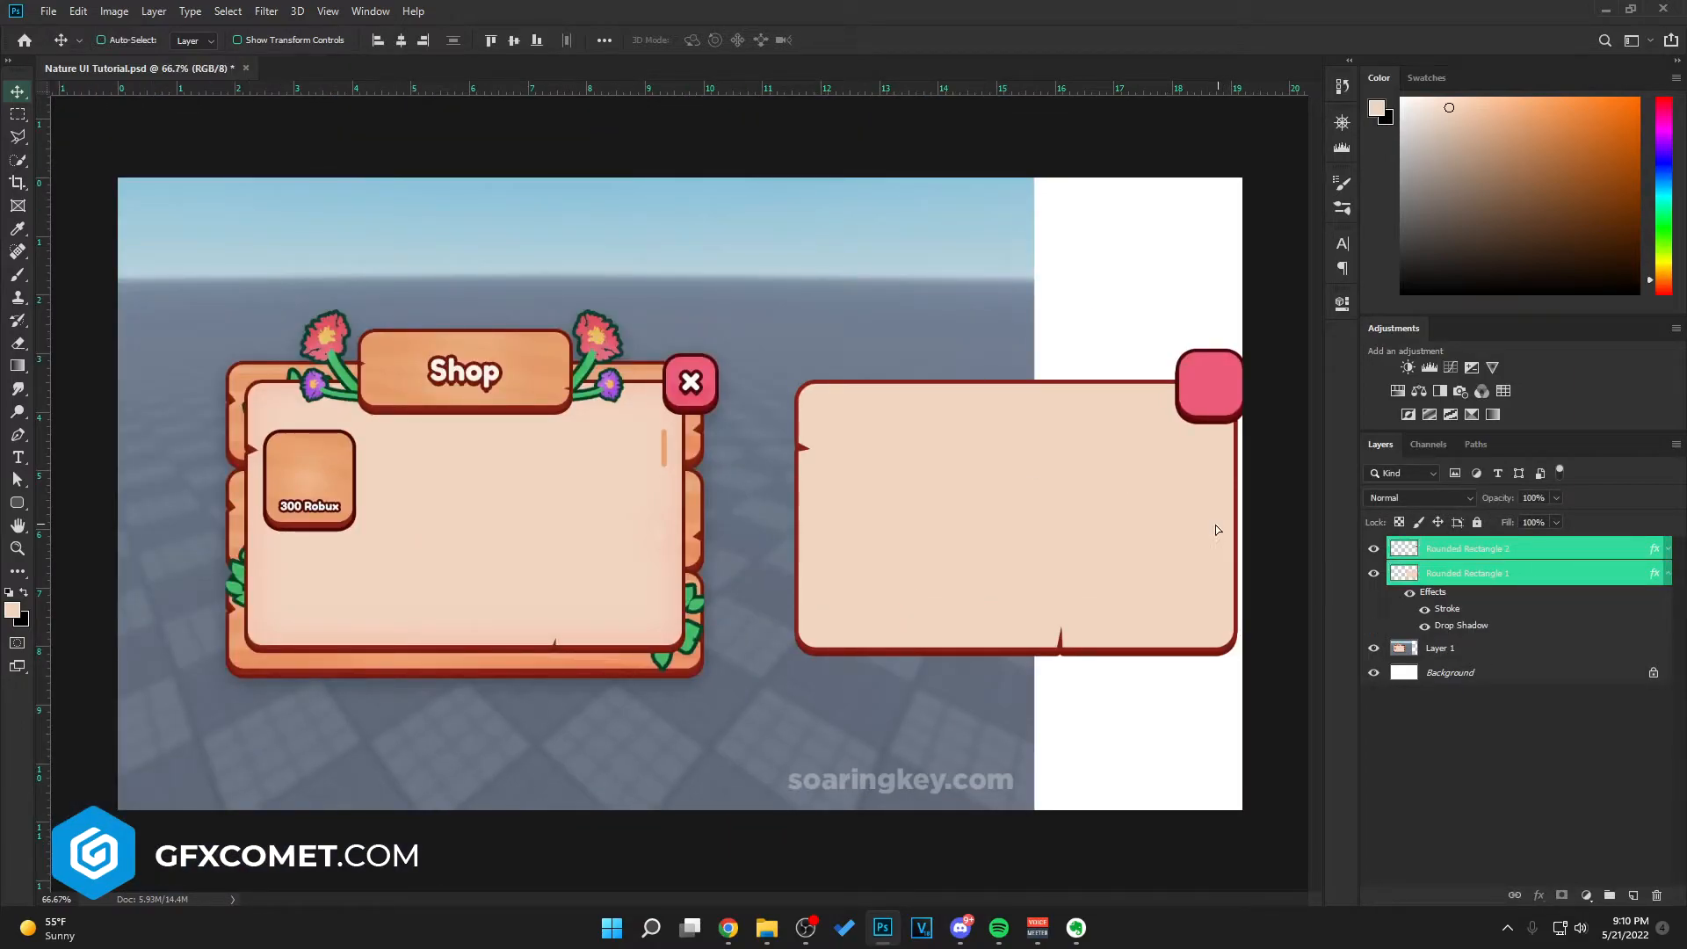
left_click_drag(1223, 529, 1167, 526)
Step: Shift the pink square slightly right over the beige panel's upper-right corner and save the document
left_click(1461, 549)
left_click_drag(1111, 467, 1134, 461)
key("Down")
key("Right")
key("ctrl+s")
Step: On a new layer, draw a rounded rectangle about 806 × 164 px over the reference's top wooden plank and move it straight down
key("ctrl+plus")
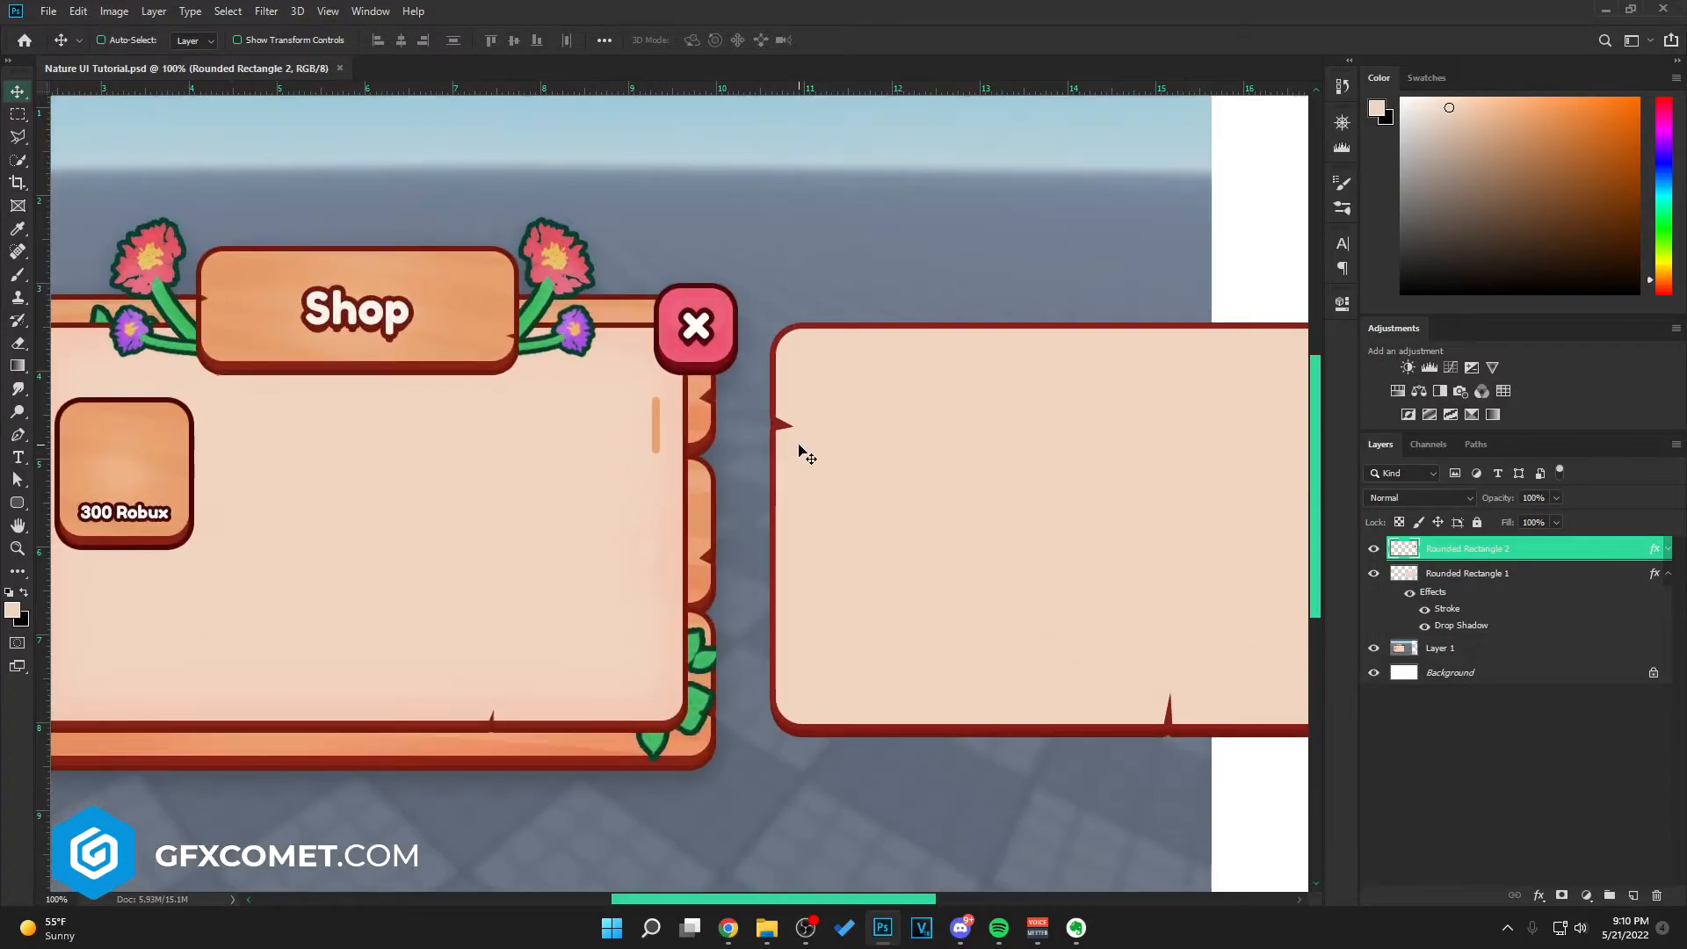
key("space")
left_click_drag(466, 464, 911, 446)
left_click_drag(498, 313, 342, 330)
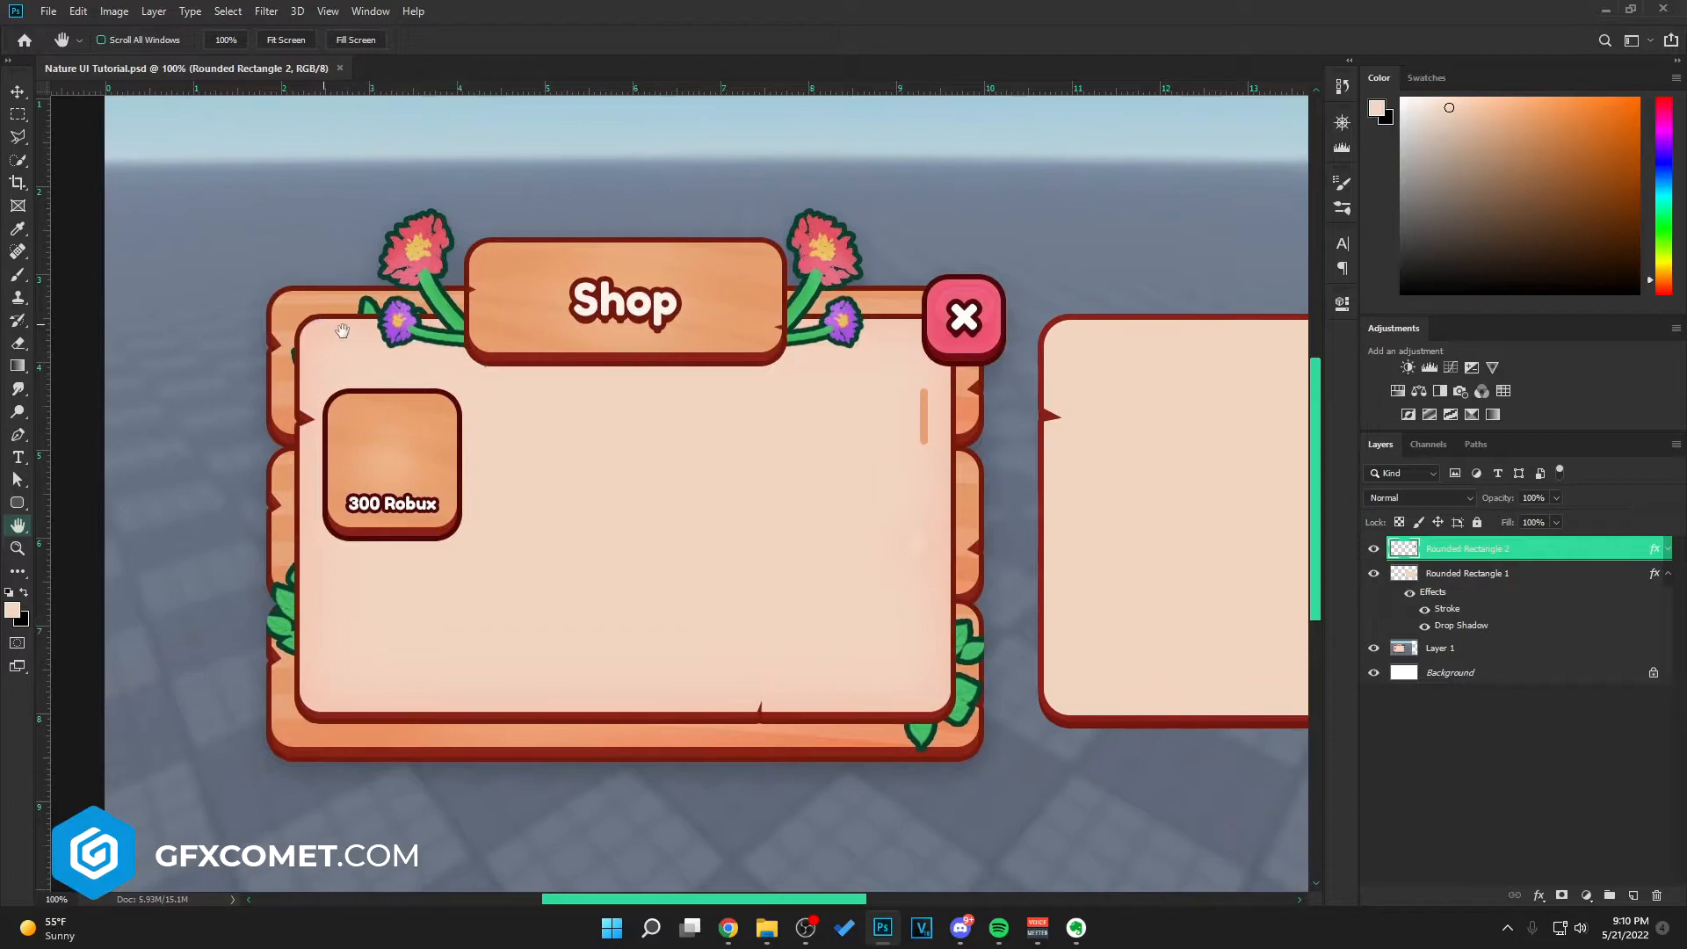
left_click(1632, 895)
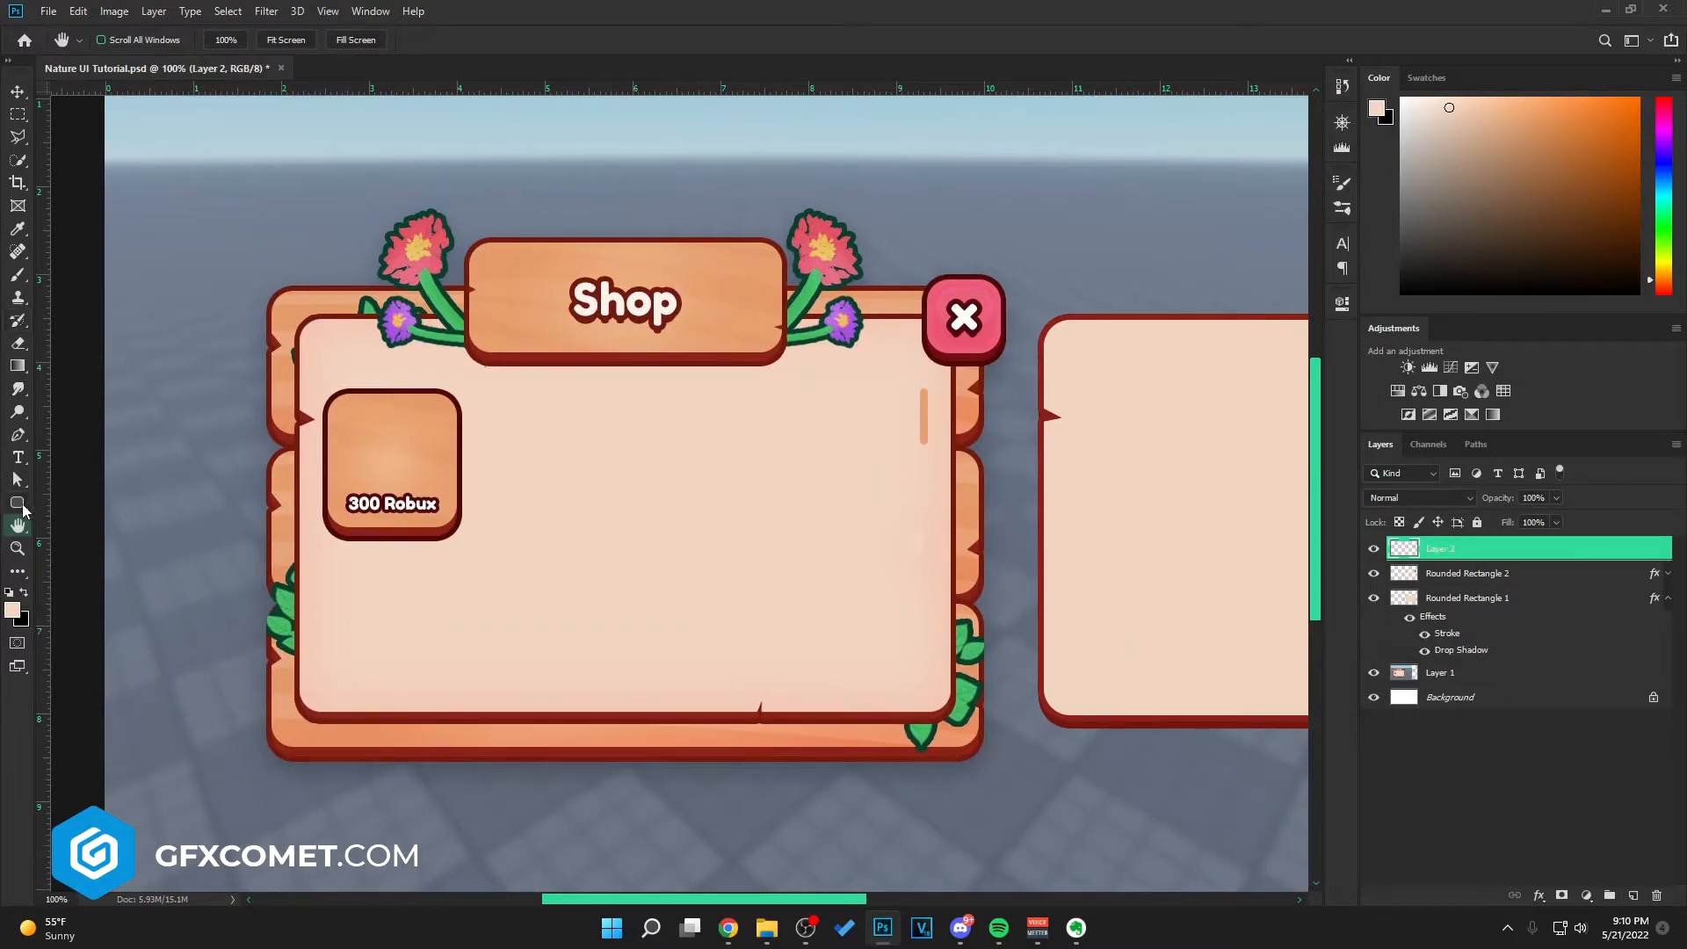
left_click(21, 505)
left_click_drag(279, 299, 981, 436)
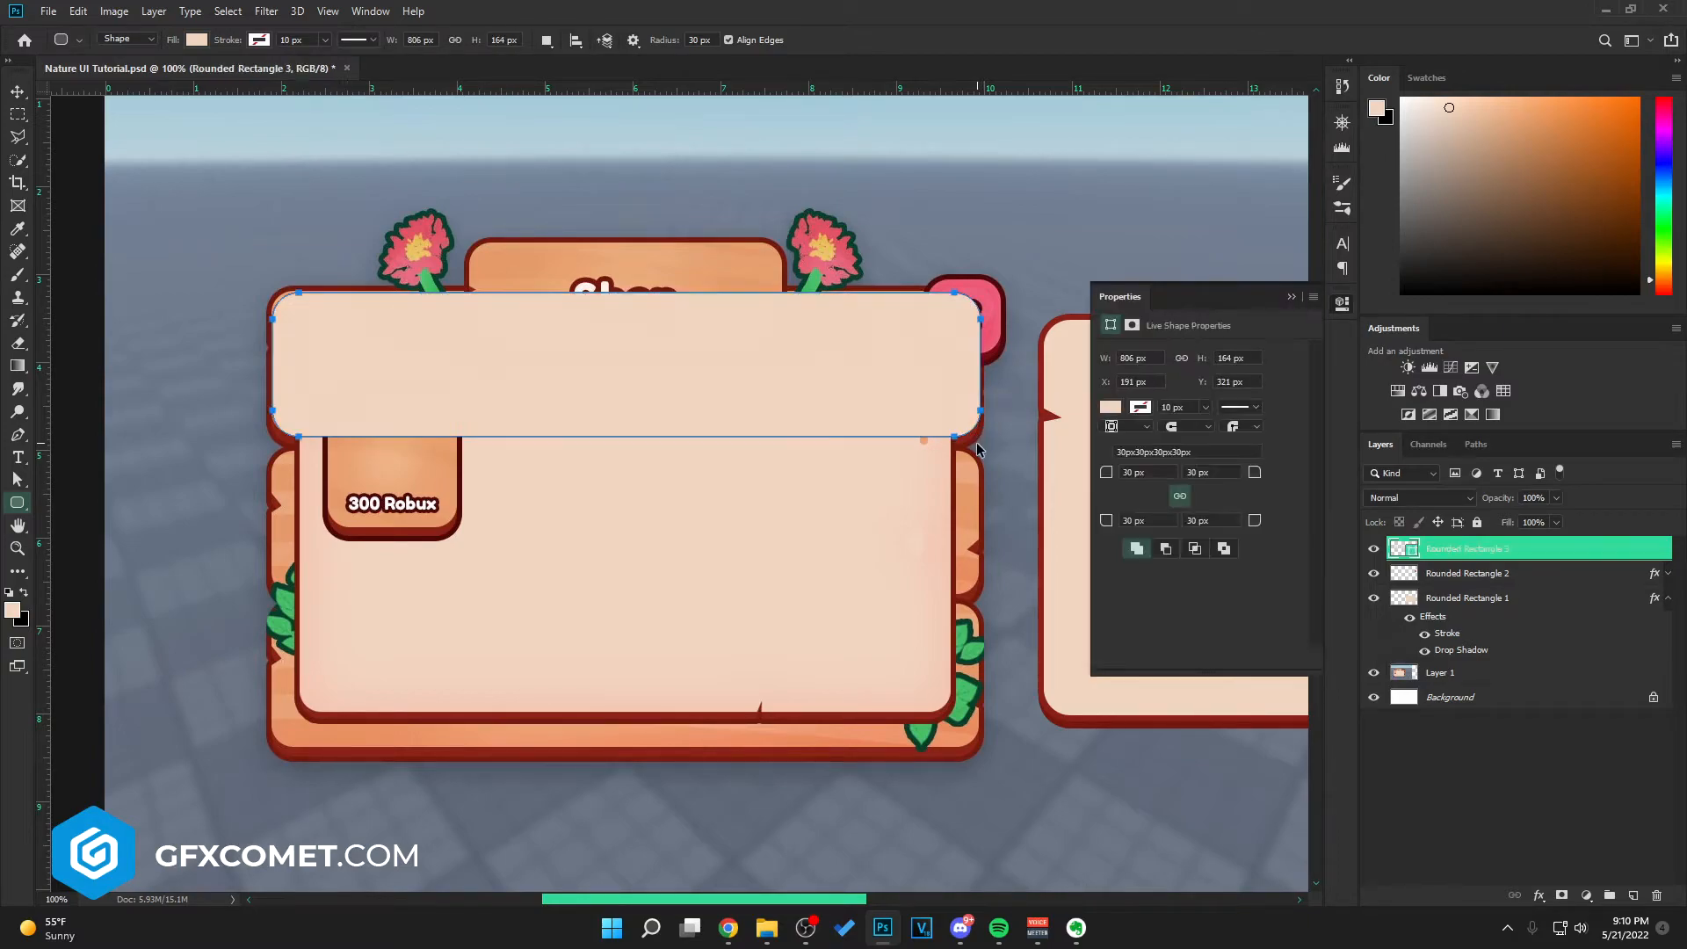
key("v")
left_click_drag(888, 369, 888, 598)
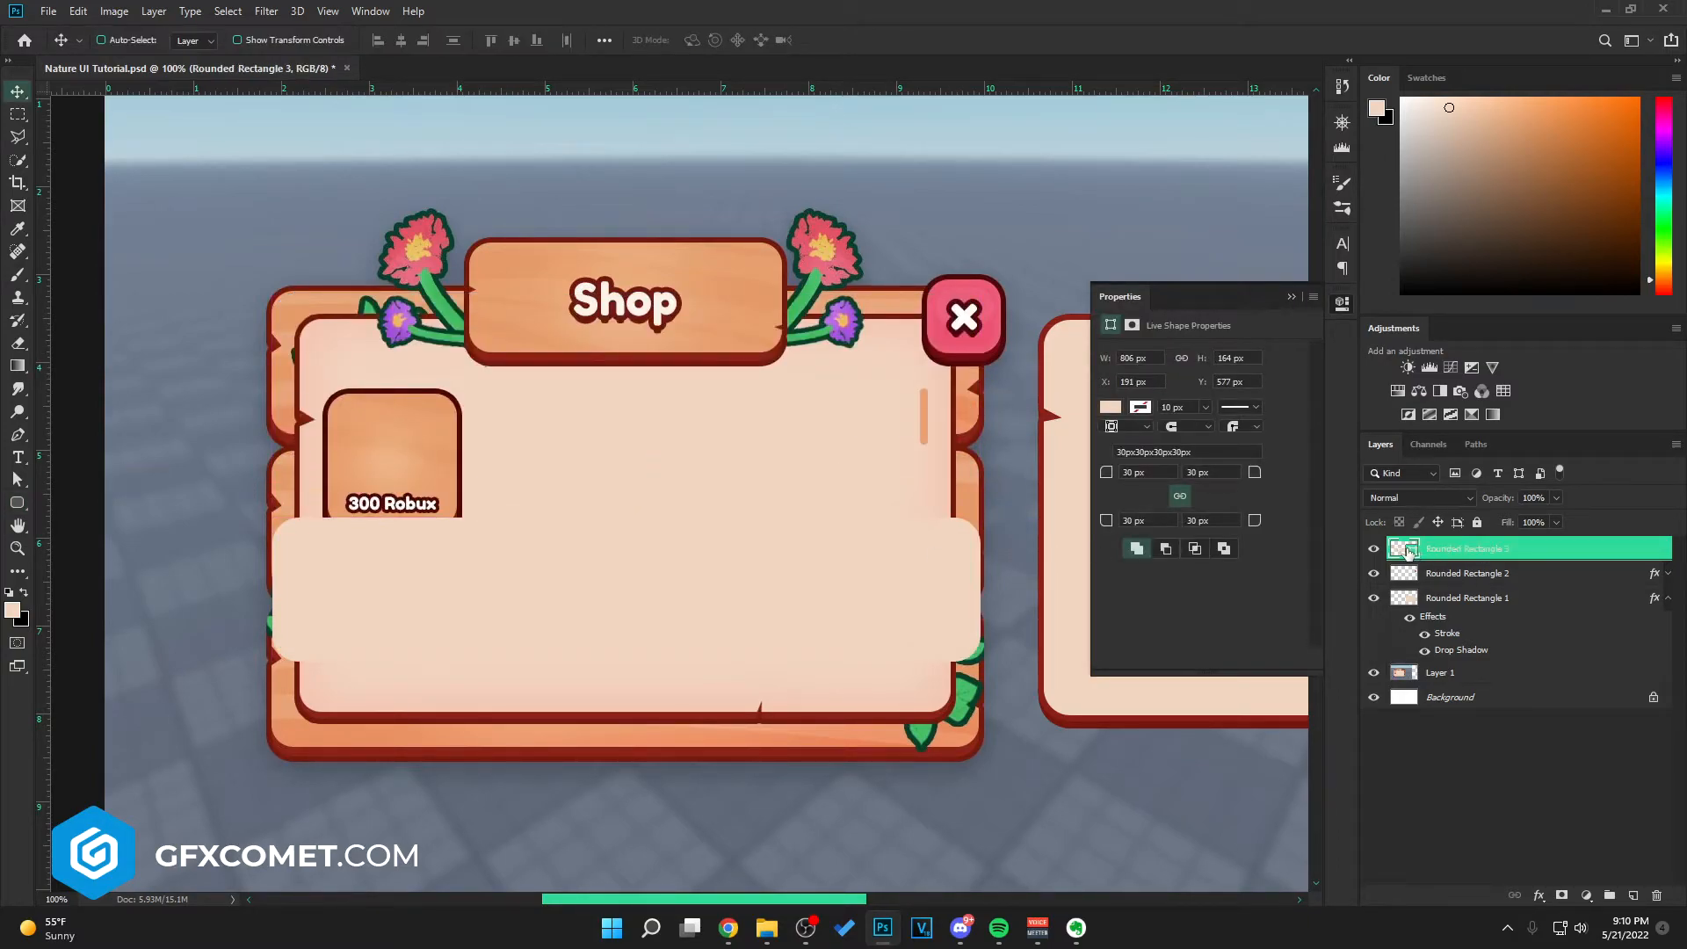
Step: Fill the new rounded rectangle with the orange #e7a87d sampled from the reference wood and rasterize the layer
double_click(1404, 549)
left_click(327, 292)
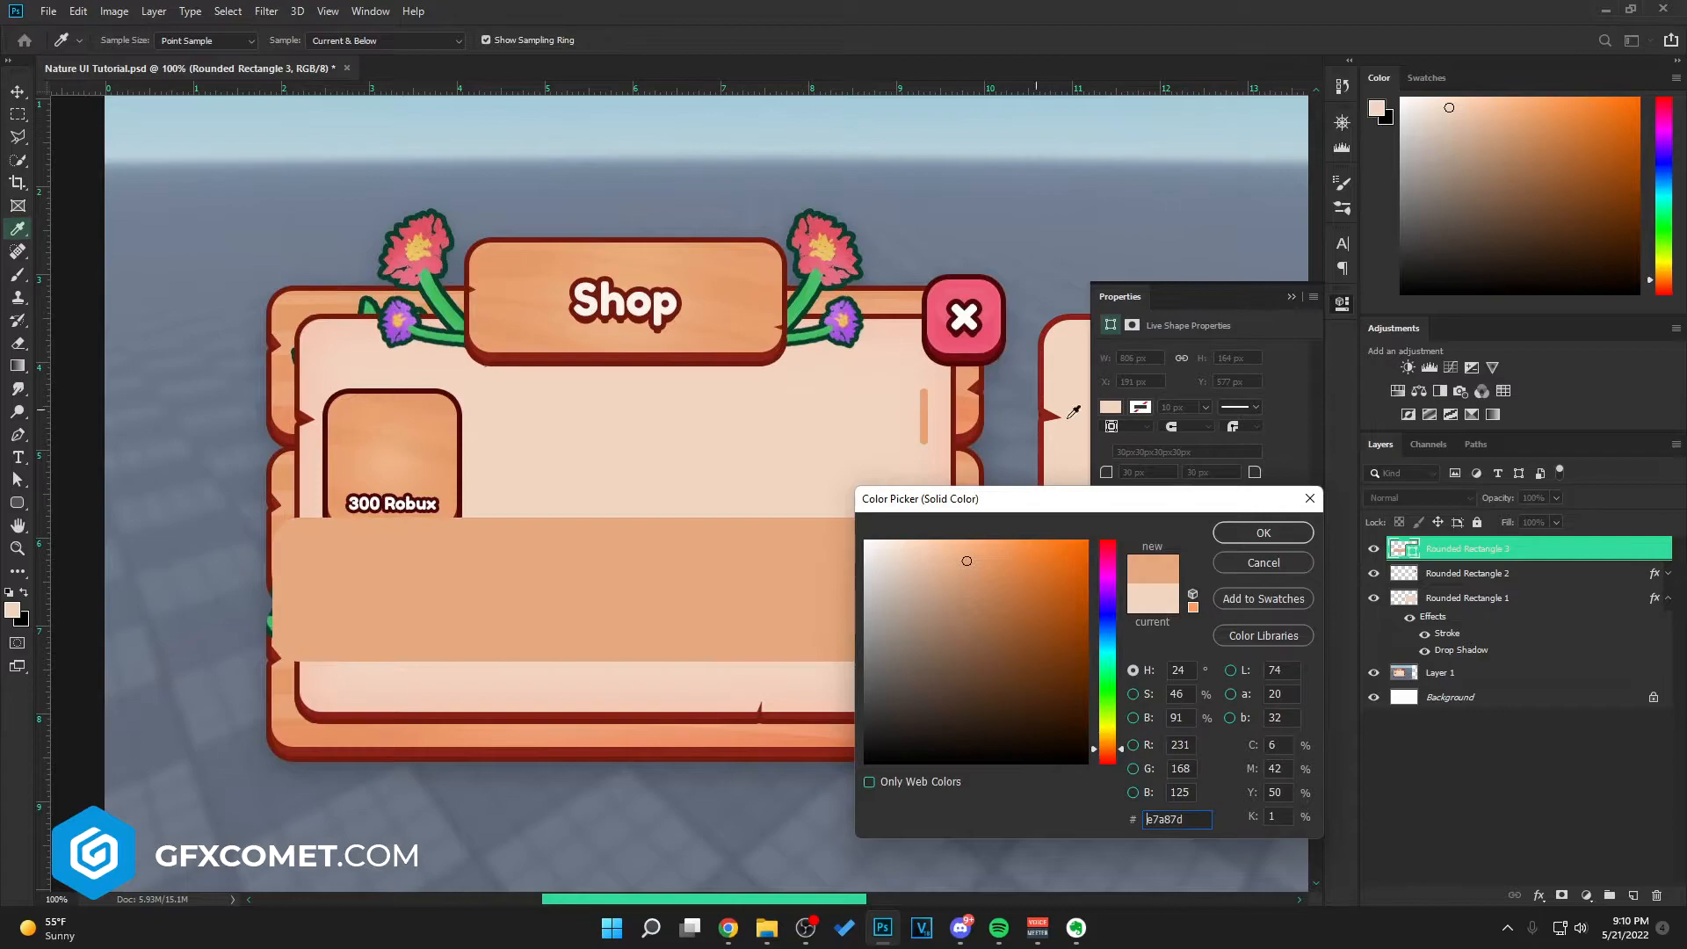
left_click(1303, 538)
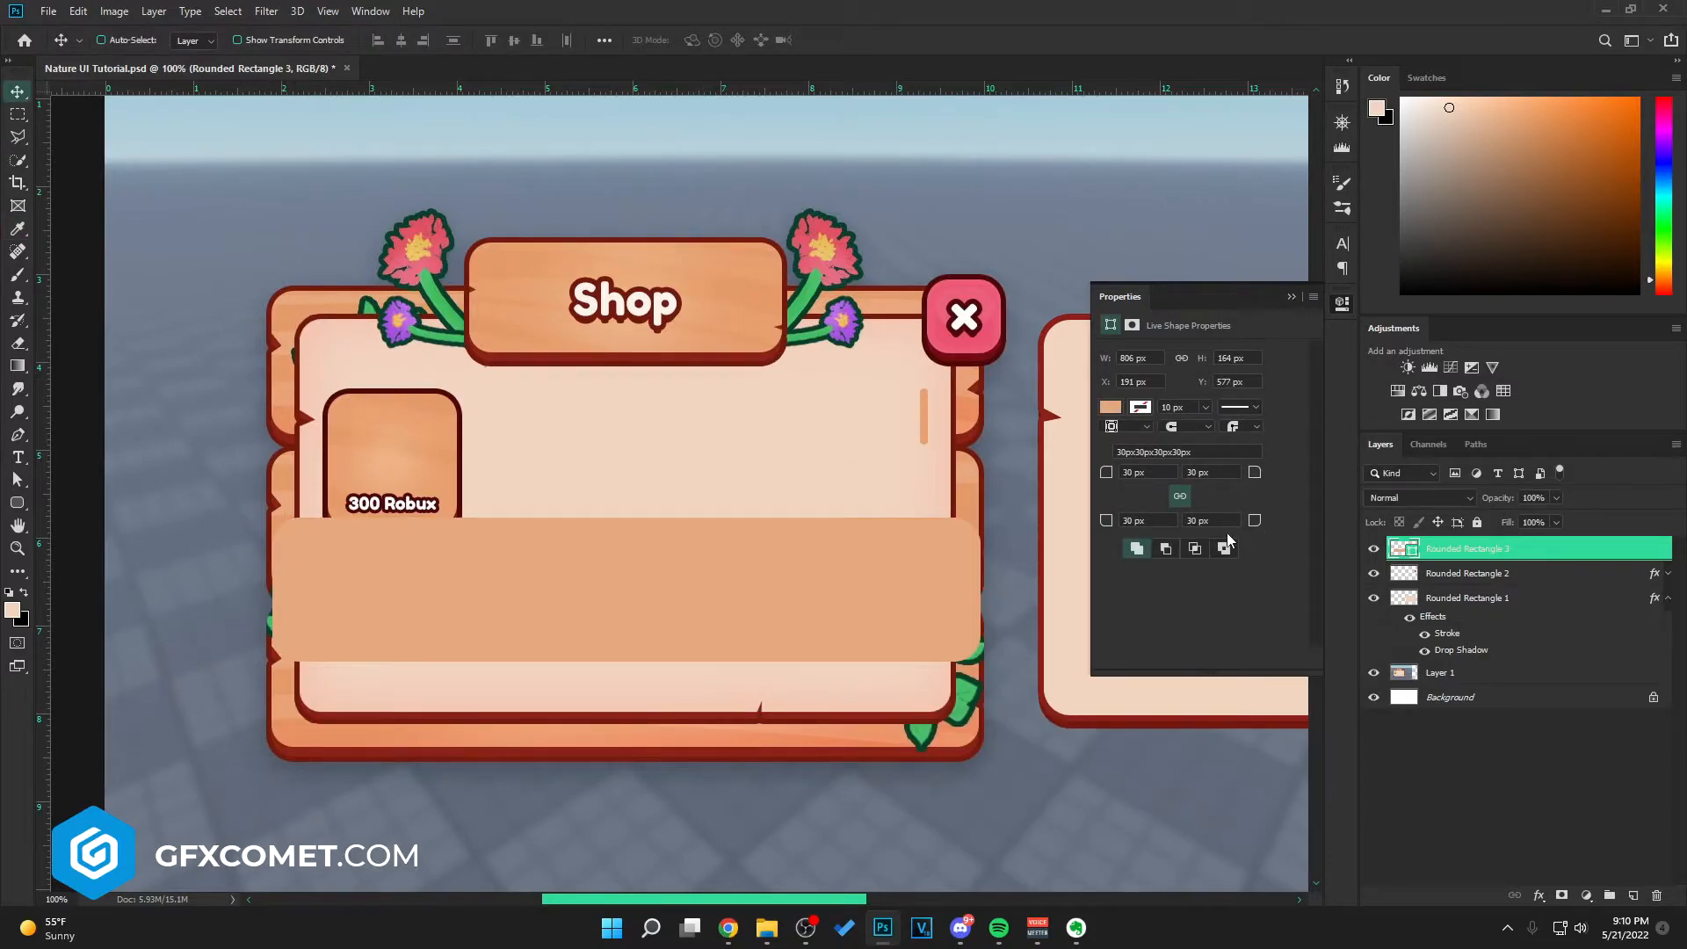
right_click(1525, 549)
left_click(1330, 439)
Step: Cut a small triangular notch into the orange plank's left edge and move the plank below the reference shop panel
left_click(24, 139)
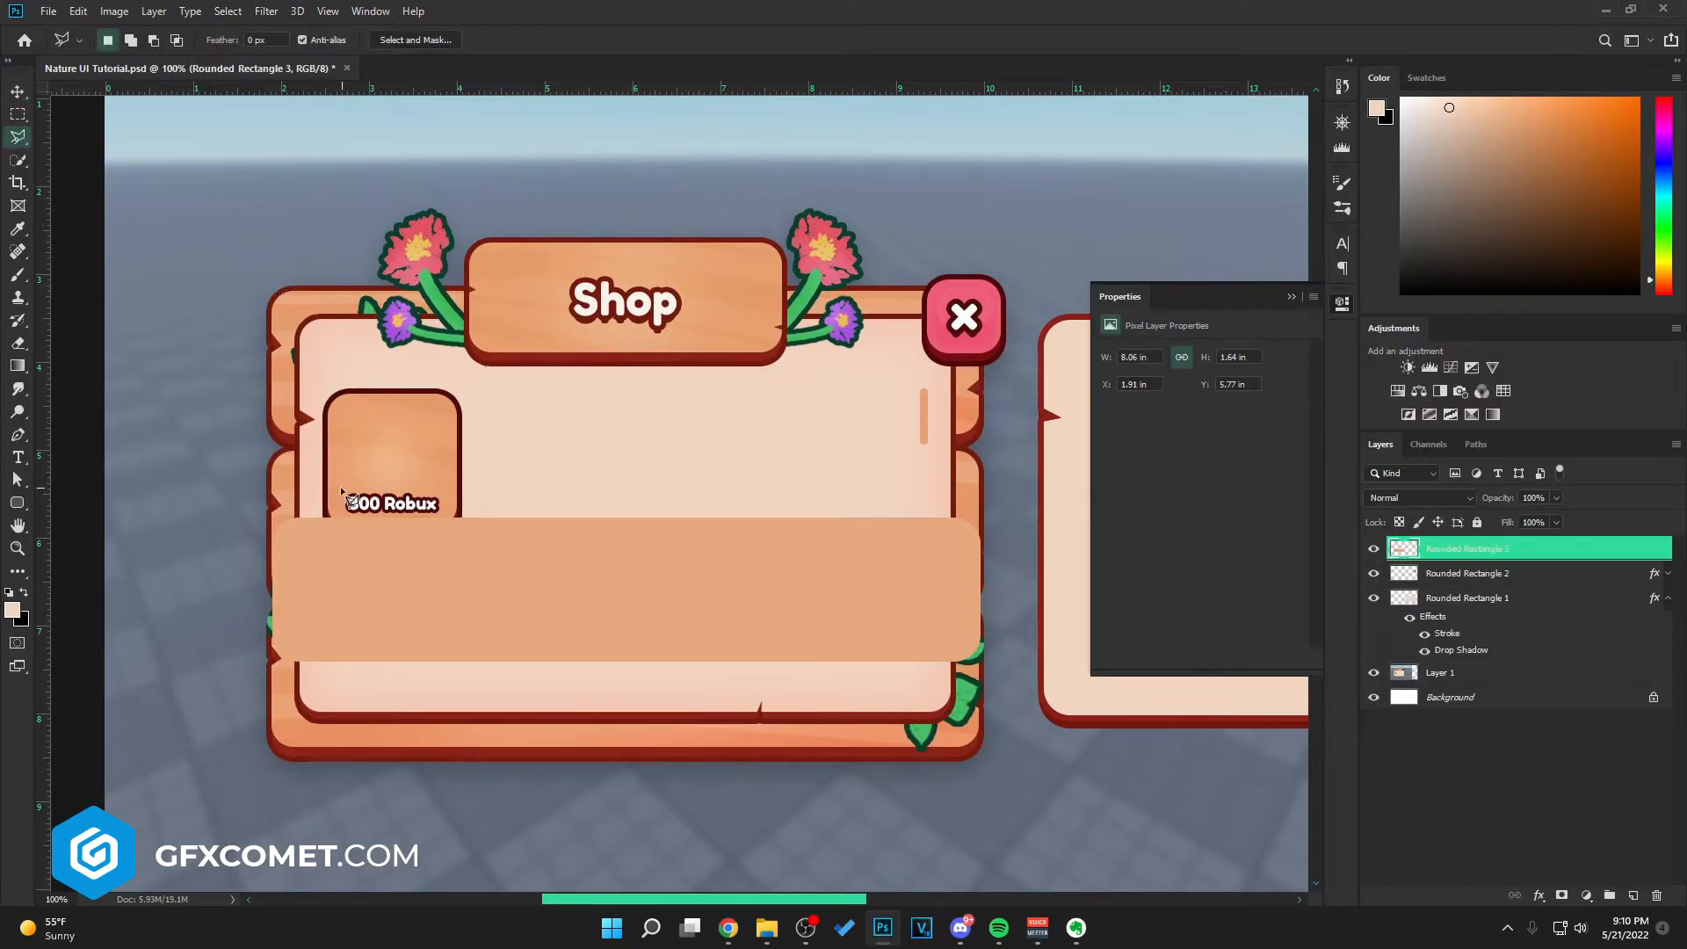
left_click(241, 565)
left_click(267, 545)
key("v")
left_click_drag(830, 559, 758, 767)
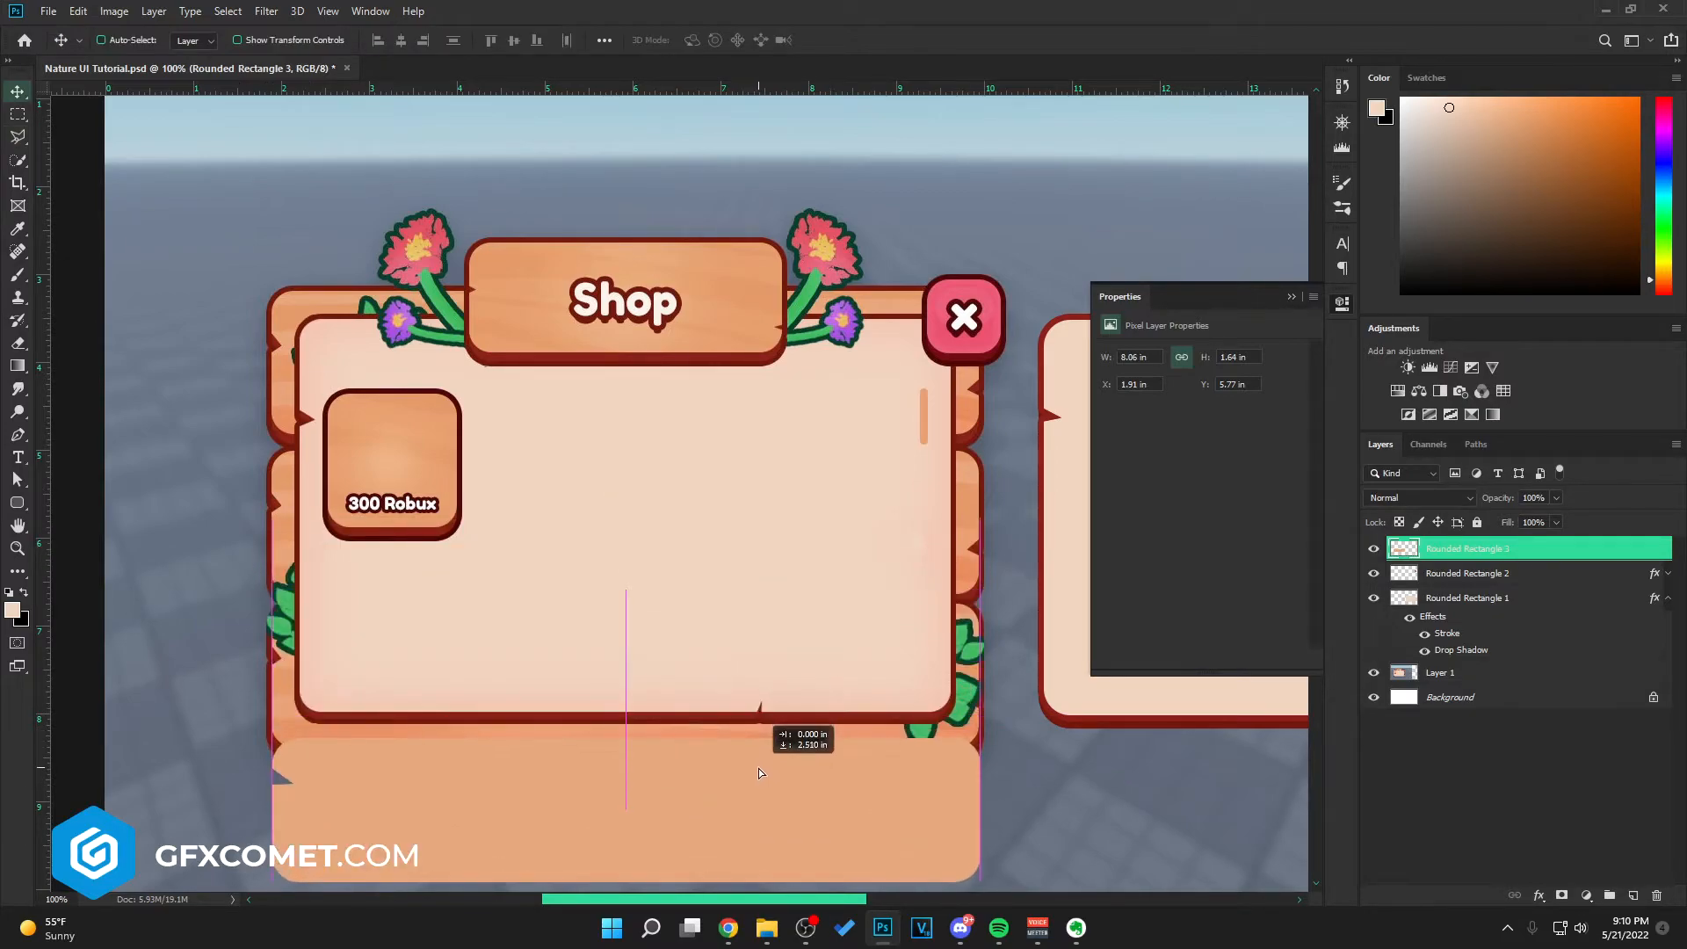
scroll(761, 705, "down", 3)
scroll(761, 705, "down", 1)
mouse_move(761, 705)
left_mouse_down()
mouse_move(782, 698)
mouse_move(783, 719)
left_mouse_up()
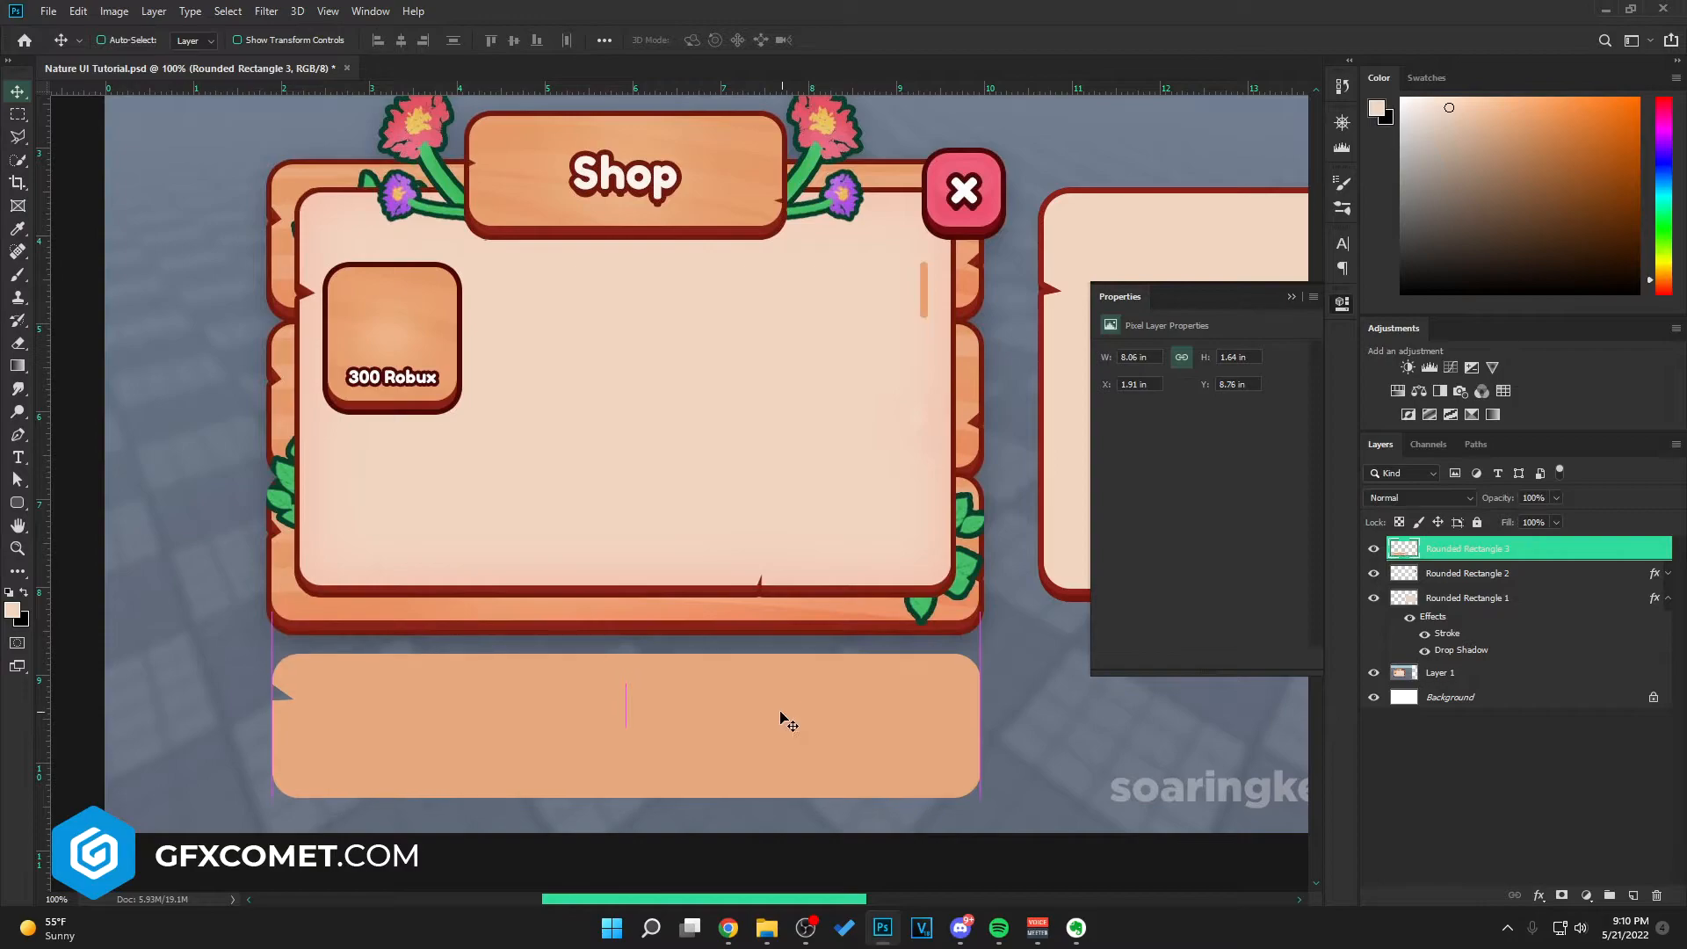
Step: Cut a small triangular notch into the lower part of the orange plank's right edge
left_click(18, 136)
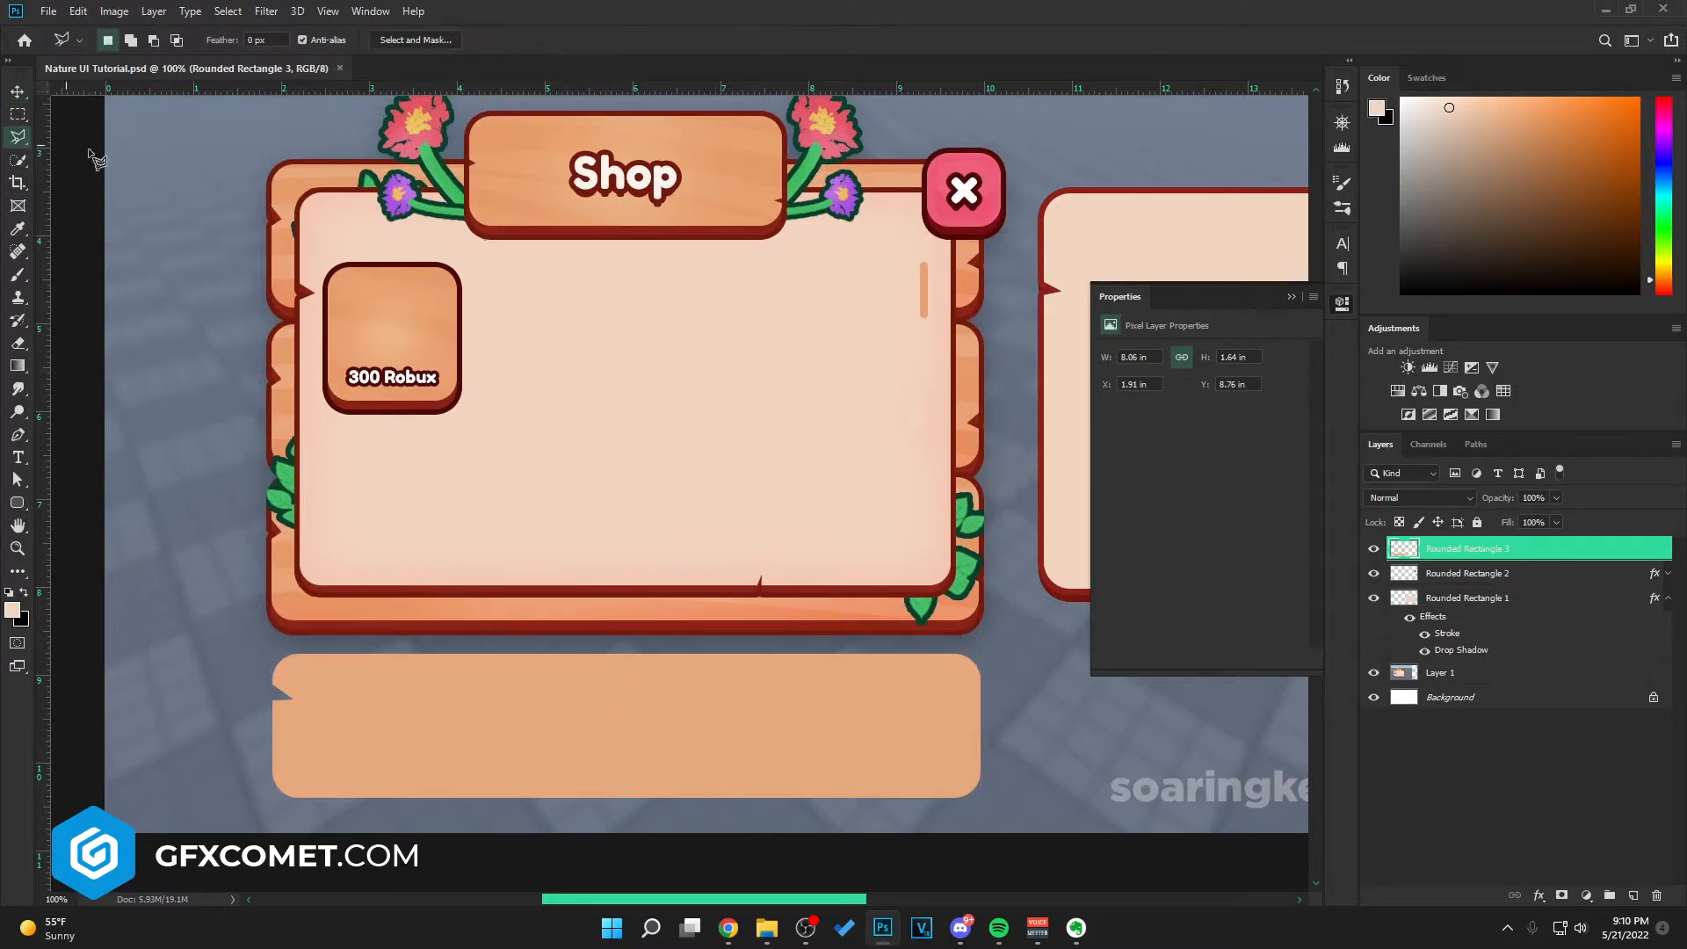
left_click(991, 728)
left_click(962, 746)
left_click(992, 757)
left_click(991, 728)
key("Delete")
key("ctrl+d")
key("v")
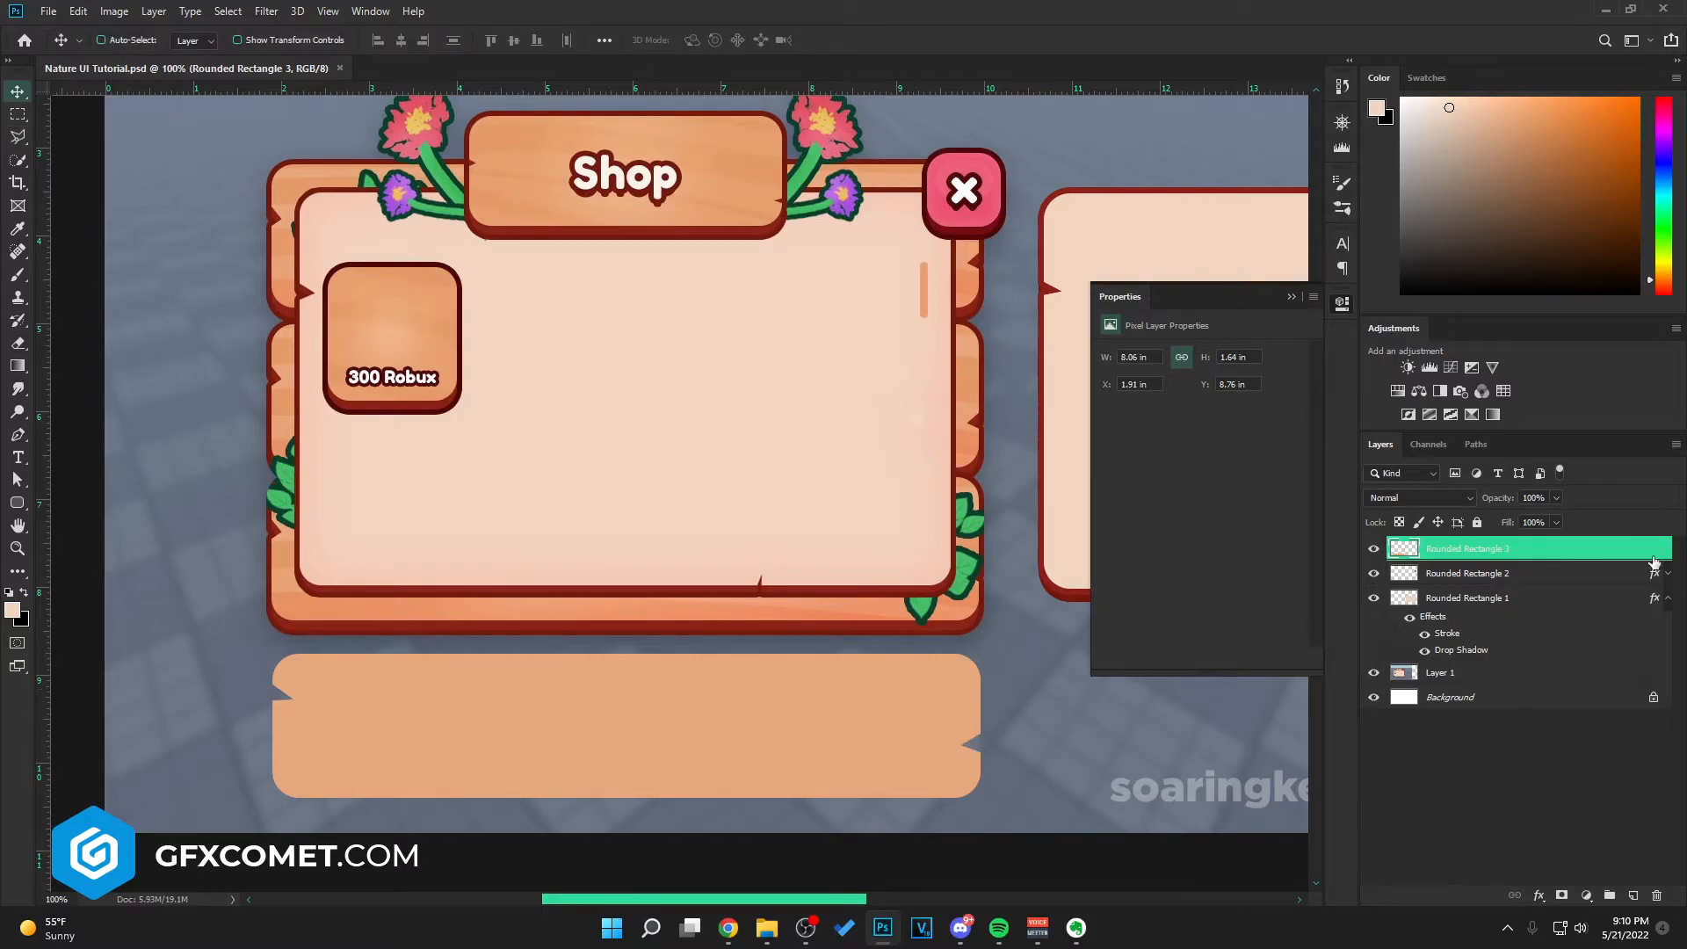
Step: Add a 6 px outside stroke to the orange plank in the red-brown #882110 sampled from the reference border
key("h")
double_click(1611, 549)
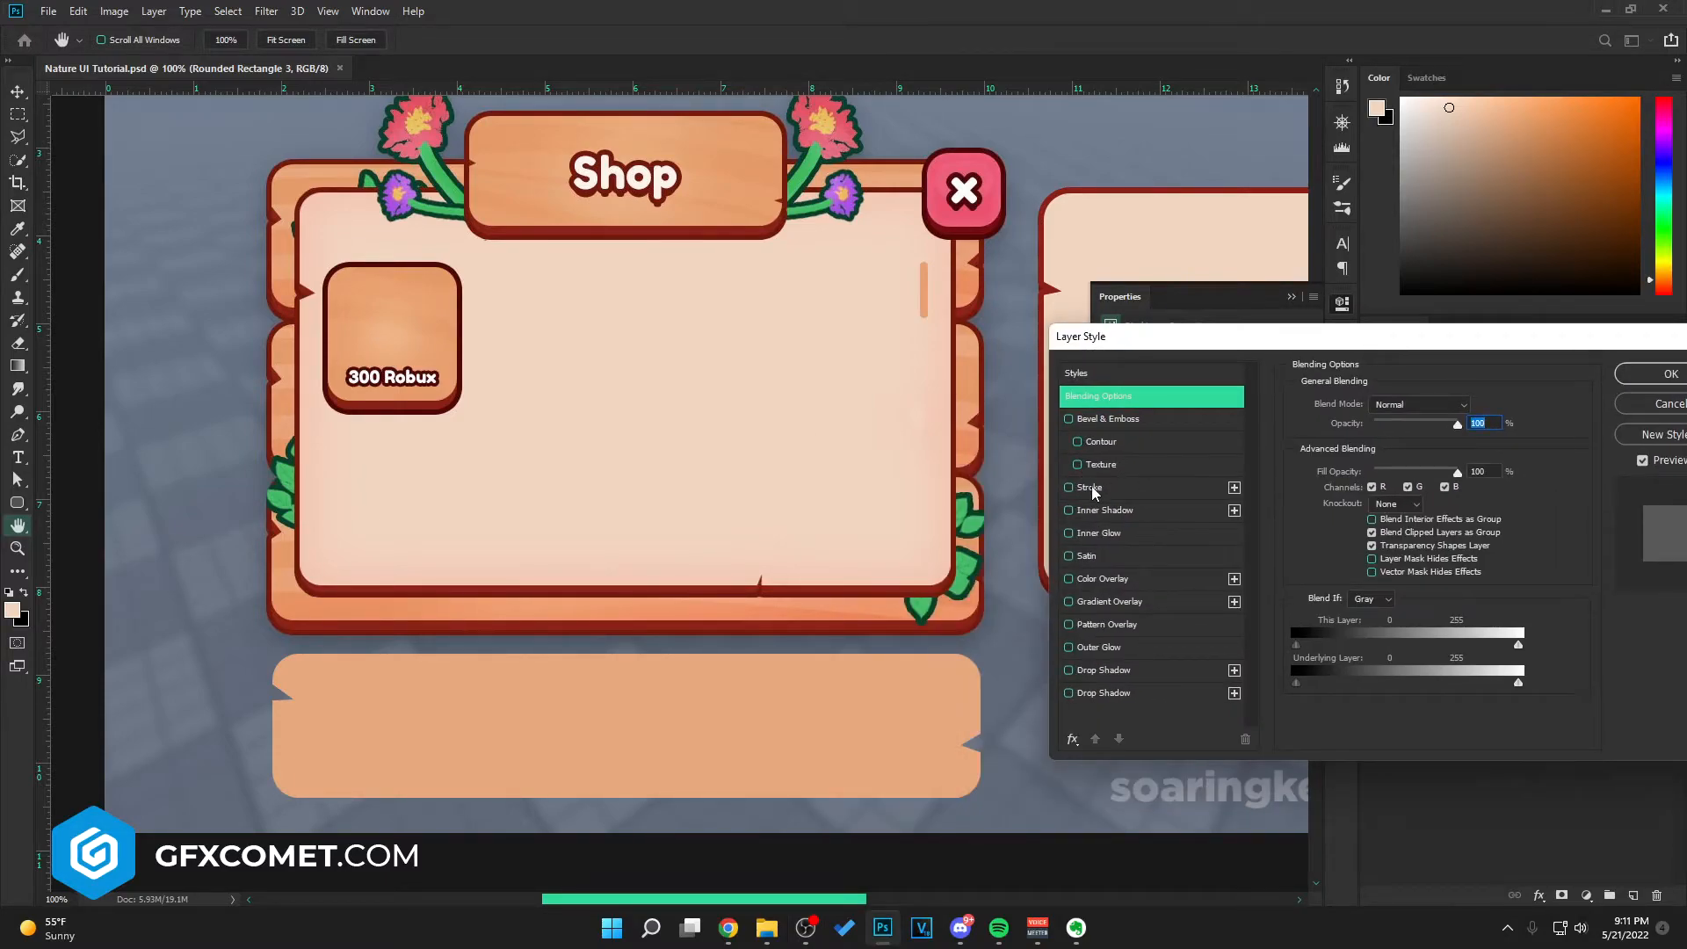
left_click(1221, 486)
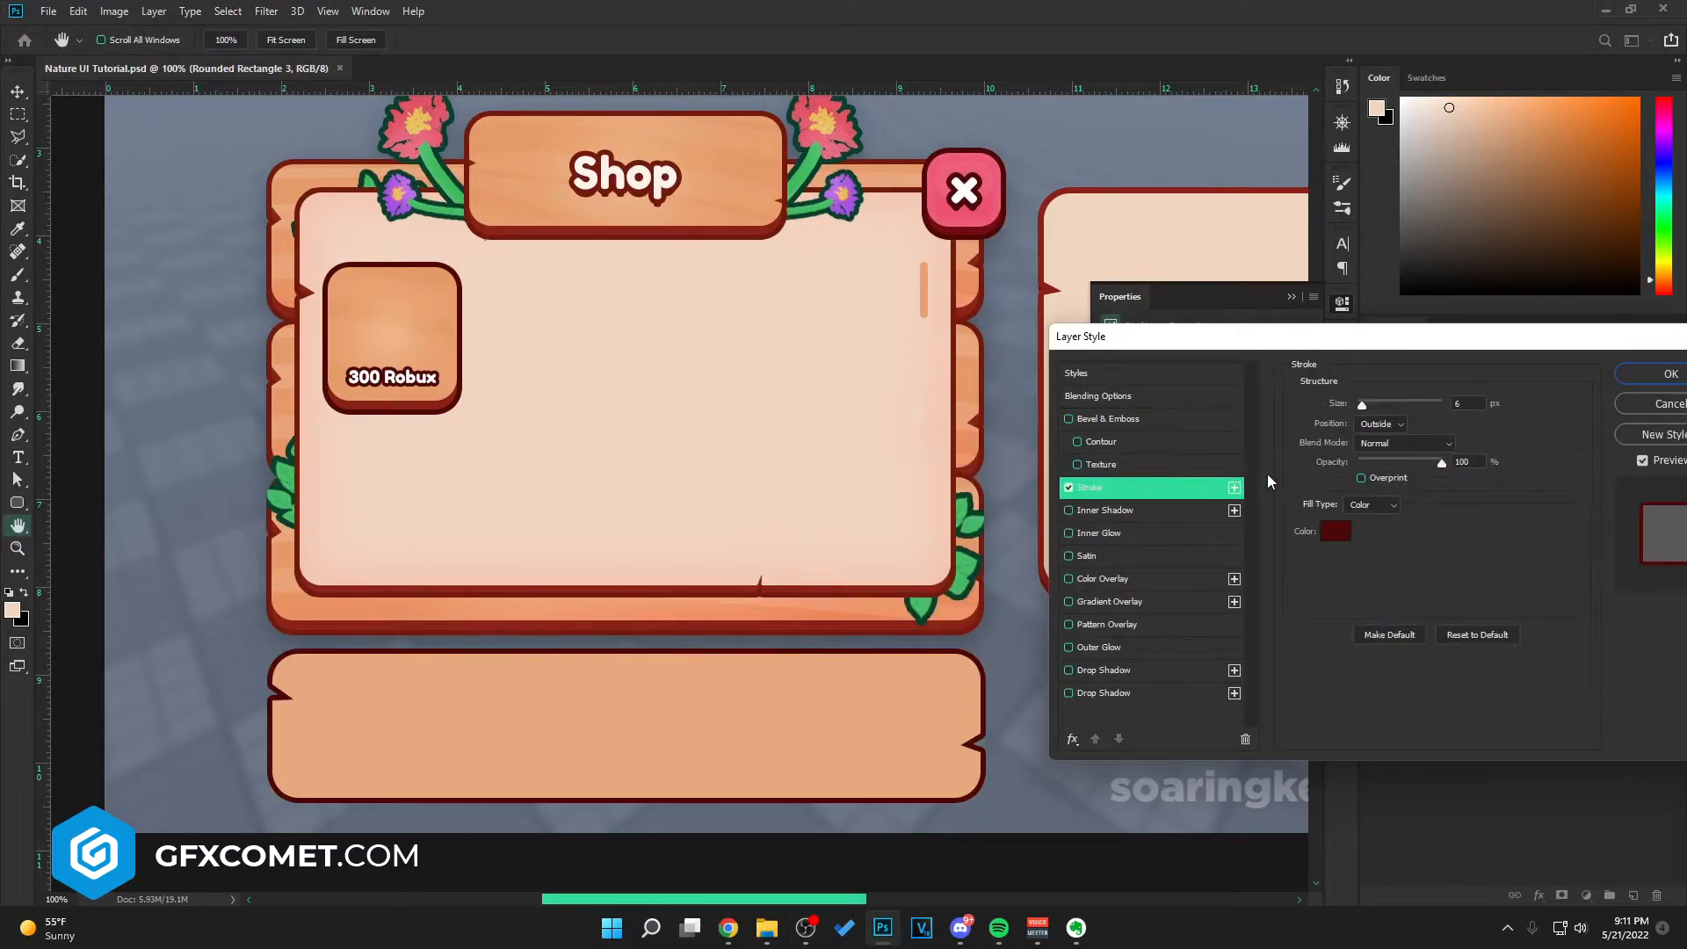
left_click(1341, 536)
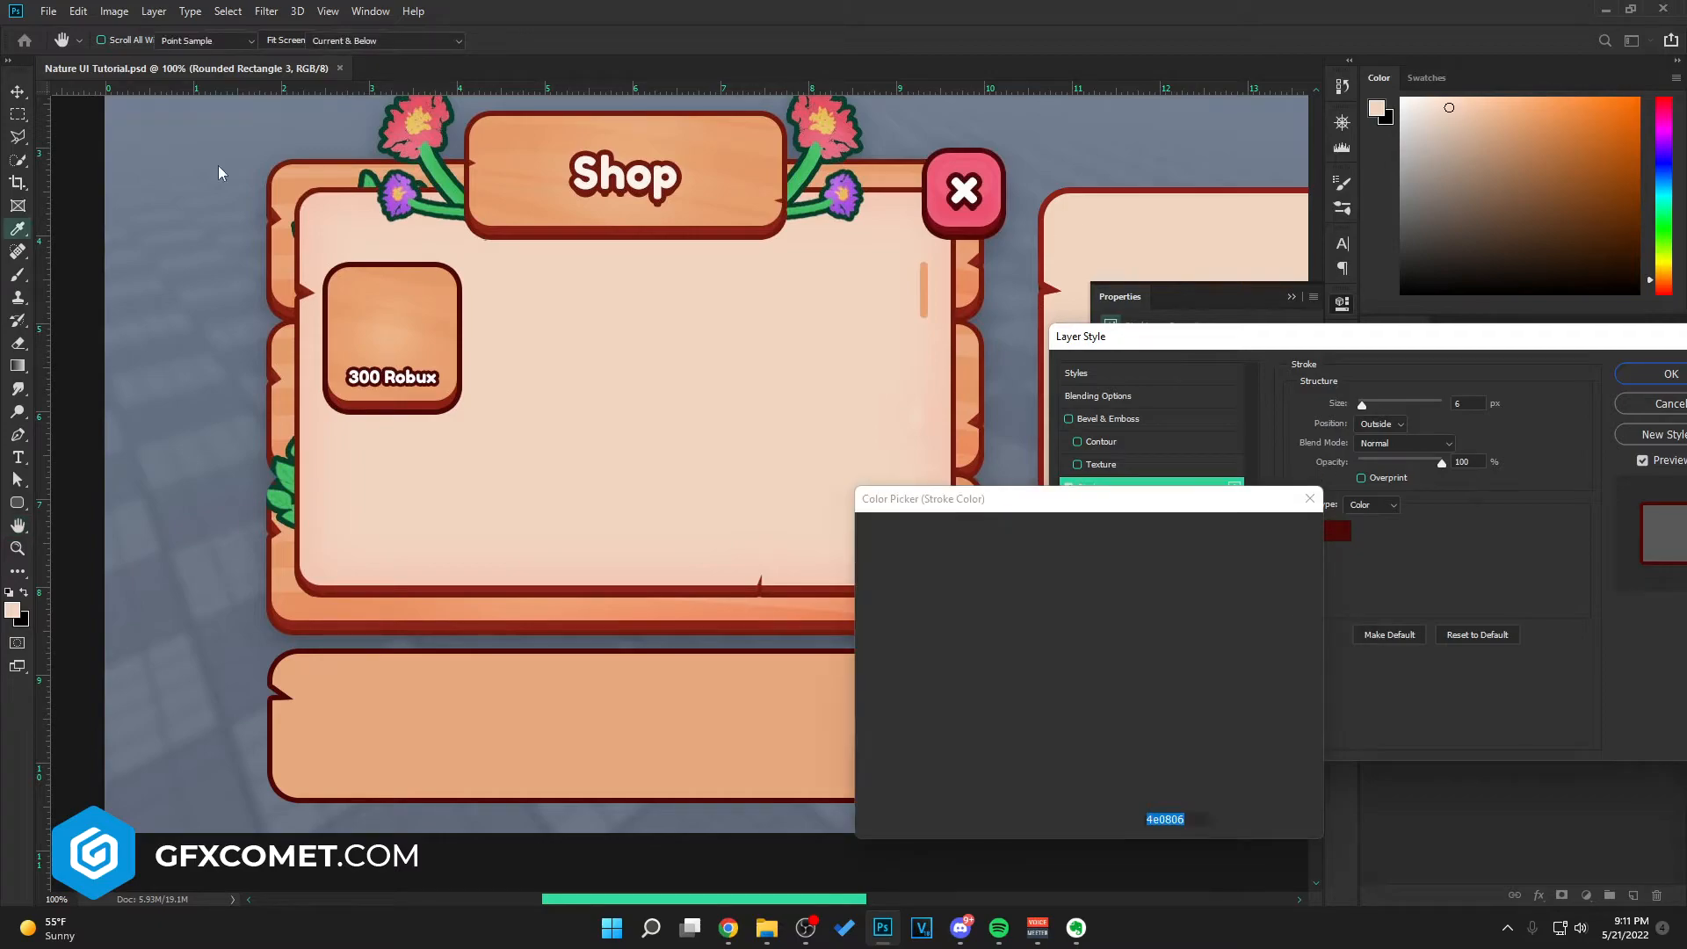
left_click(297, 303)
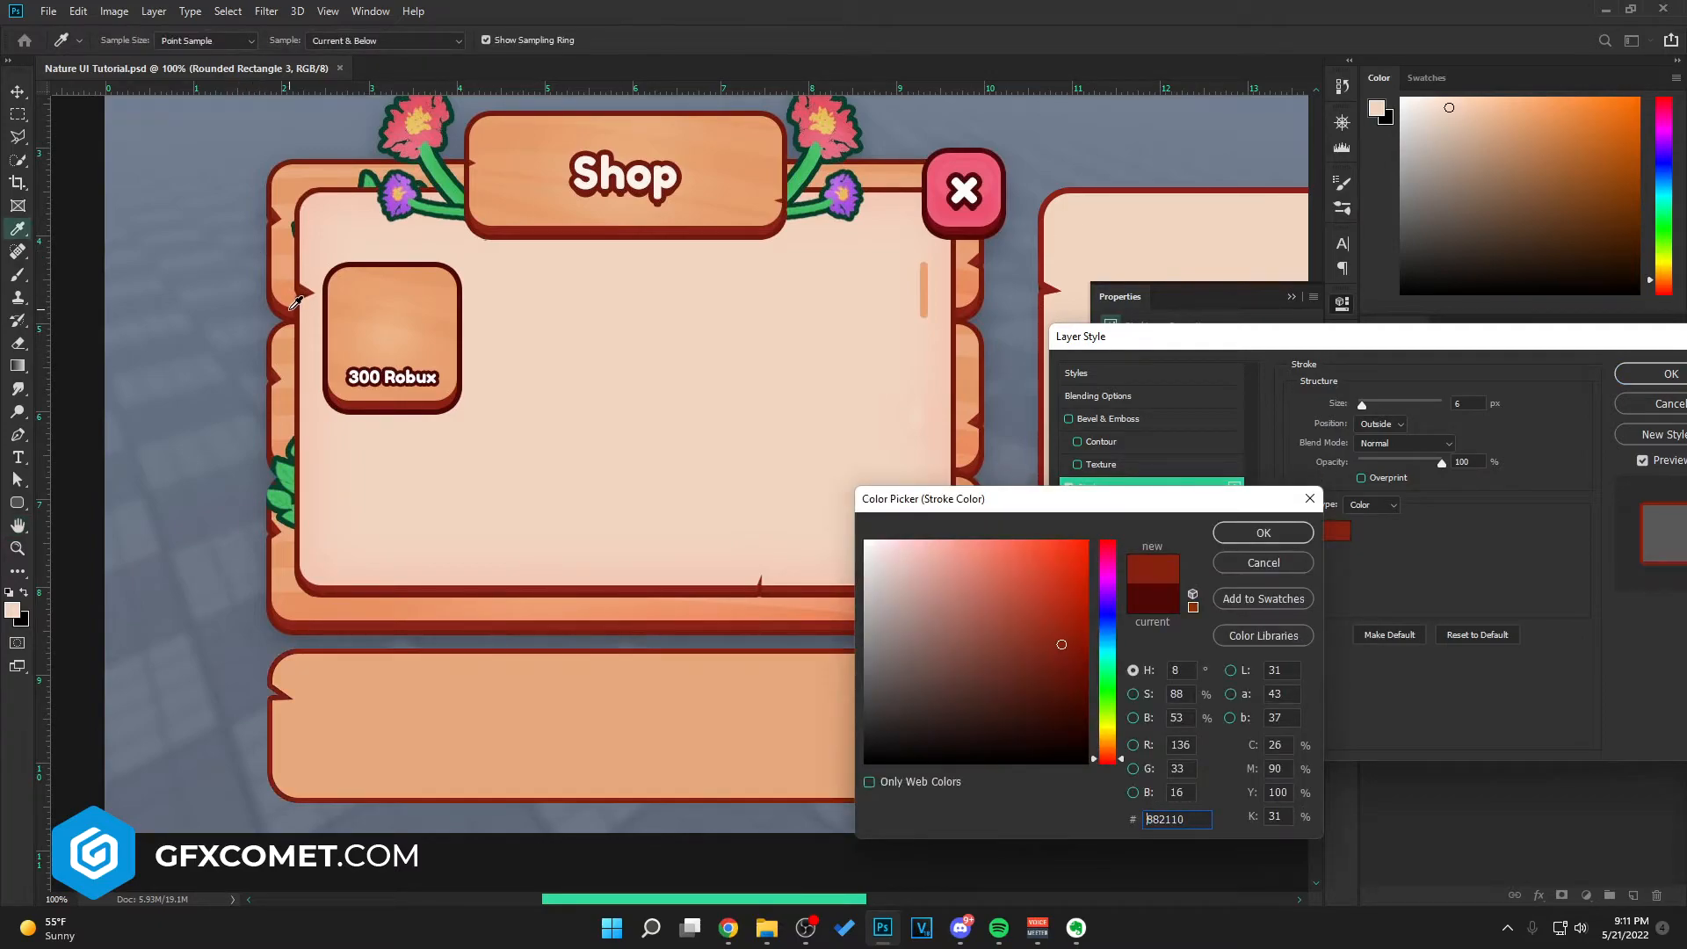
left_click(1263, 533)
Step: Add a dark red drop shadow to the orange plank with 100% opacity, 8 px distance, 100% spread and 4 px size
left_click(1126, 673)
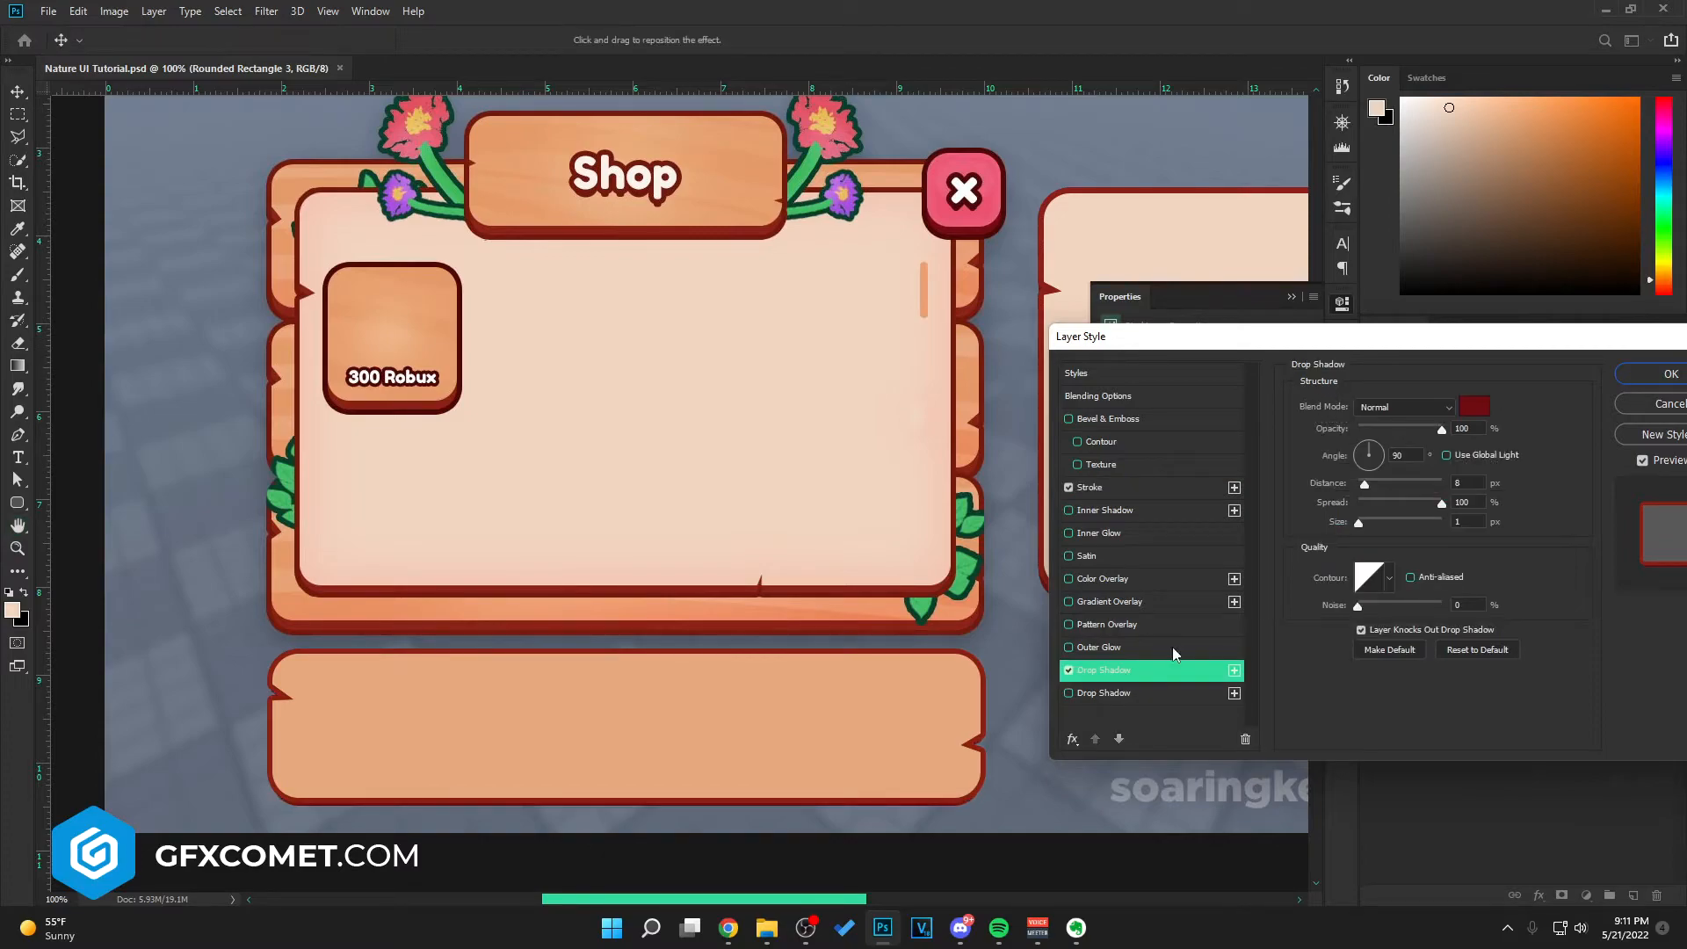
left_click_drag(1362, 526, 1366, 526)
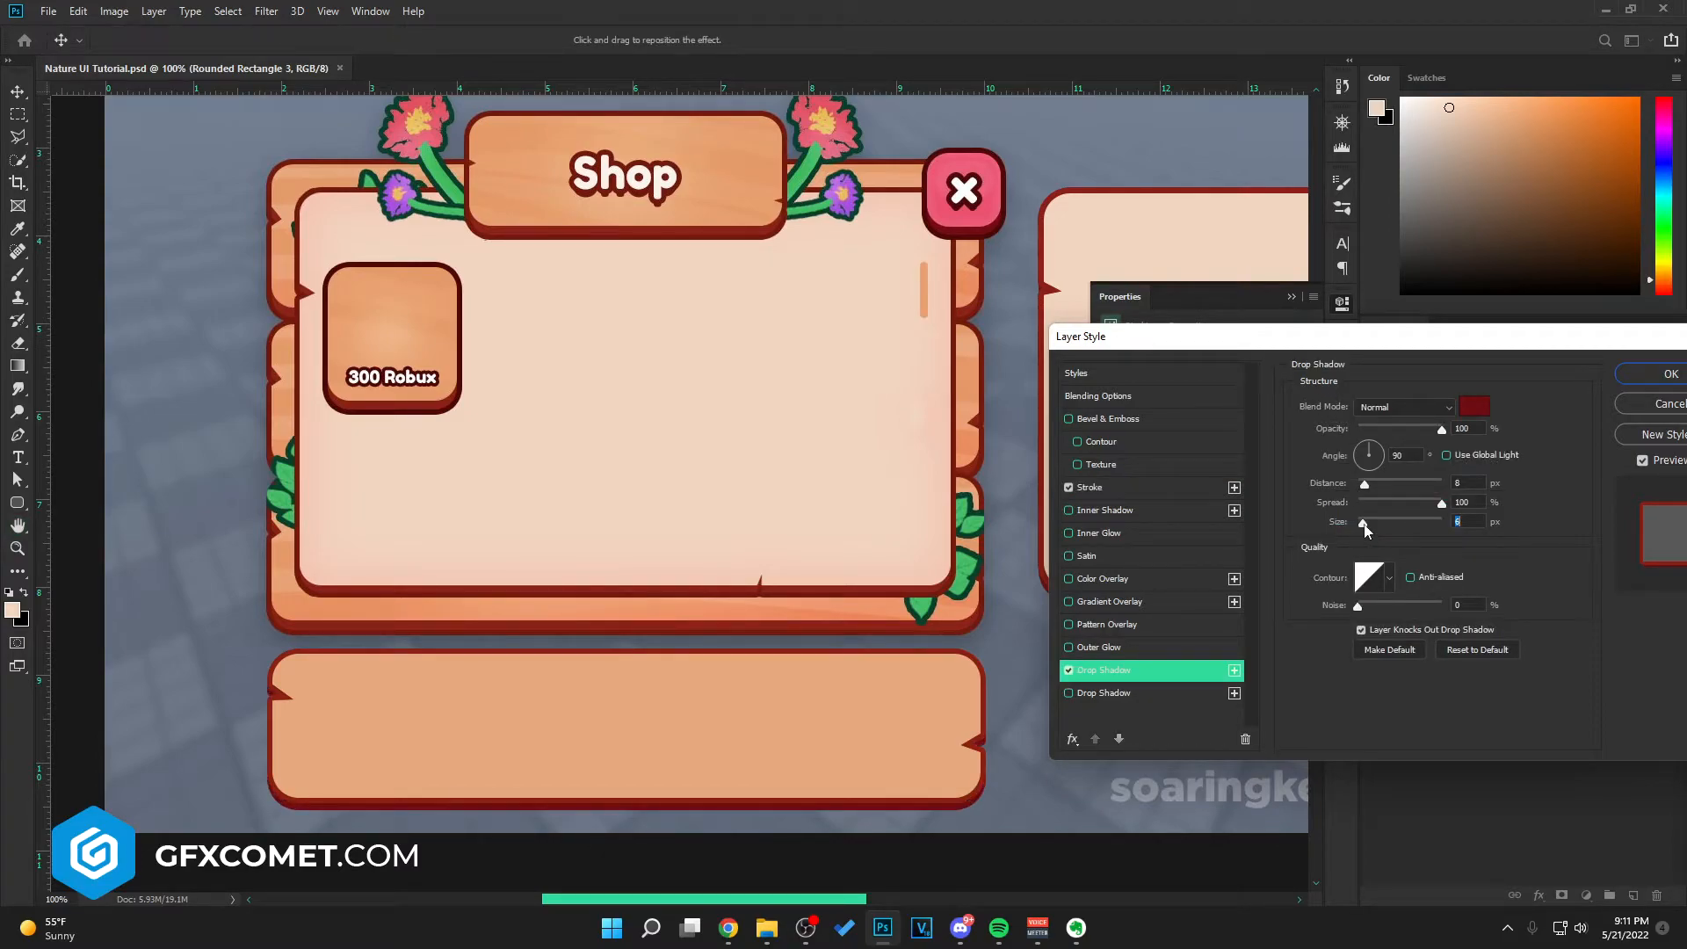
left_click_drag(1367, 531, 1361, 527)
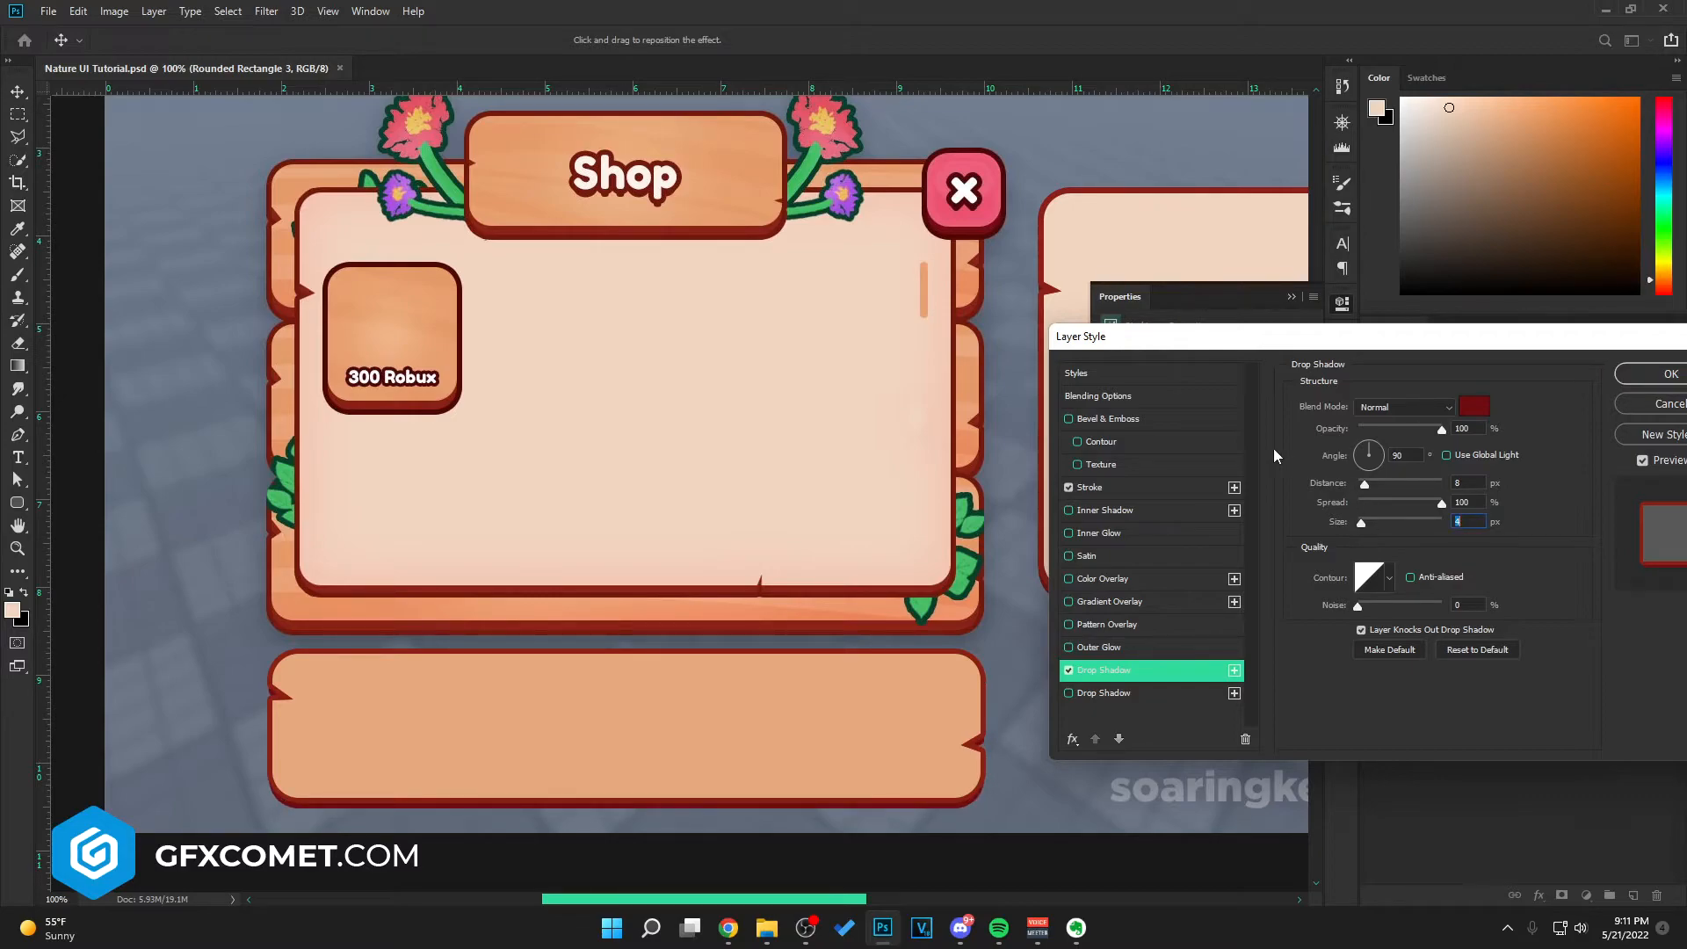
left_click_drag(1314, 338, 987, 372)
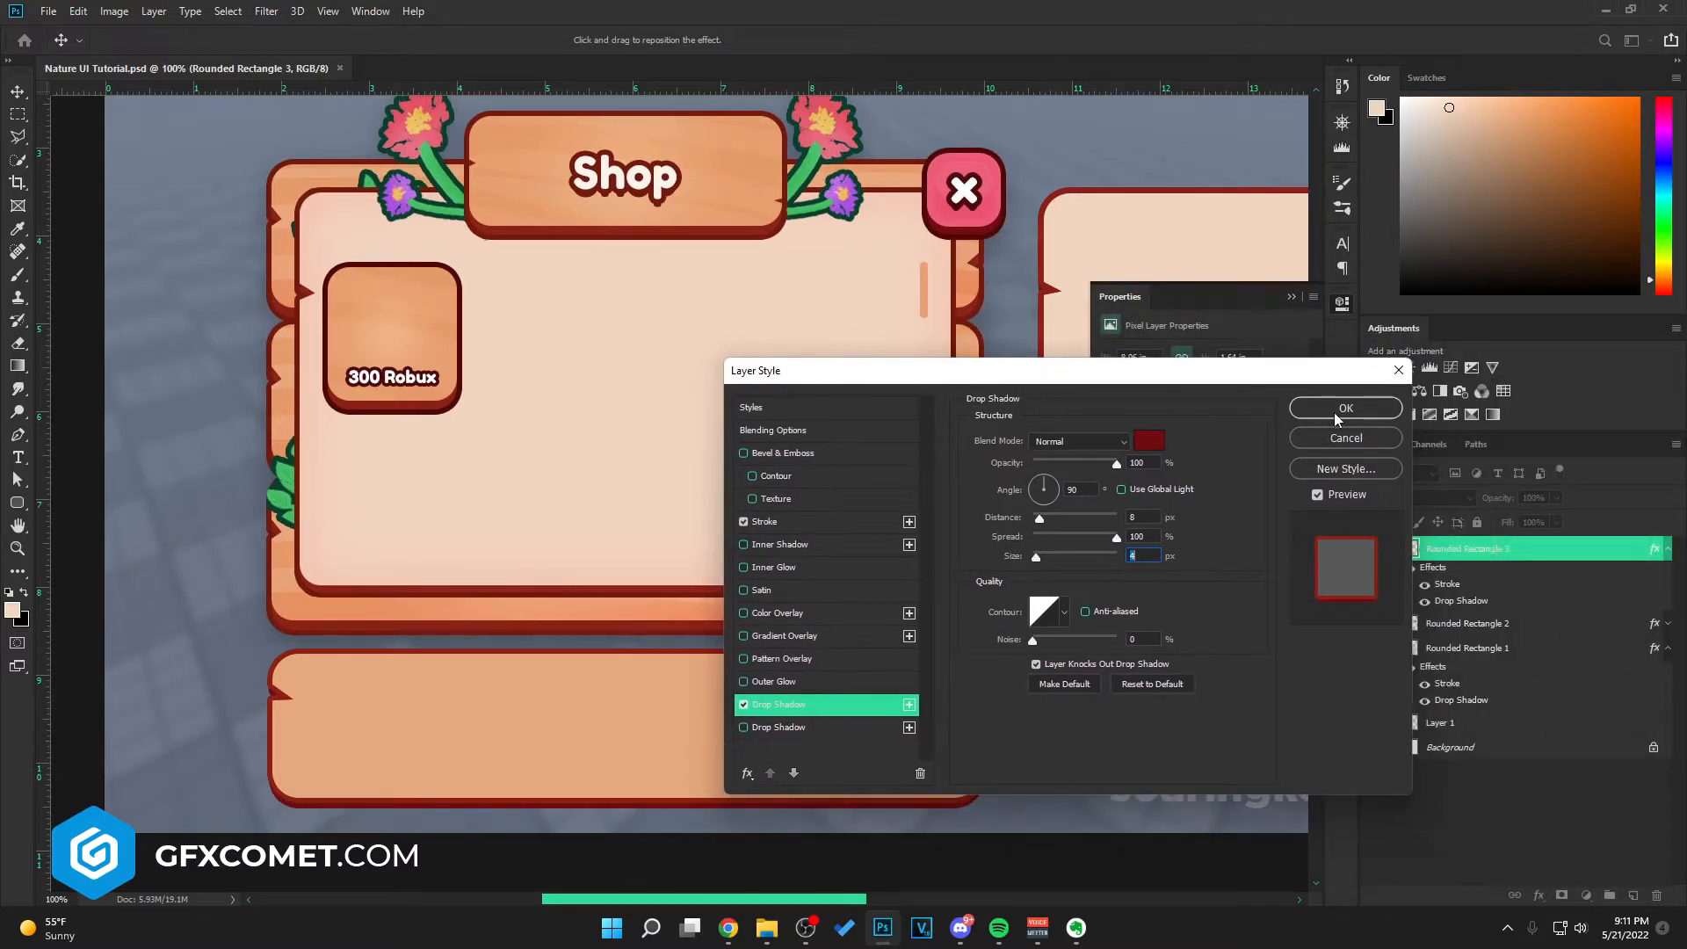
left_click(1329, 411)
Step: Copy the orange plank's layer style and remove the effects from its layer
right_click(1547, 561)
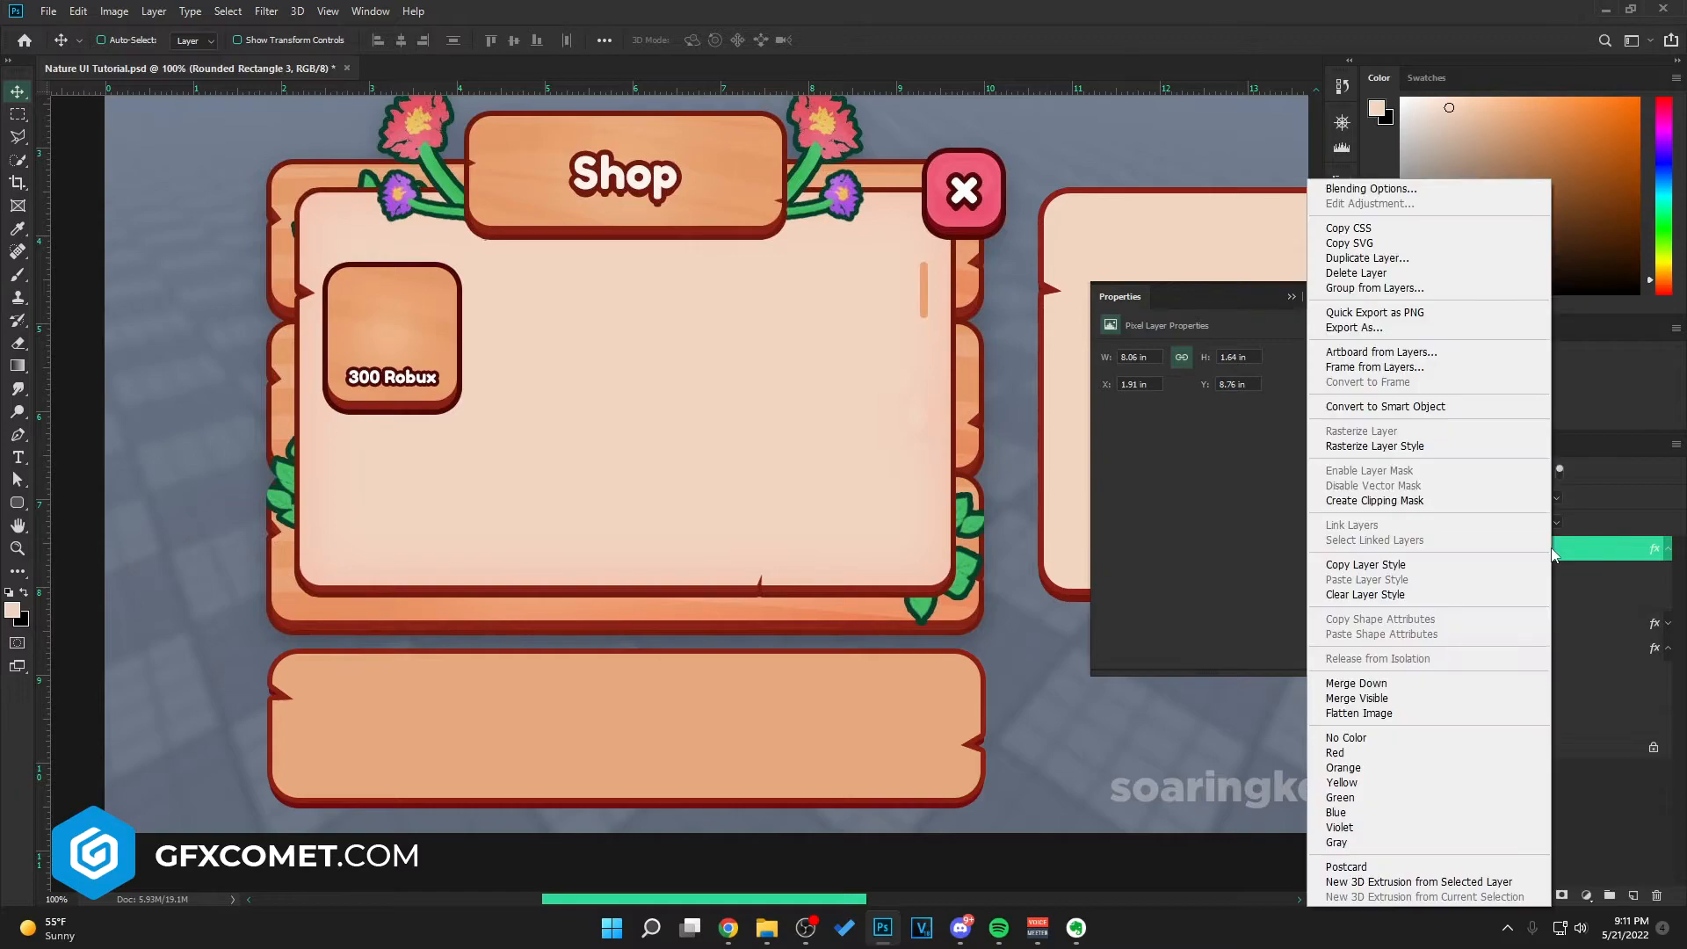
left_click(1371, 569)
mouse_move(1655, 554)
left_mouse_down()
mouse_move(1529, 607)
mouse_move(1657, 895)
left_mouse_up()
Step: Cover the reference's top, middle and bottom boards with the orange plank and two copies, merged into one layer
left_click_drag(852, 726, 790, 202)
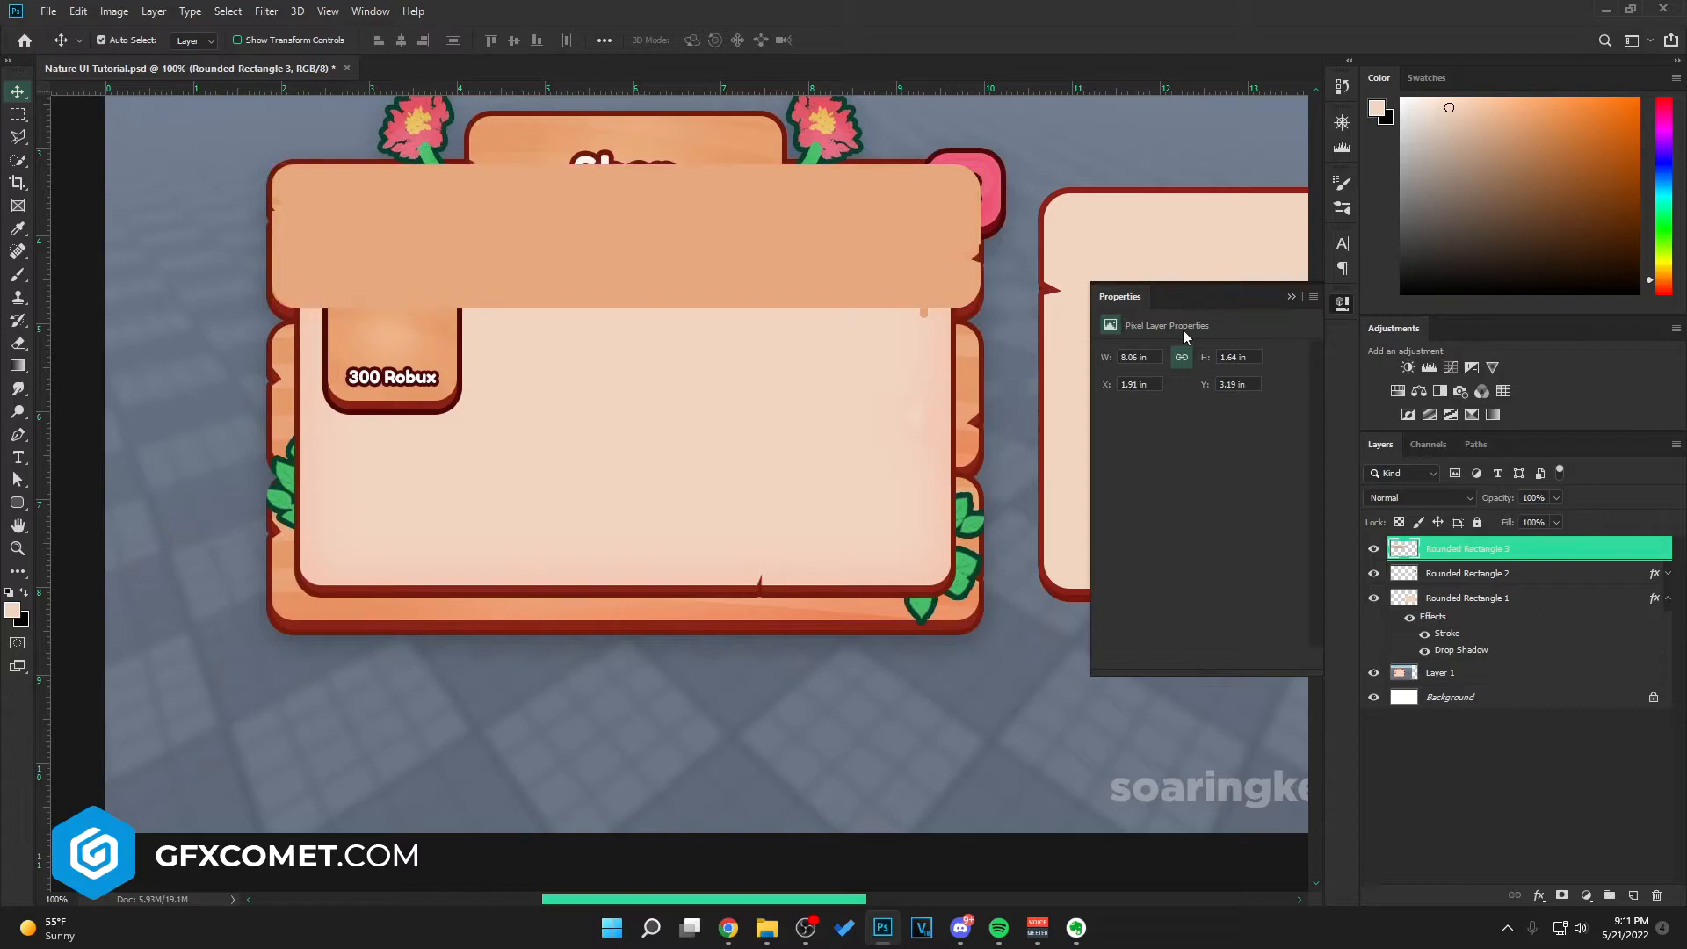
left_click_drag(984, 262, 1019, 536)
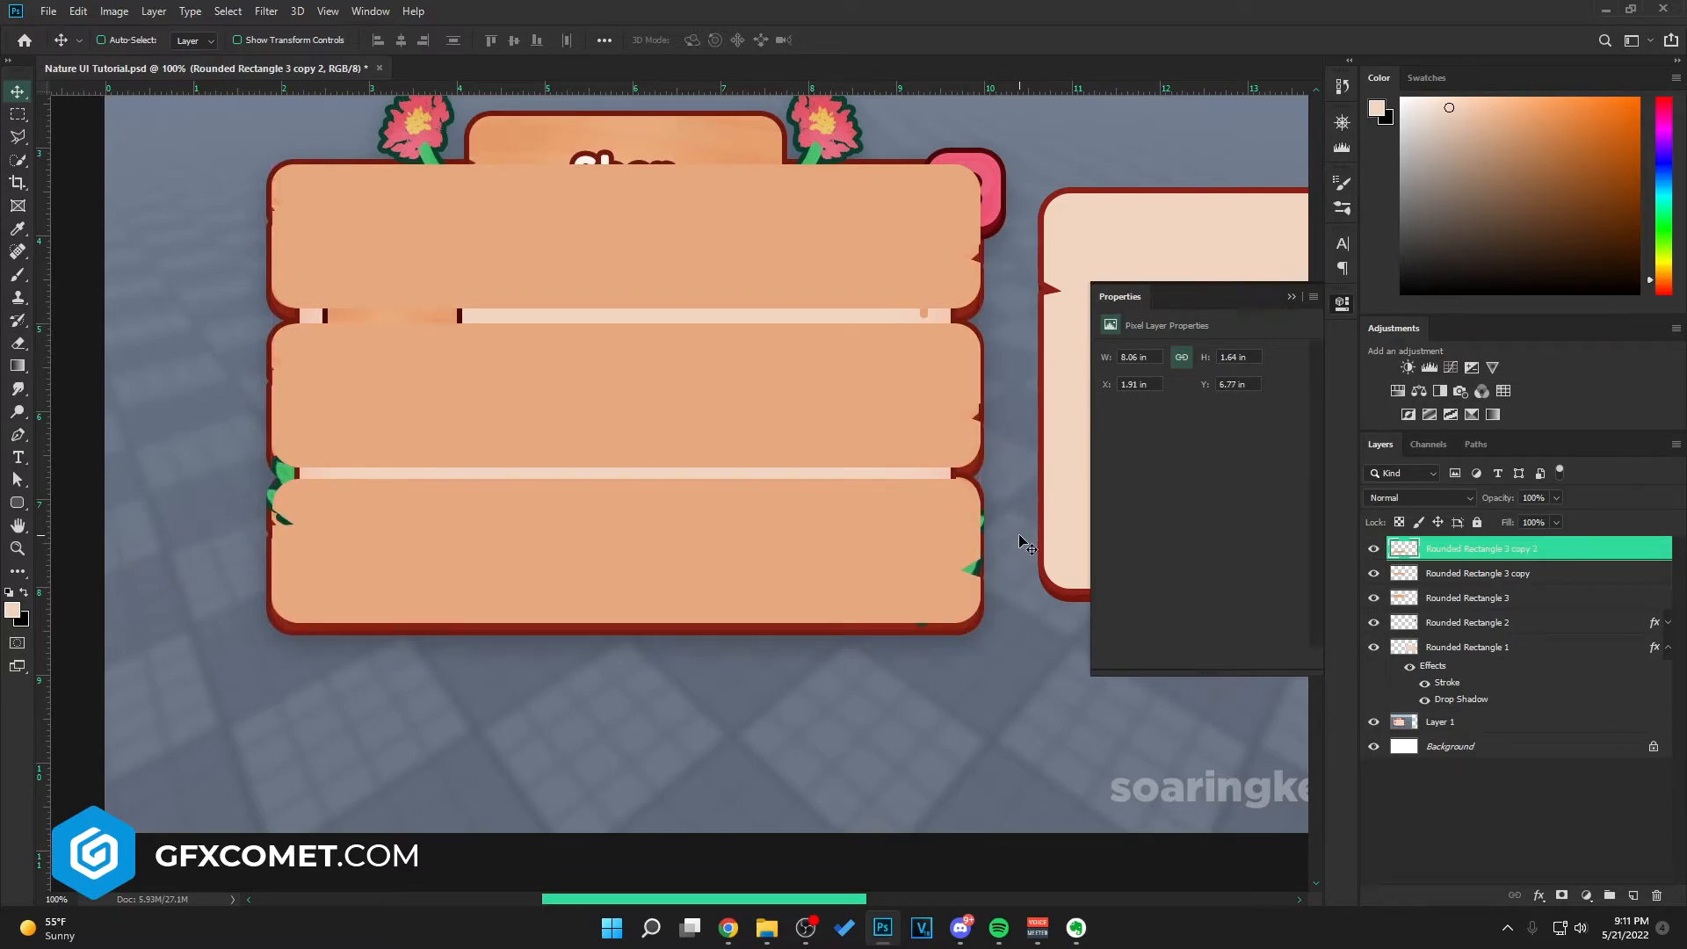
left_click(1466, 599, "shift")
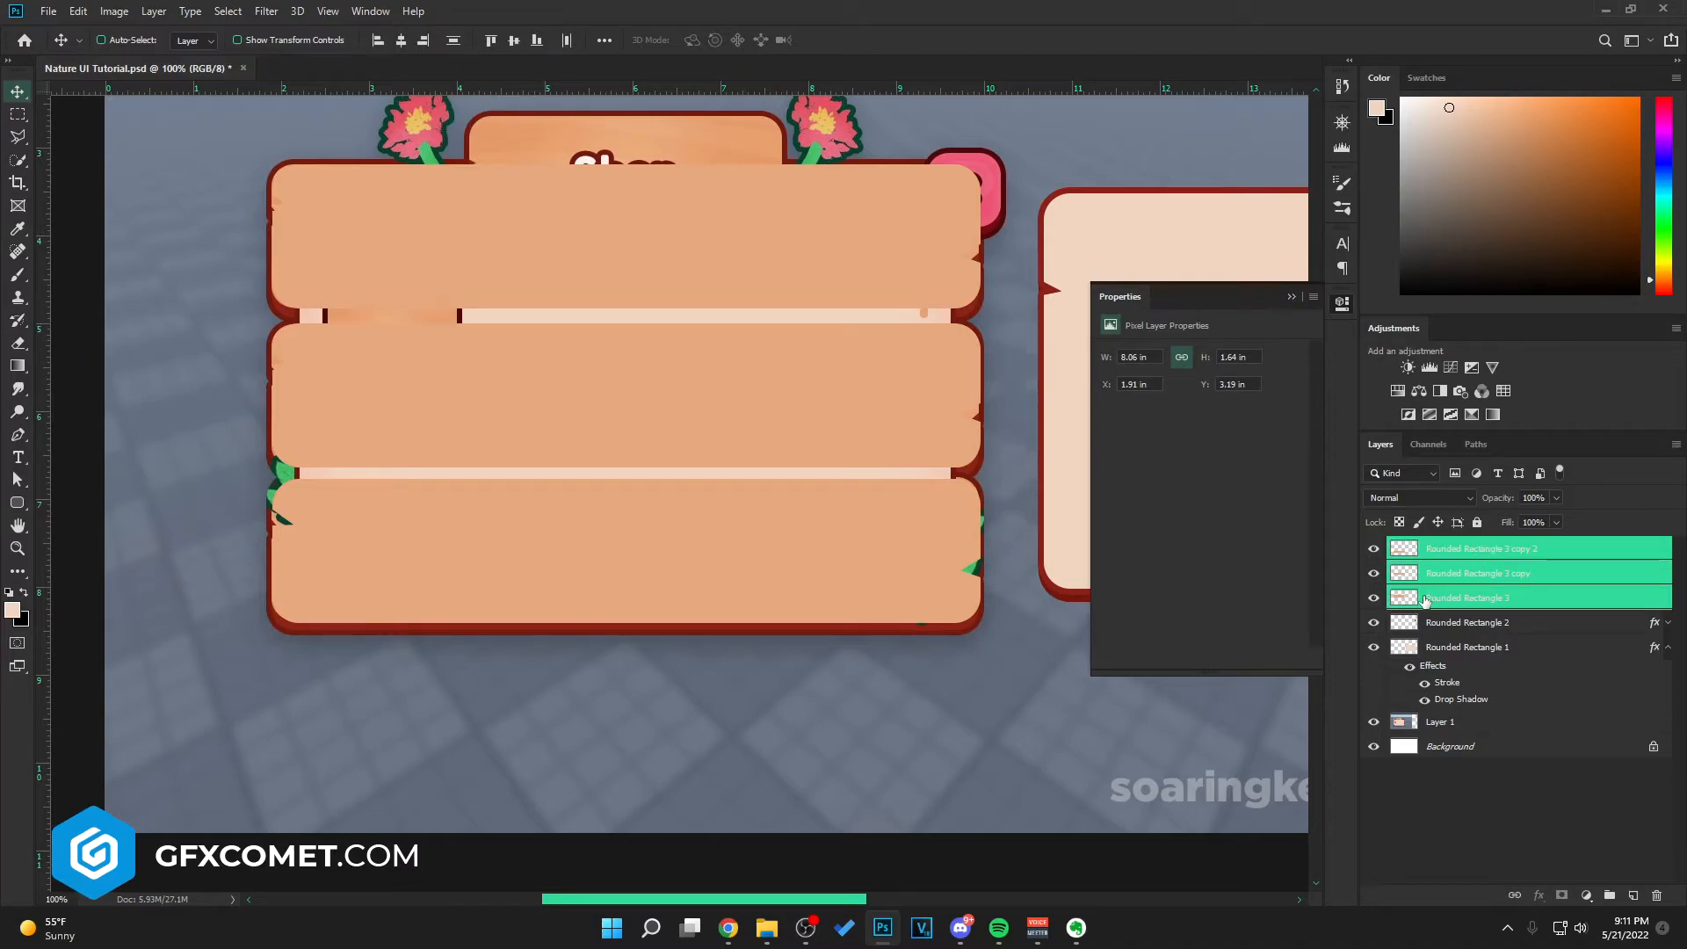
key("ctrl+e")
Step: Move the merged planks straight down and paste the copied layer style onto them
left_click_drag(991, 420, 991, 571)
right_click(1505, 549)
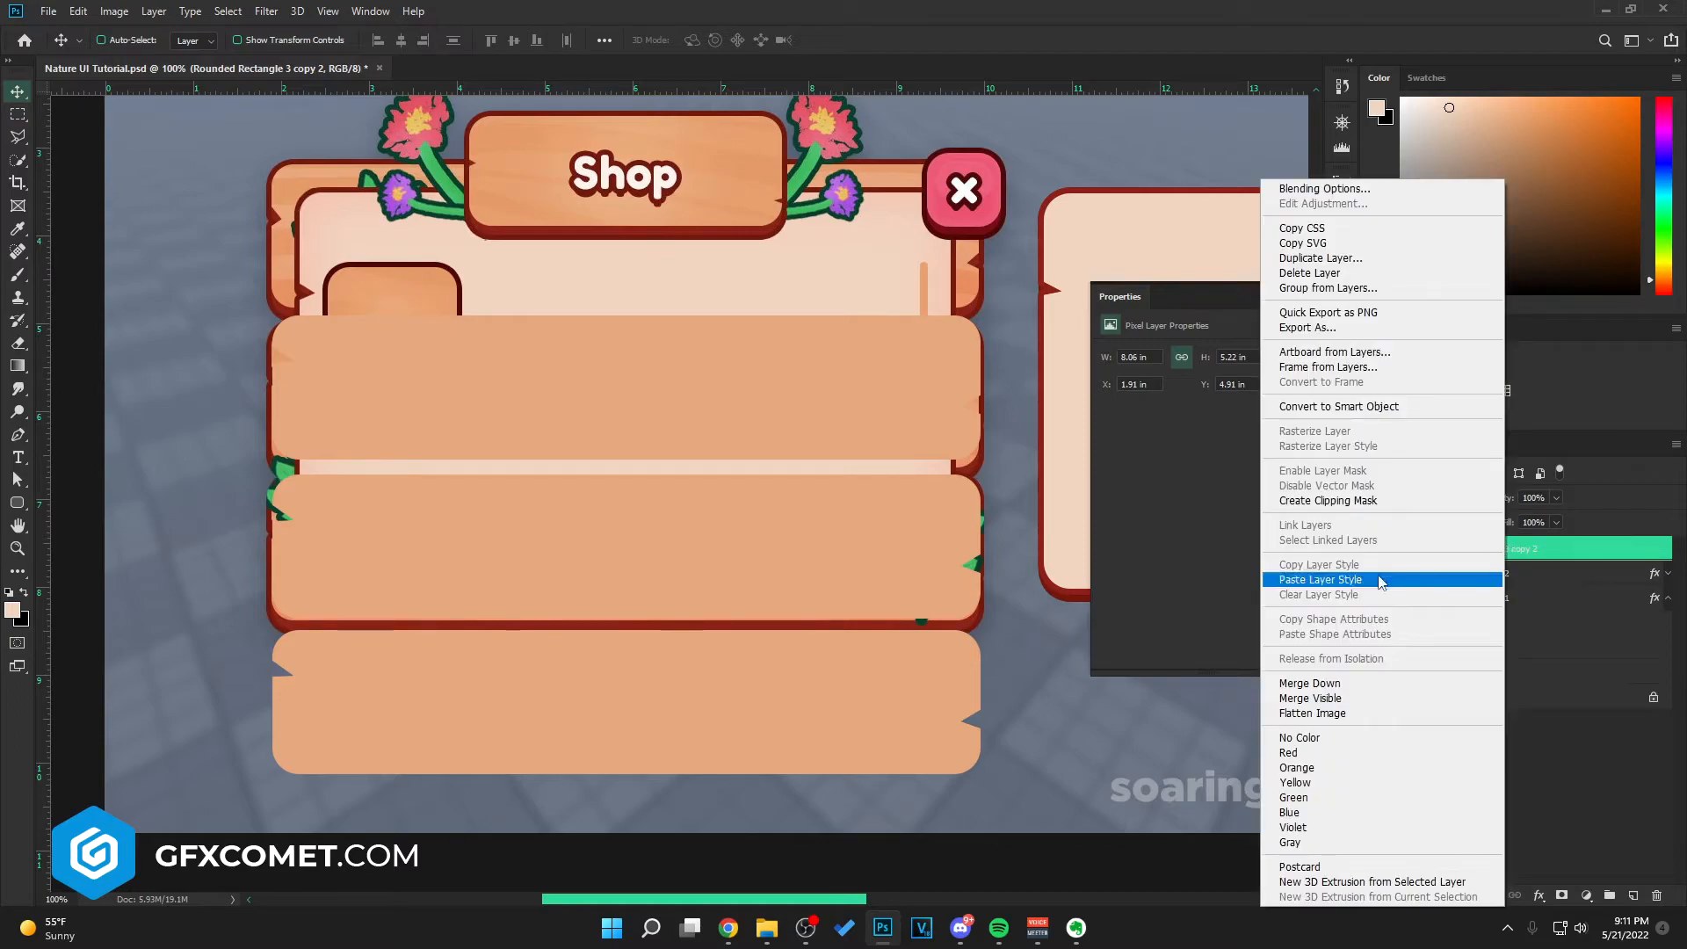
left_click(1381, 580)
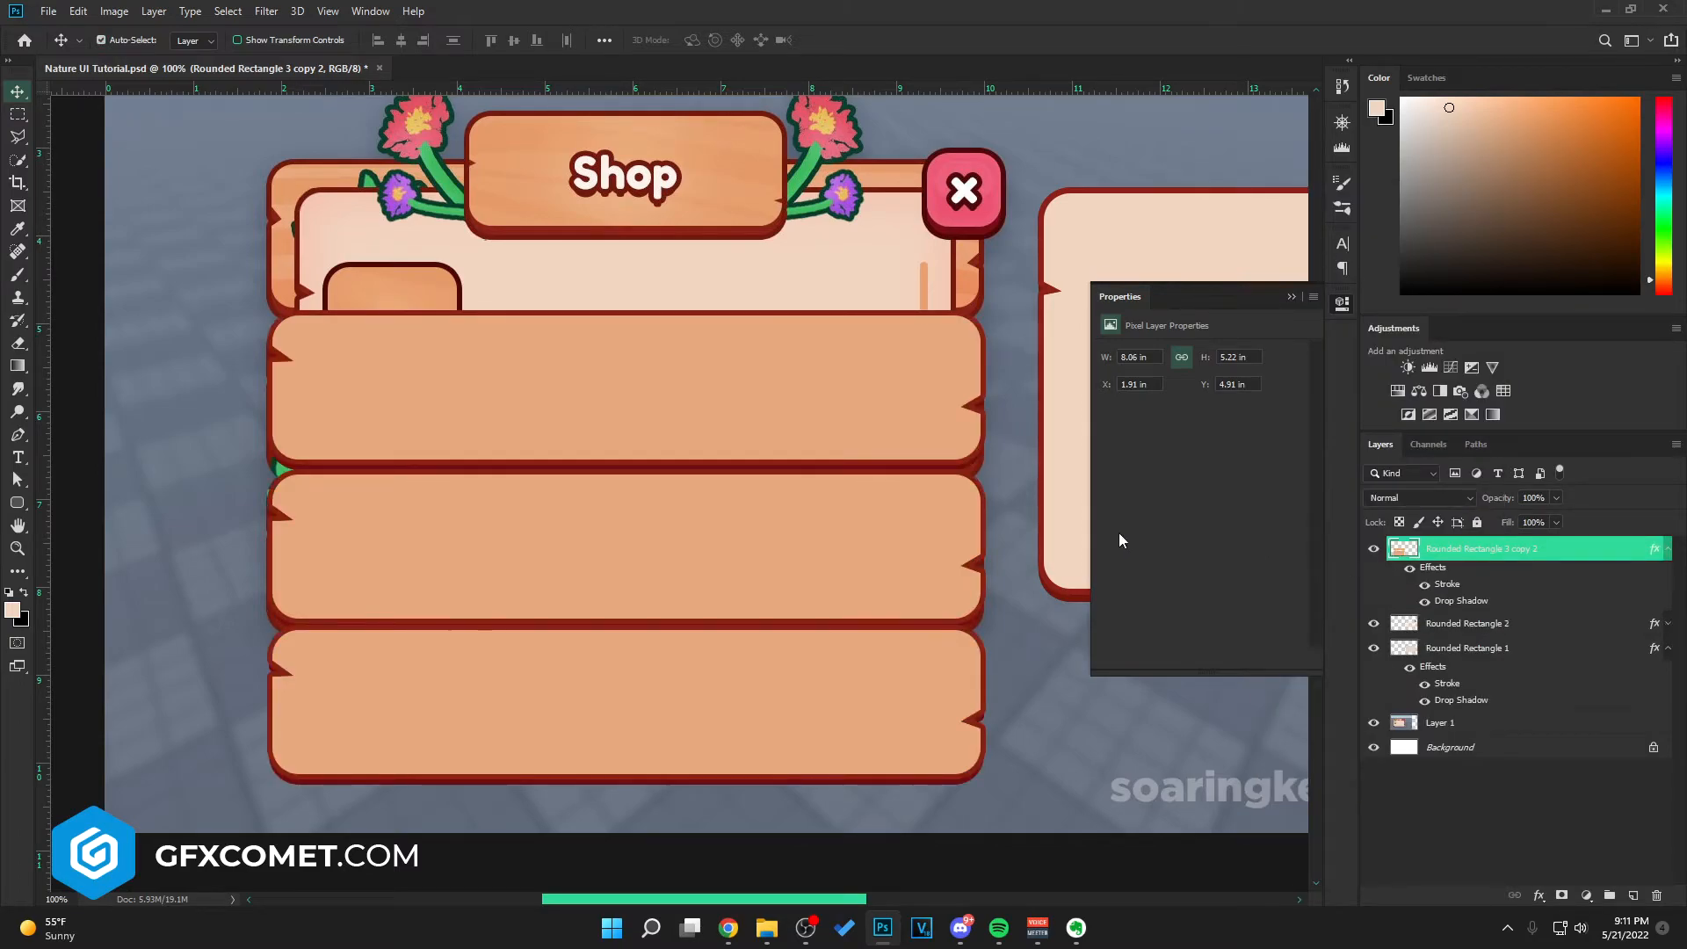
key("ctrl+minus")
left_click(1291, 297)
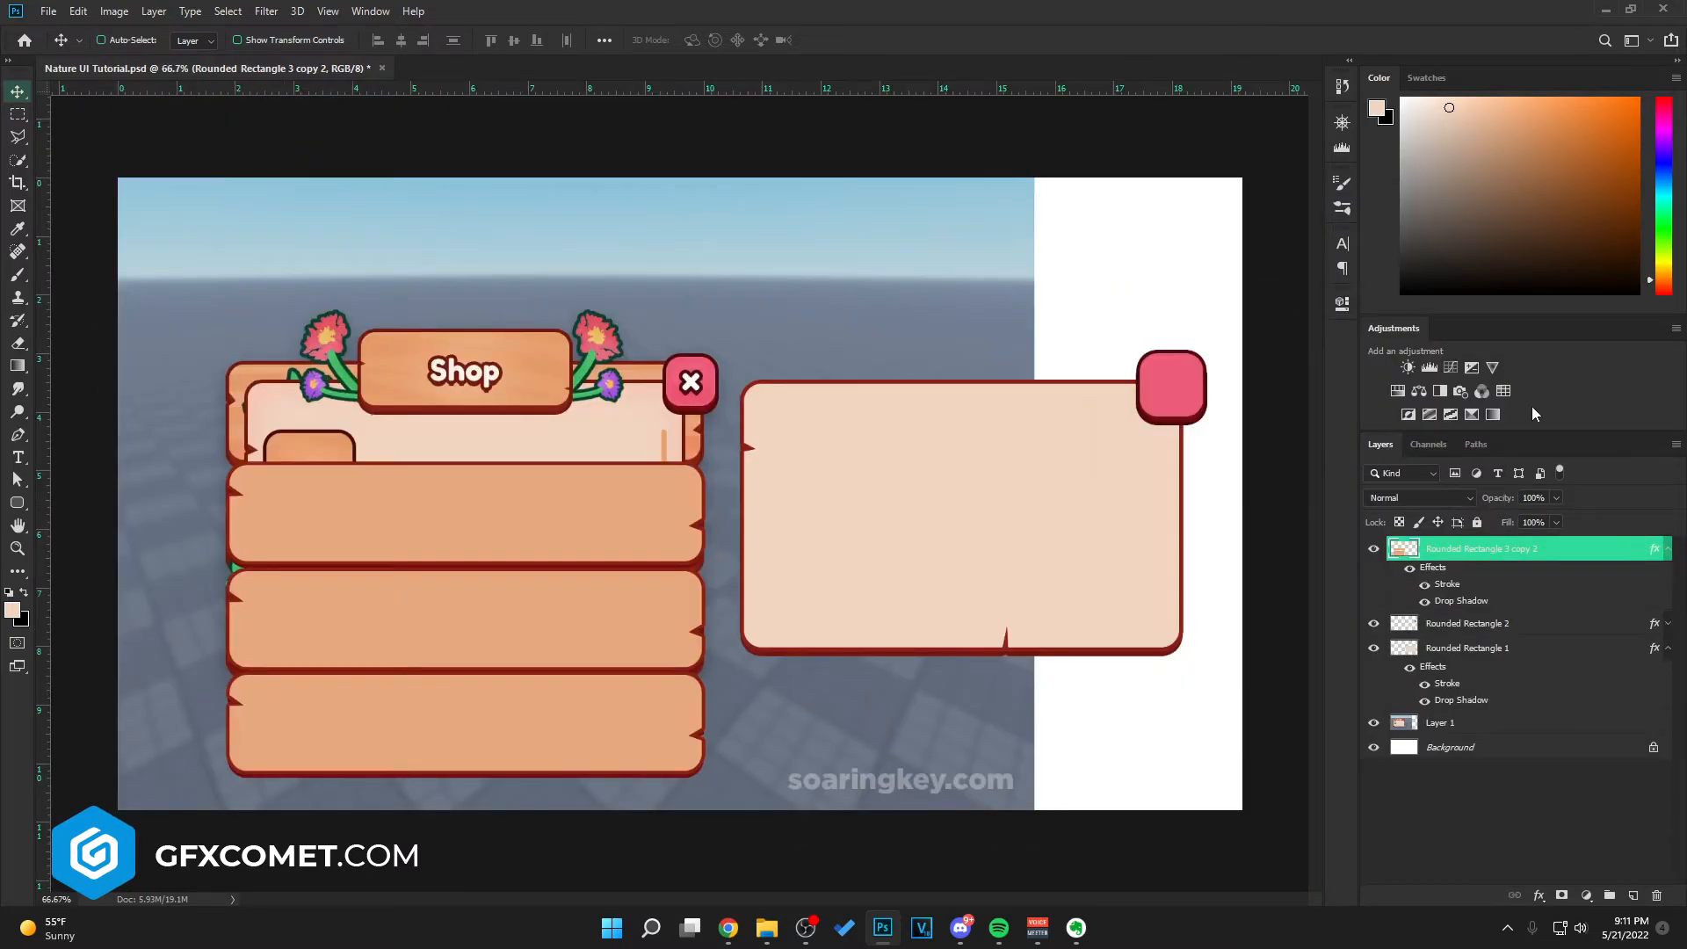
Step: Collapse the layers' effect lists and place the merged plank layer beneath the beige panel and close button layers
left_click(1668, 549)
left_click(1668, 598)
left_click_drag(1522, 560, 1498, 600)
Step: Move the merged planks behind the beige panel and nudge them until their edges frame it evenly
left_click_drag(979, 426, 1025, 424)
key("Right")
key("Right")
key("Right")
key("Down")
key("Down")
key("Down")
key("Left")
key("Right")
key("Down")
key("Up")
key("Up")
key("Down")
key("Up")
key("Up")
key("Down")
key("Down")
key("Up")
key("Down")
key("Up")
Step: Draw a rounded rectangle about 361 by 126 px with 30 px corners over the reference's Shop sign, above the close button layer
left_click(1484, 550)
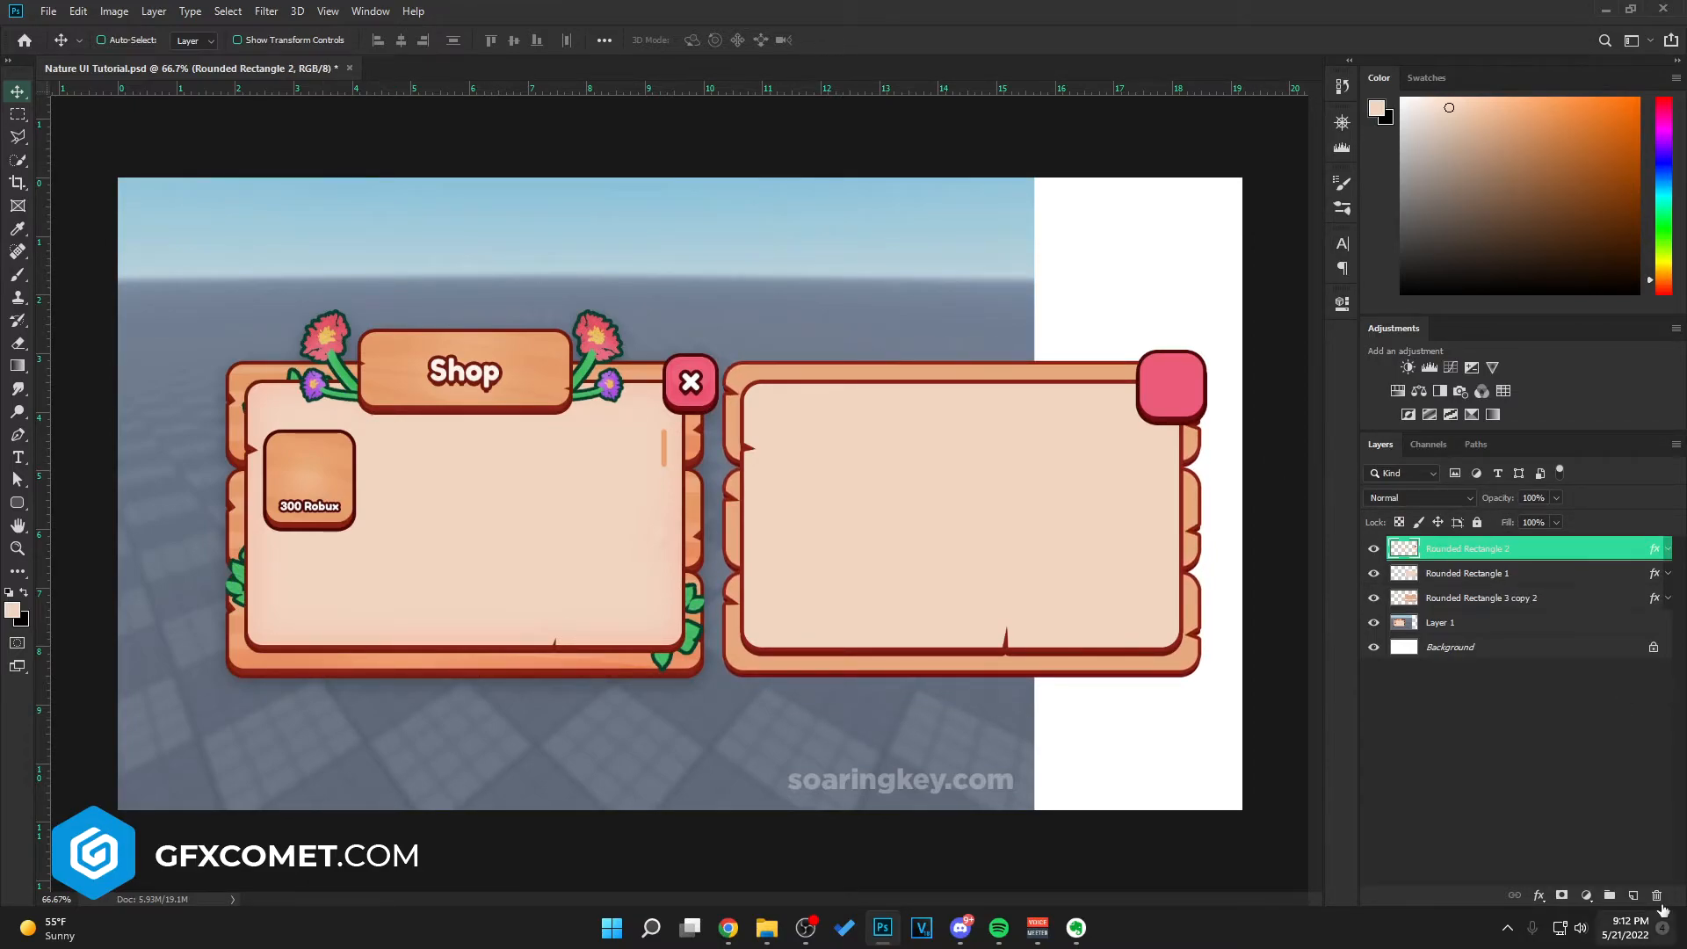
left_click(1633, 895)
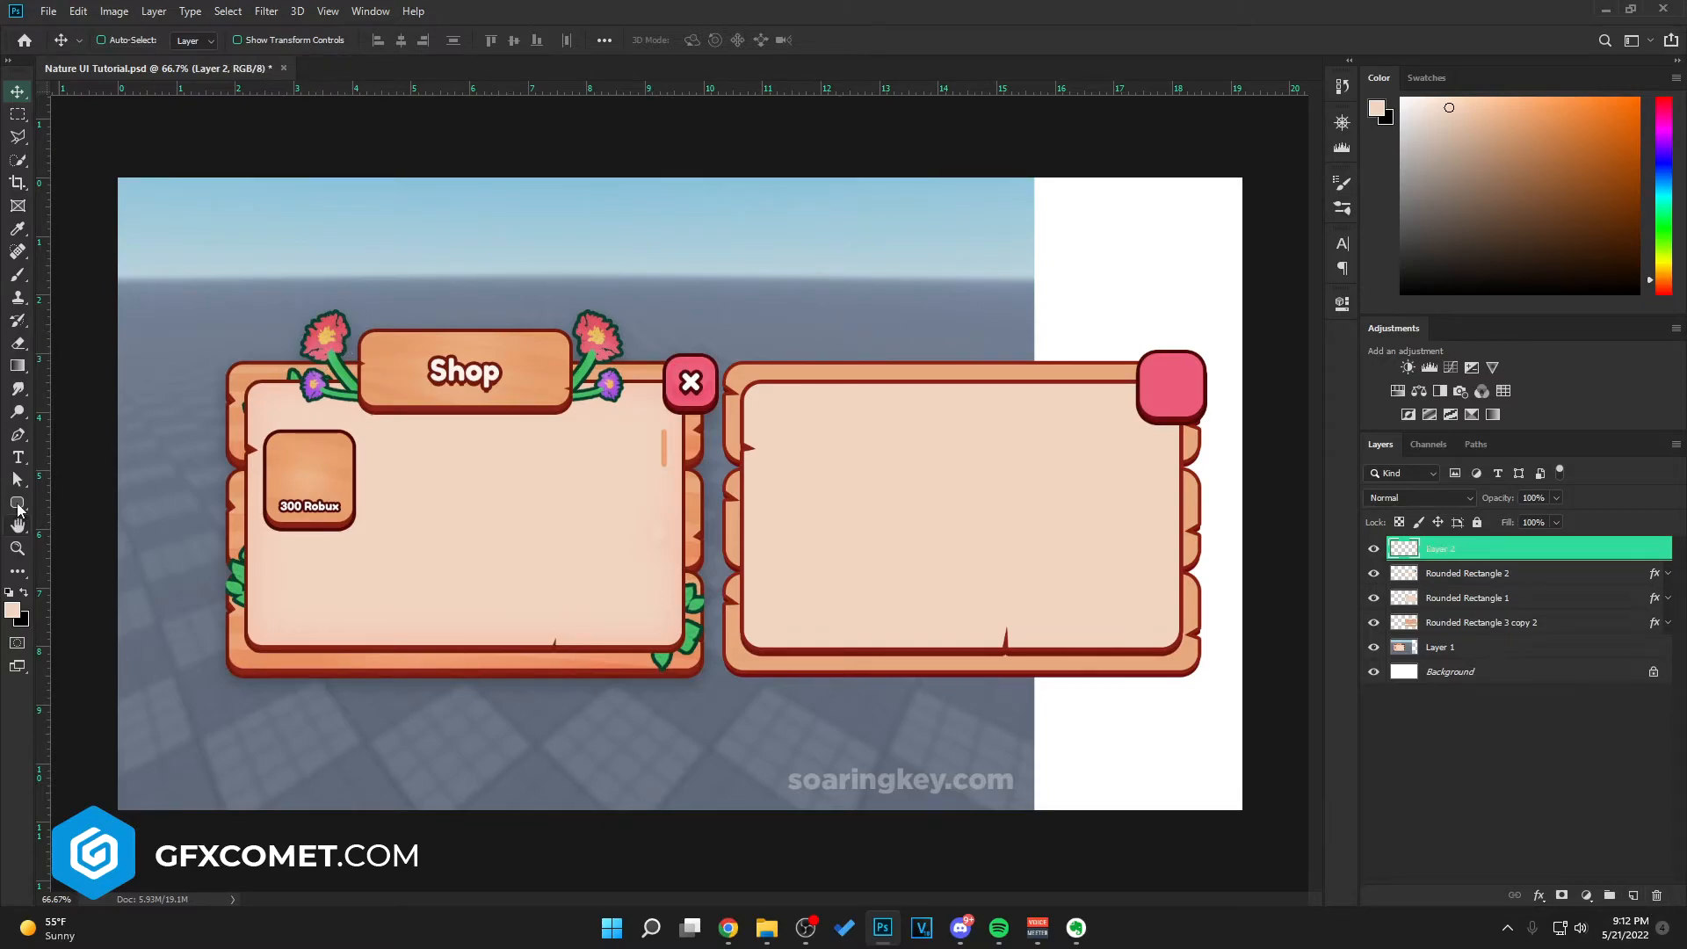
left_click(18, 507)
left_click_drag(360, 333, 572, 407)
key("v")
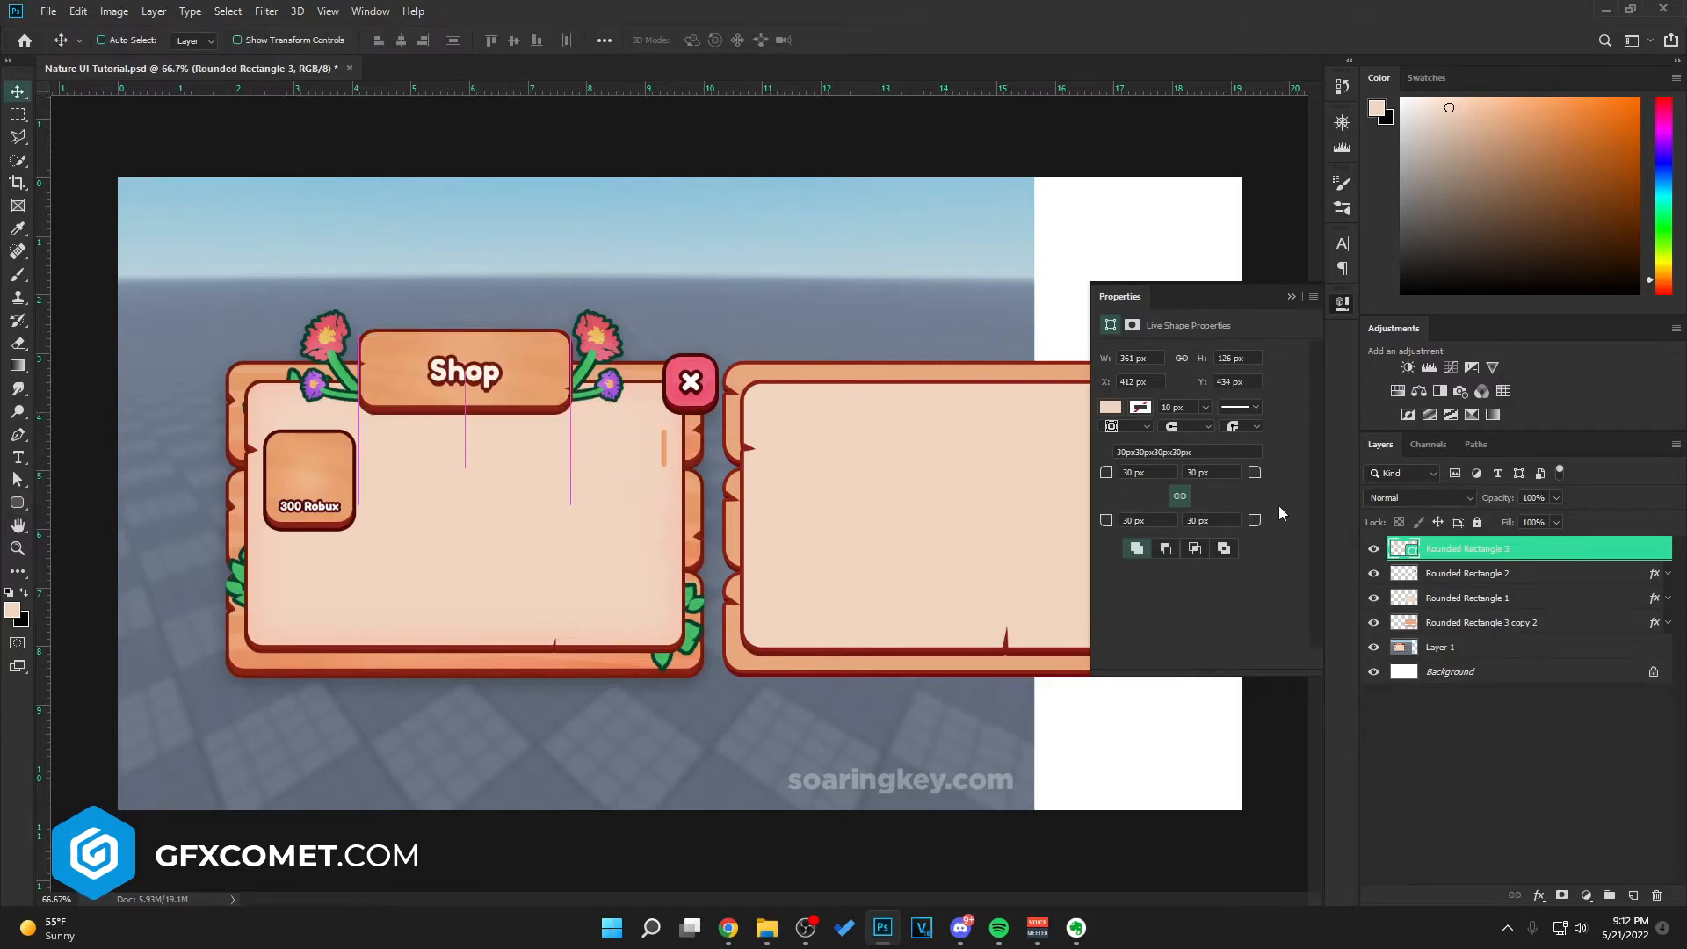
Step: Paste the copied layer style onto the sign plate and fill it with orange e59f6c sampled from the reference sign
right_click(1547, 549)
left_click(1406, 580)
left_click_drag(547, 475, 548, 501)
double_click(1405, 548)
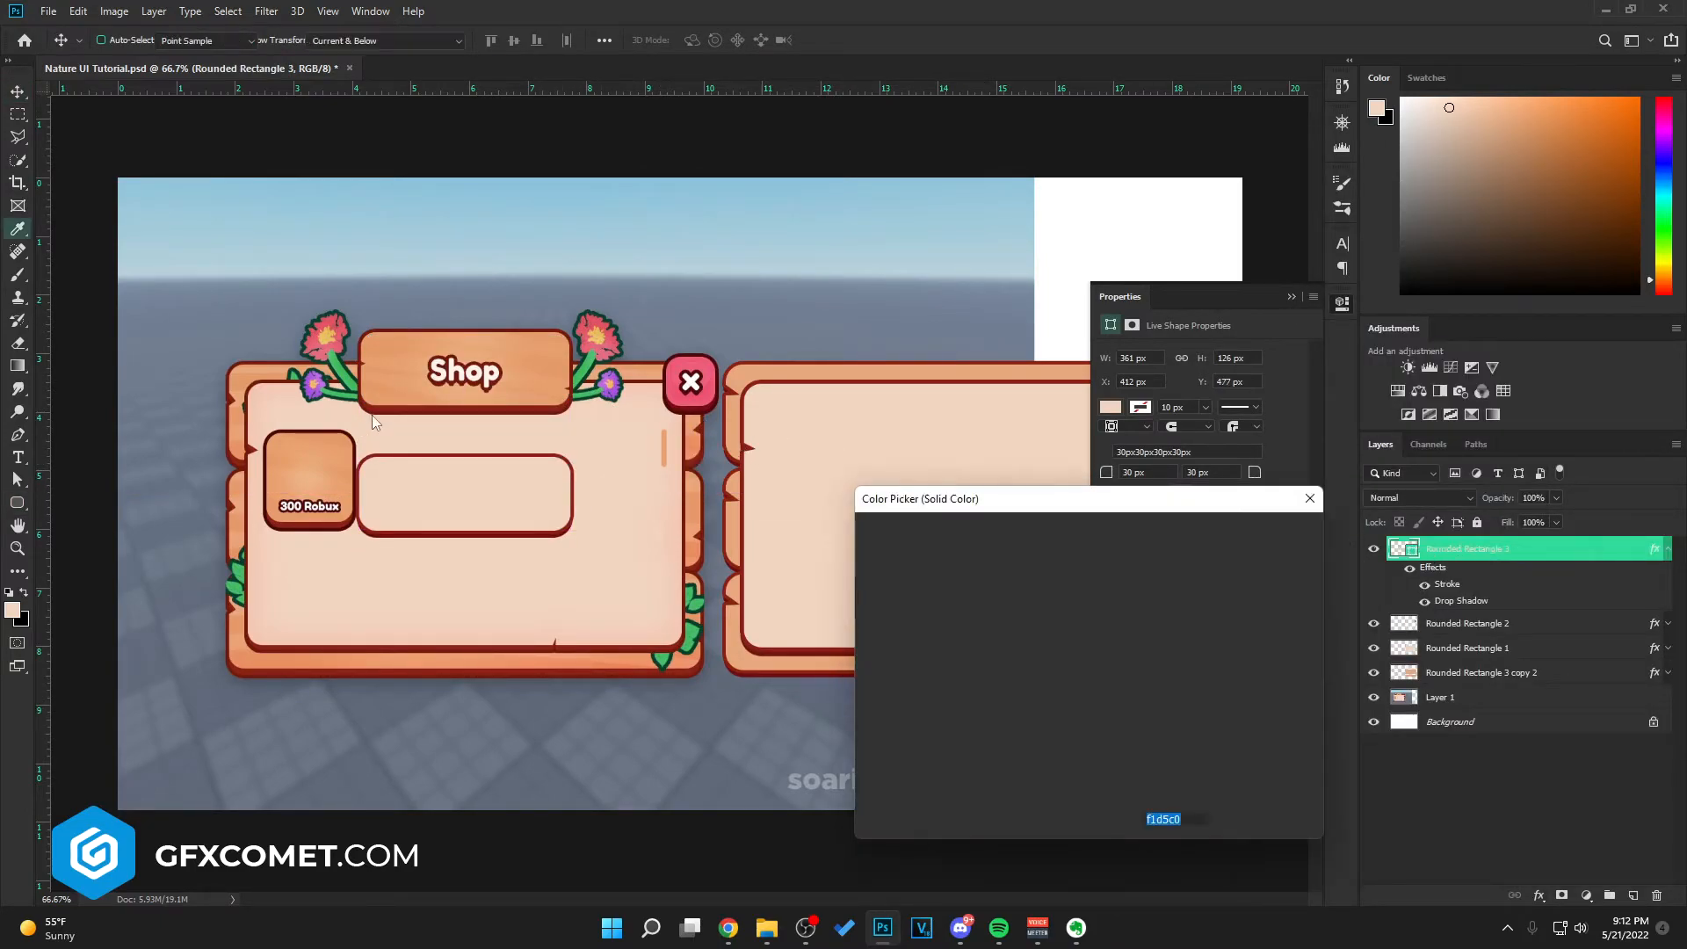
left_click(531, 410)
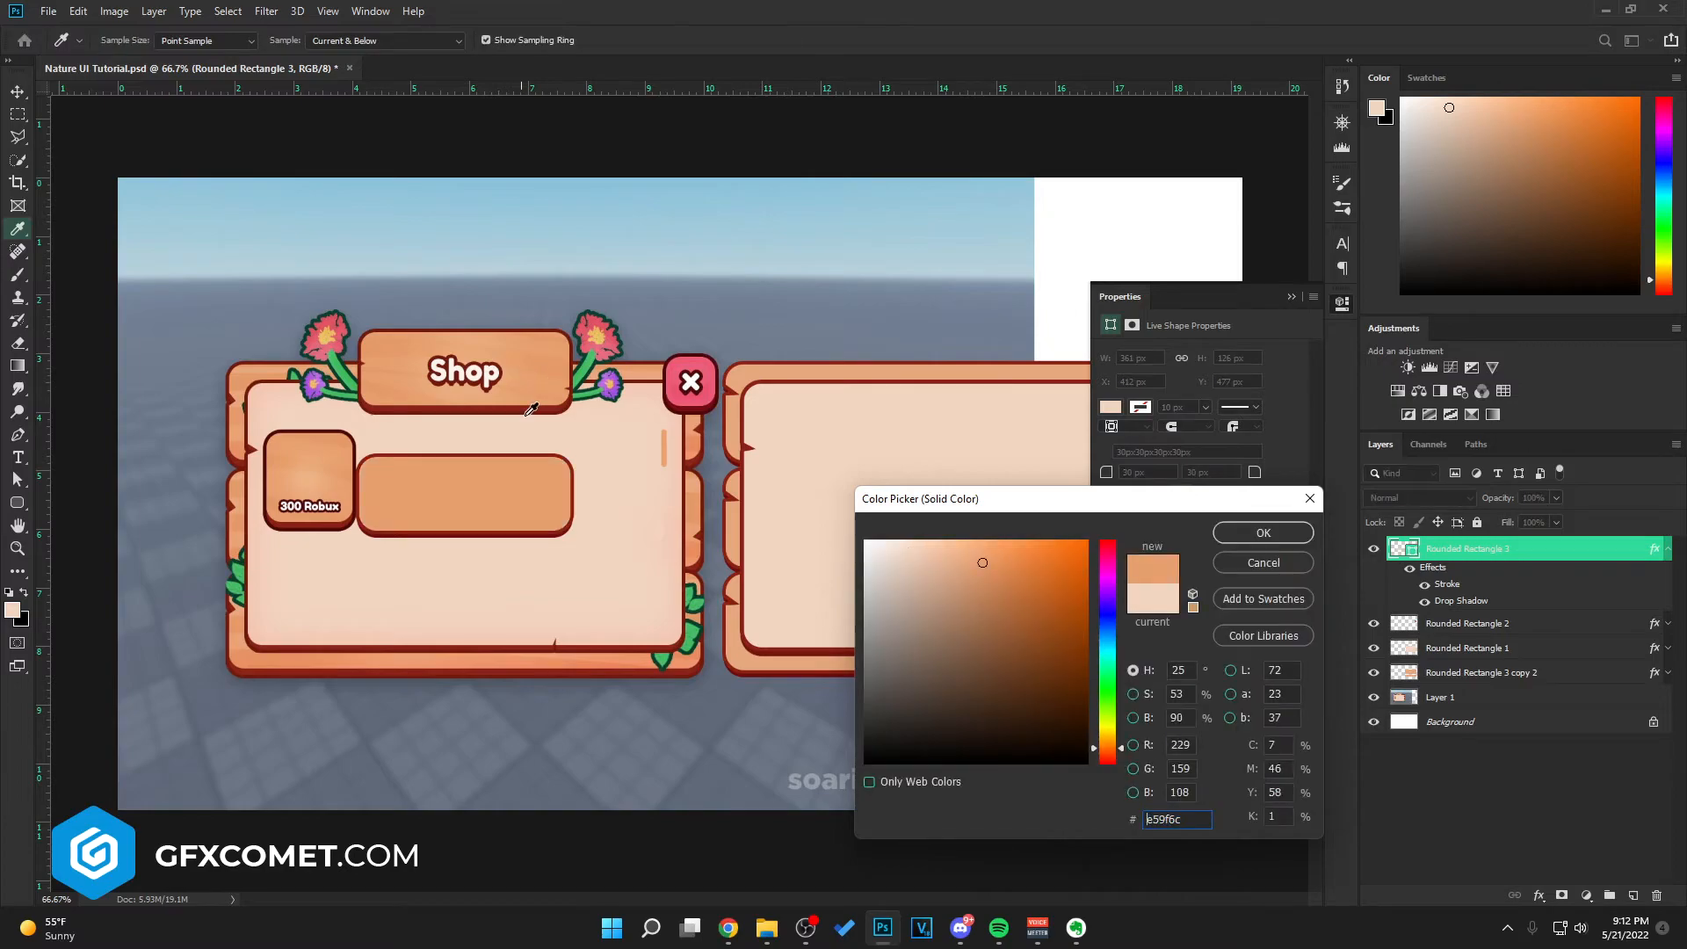
left_click(1287, 538)
Step: Position the orange sign plate over the middle of the new panel's top edge and save the document
key("v")
left_click(1297, 295)
left_click_drag(580, 545, 1061, 421)
key("ctrl+s")
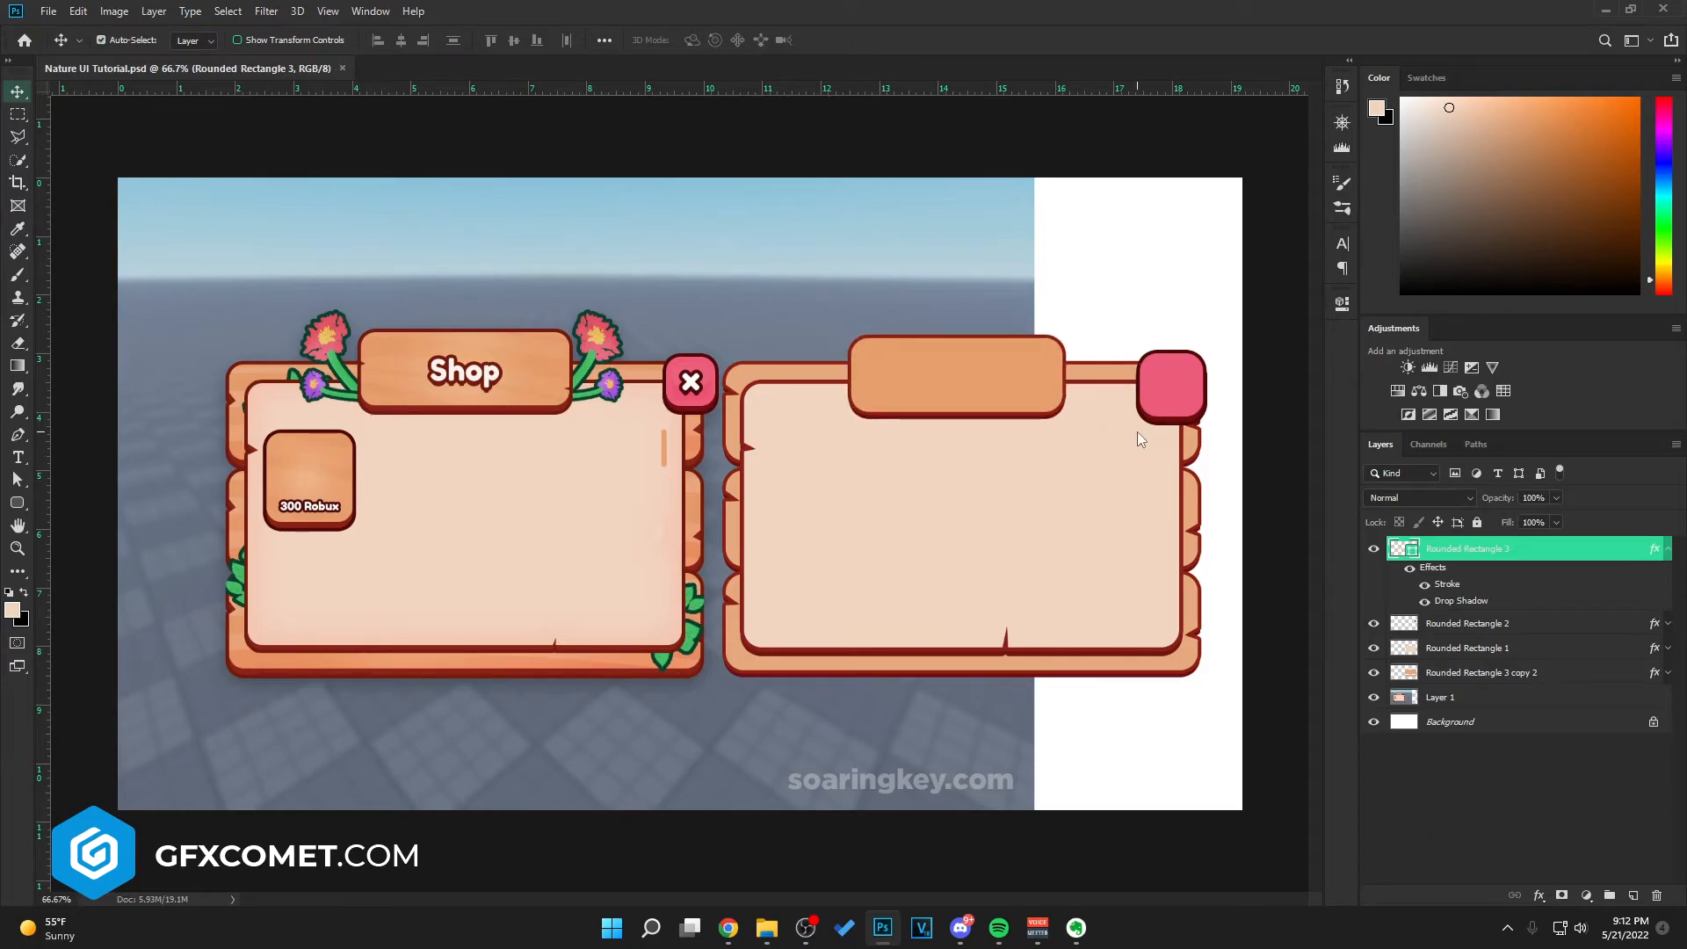
Step: Duplicate the sign plate and resize the copy into a roughly square item slot in the panel's upper-left area
left_click_drag(963, 381, 860, 499)
key("ctrl+t")
left_click_drag(962, 533, 842, 520)
key("Return")
key("ctrl+t")
left_click_drag(850, 445, 861, 437)
key("Return")
left_click_drag(889, 498, 881, 505)
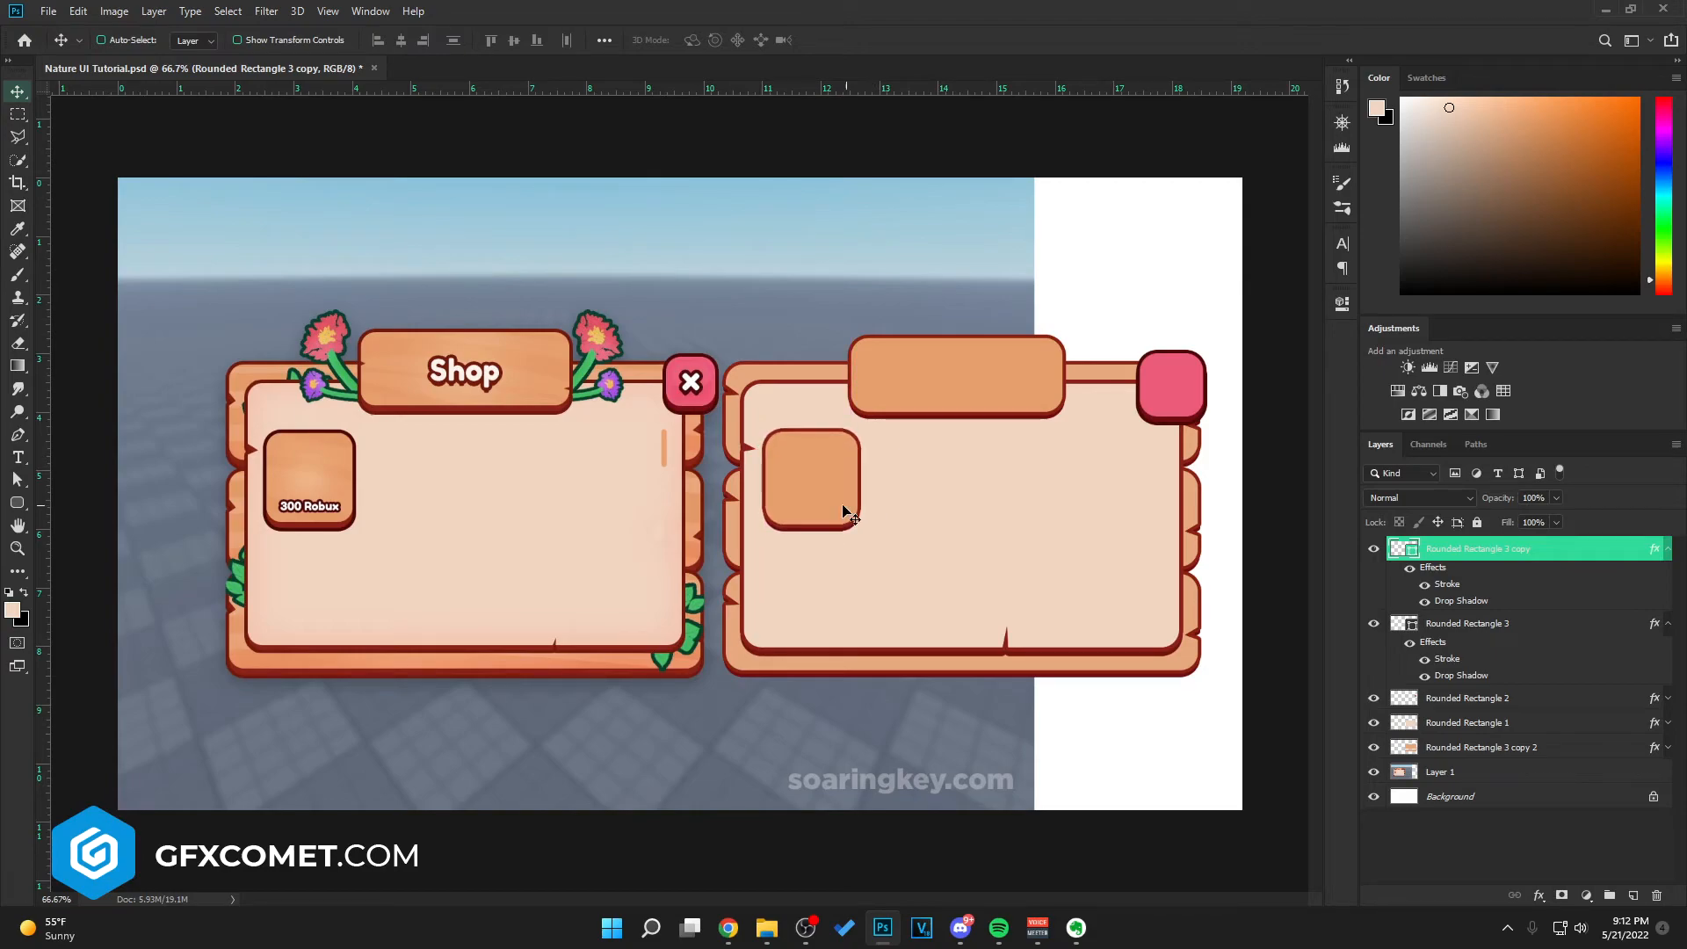
Step: Import the red flower and iris images, placing flowers on both sides of the sign and small irises at the panel's lower corners
key("alt+Tab")
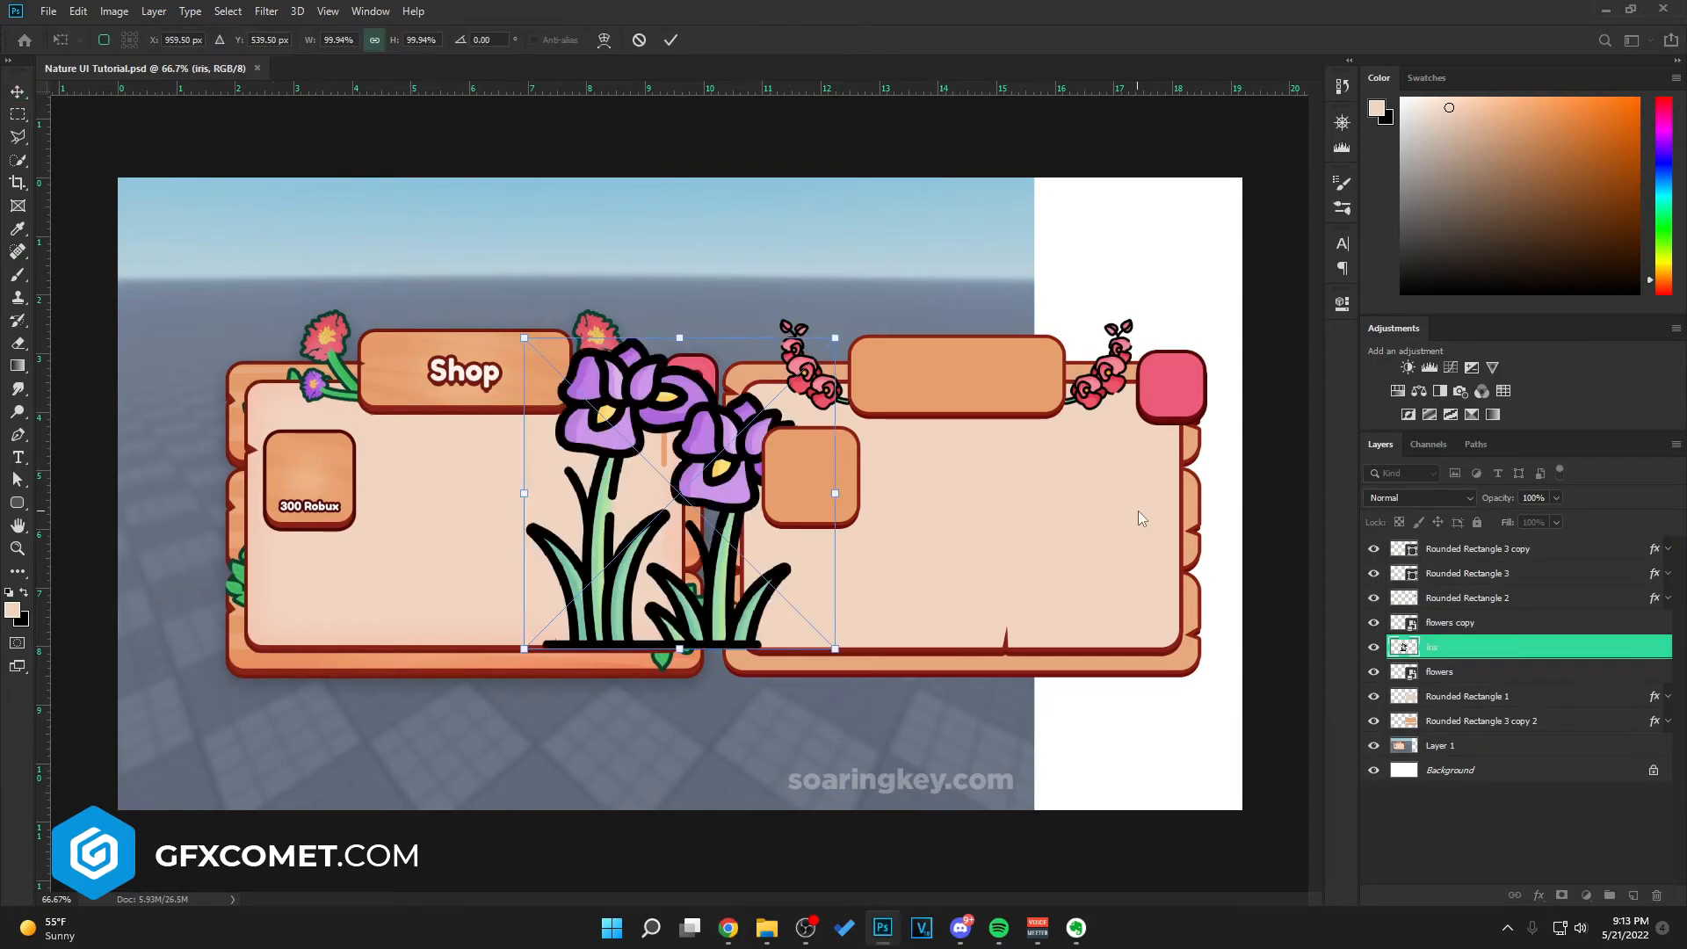
left_click_drag(875, 335, 1197, 665)
key("Return")
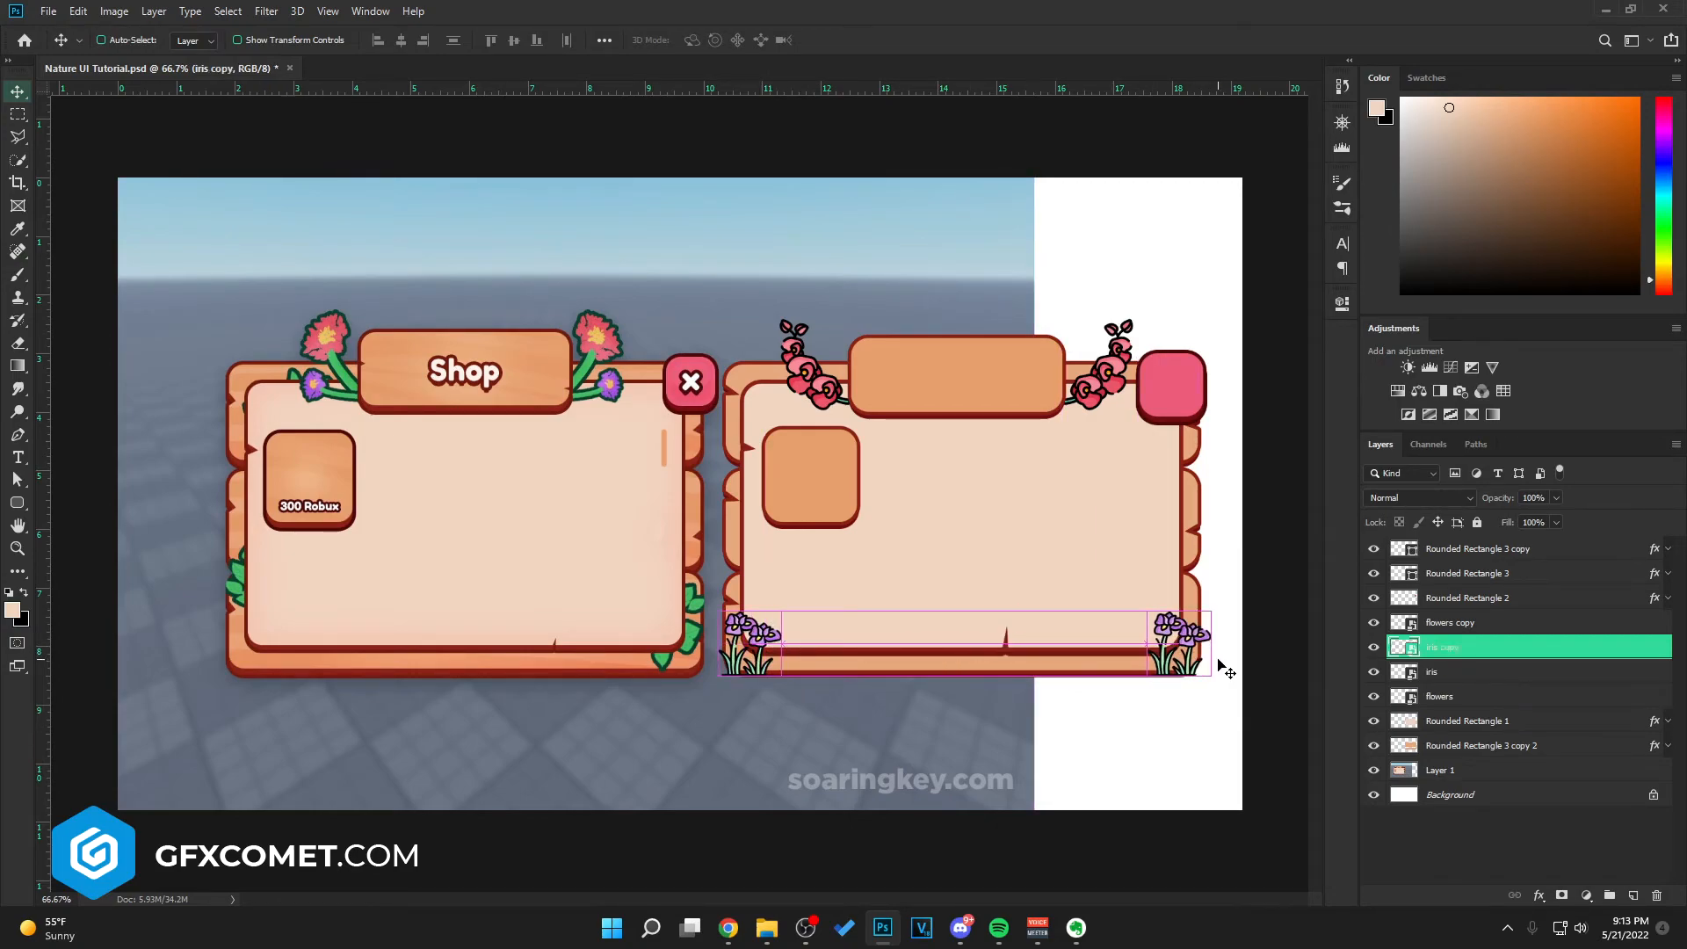
Step: Flip the iris copy at the panel's lower-right corner horizontally and save the document
key("ctrl+t")
right_click(1196, 644)
left_click(1253, 831)
key("Return")
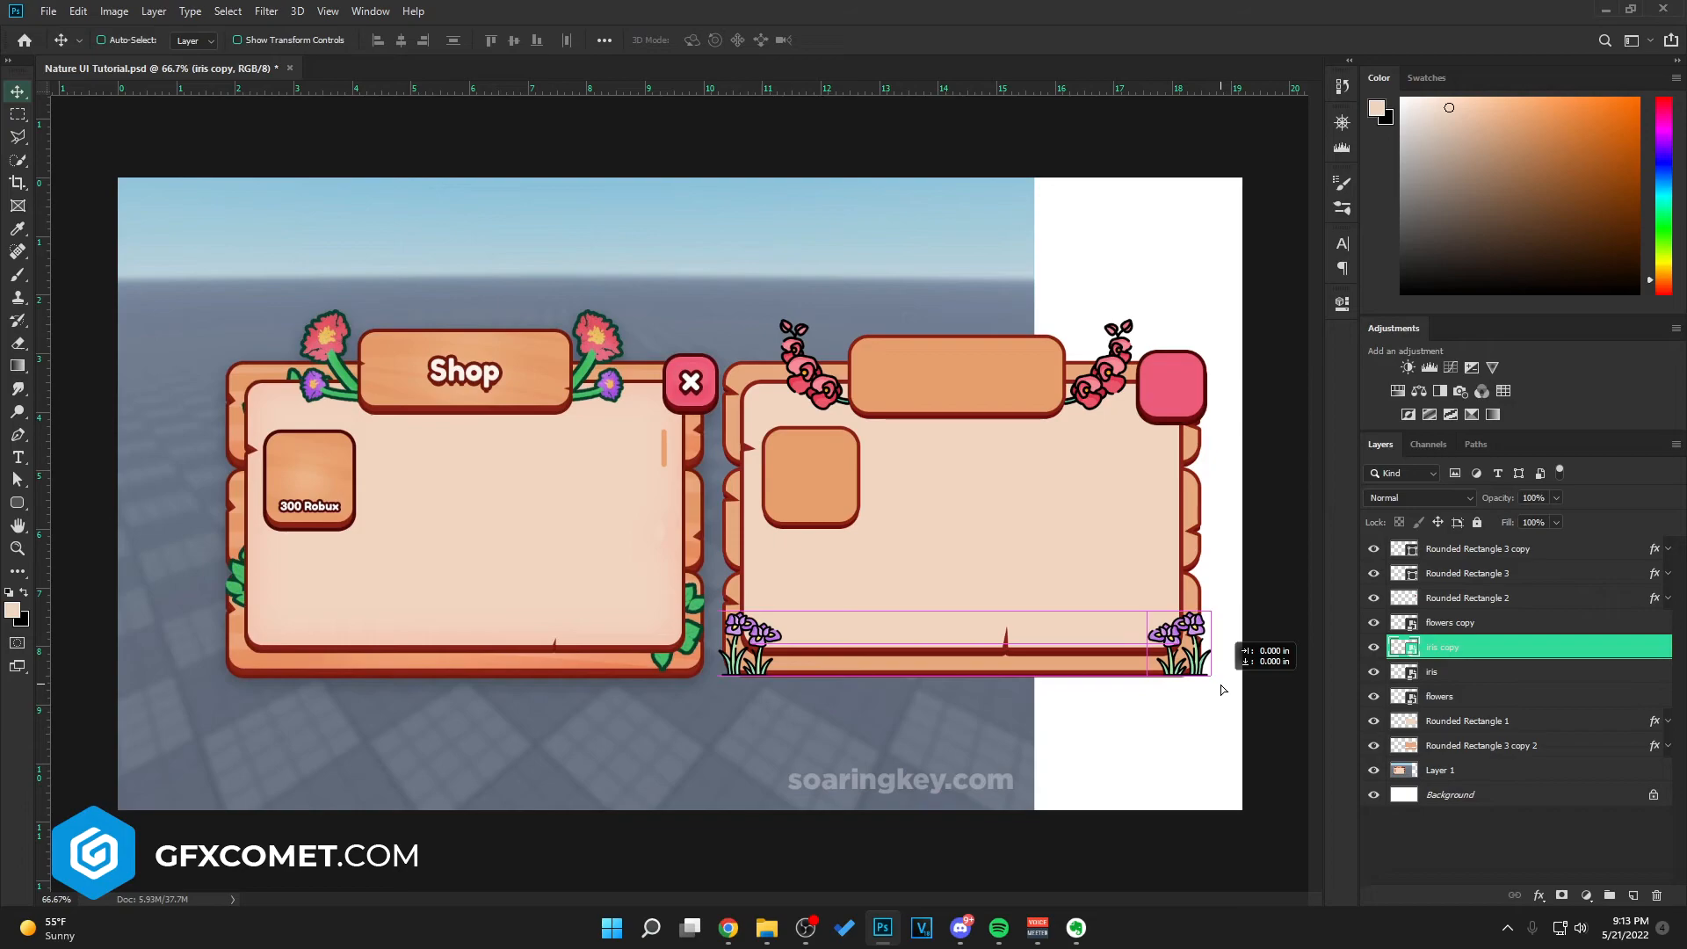
key("ctrl+s")
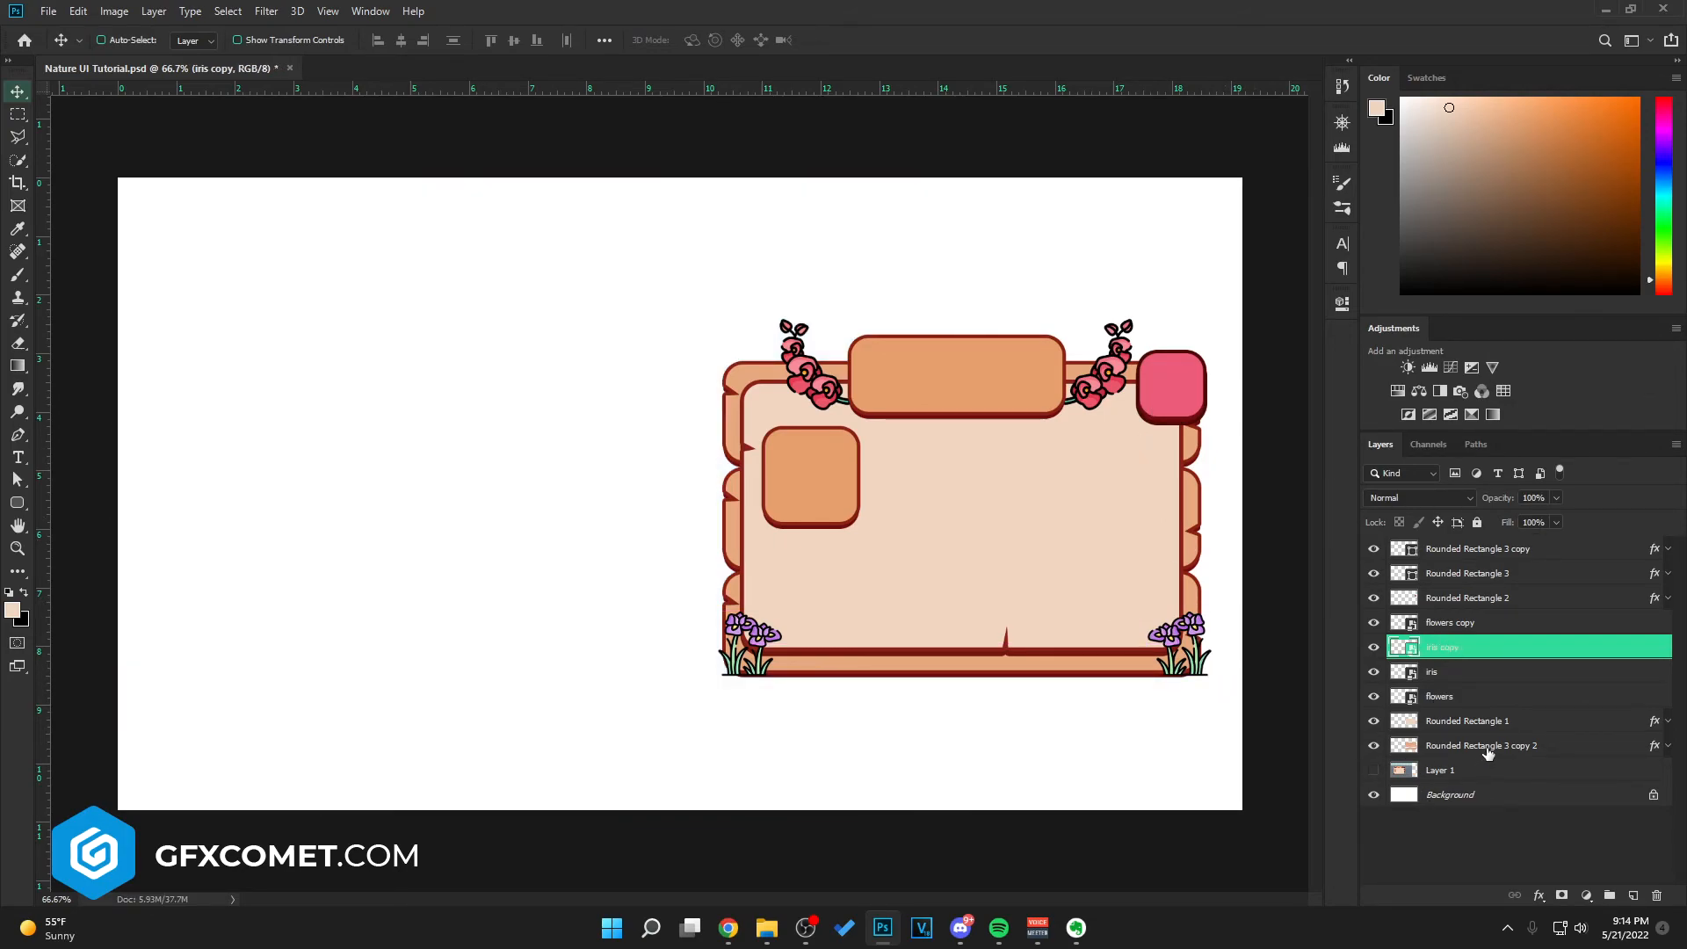
Step: Group all the shop UI layers from the planks to the item slot and move the group towards the canvas centre
left_click(1408, 745)
left_click(1485, 549, "shift")
key("ctrl+g")
left_click_drag(1164, 492, 965, 482)
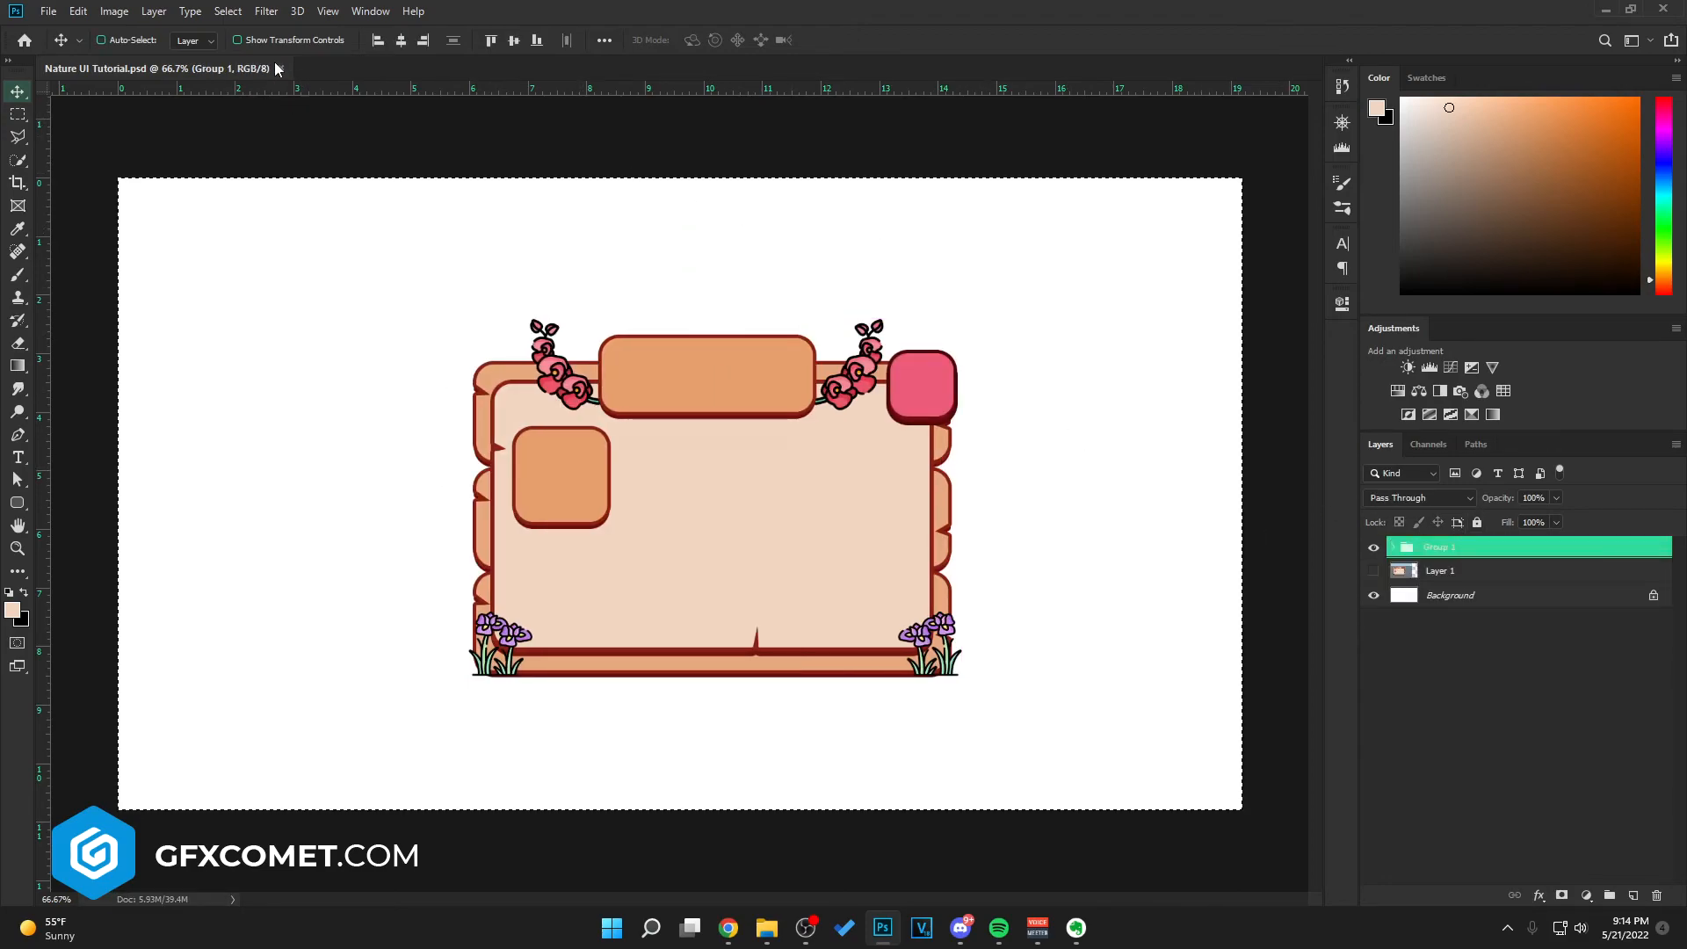